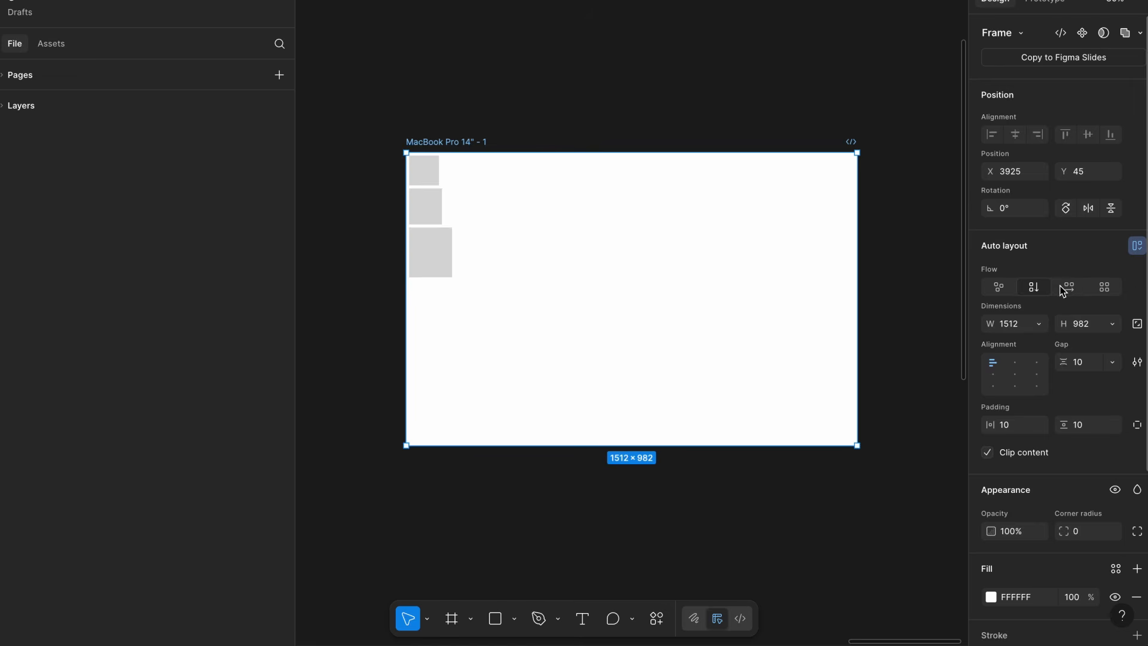
Try the freeform and grid flows on the MacBook Pro frame holding the three rectangles, ending on freeform.
{"action": "left_click", "coordinate": [711, 149]}
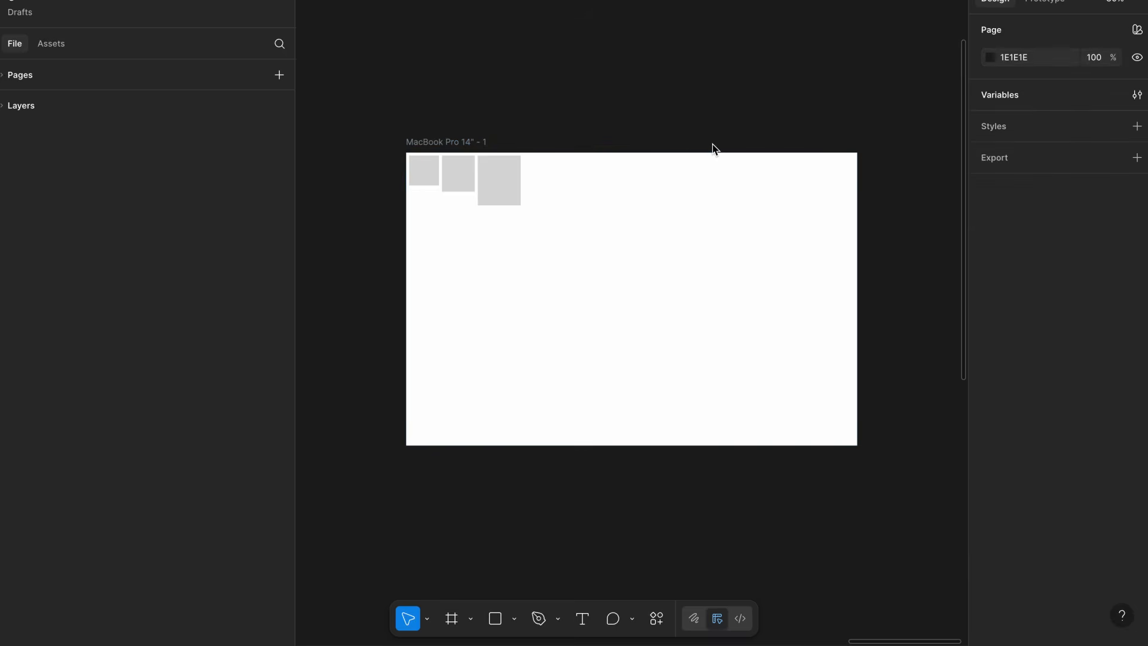
{"action": "left_click", "coordinate": [461, 146]}
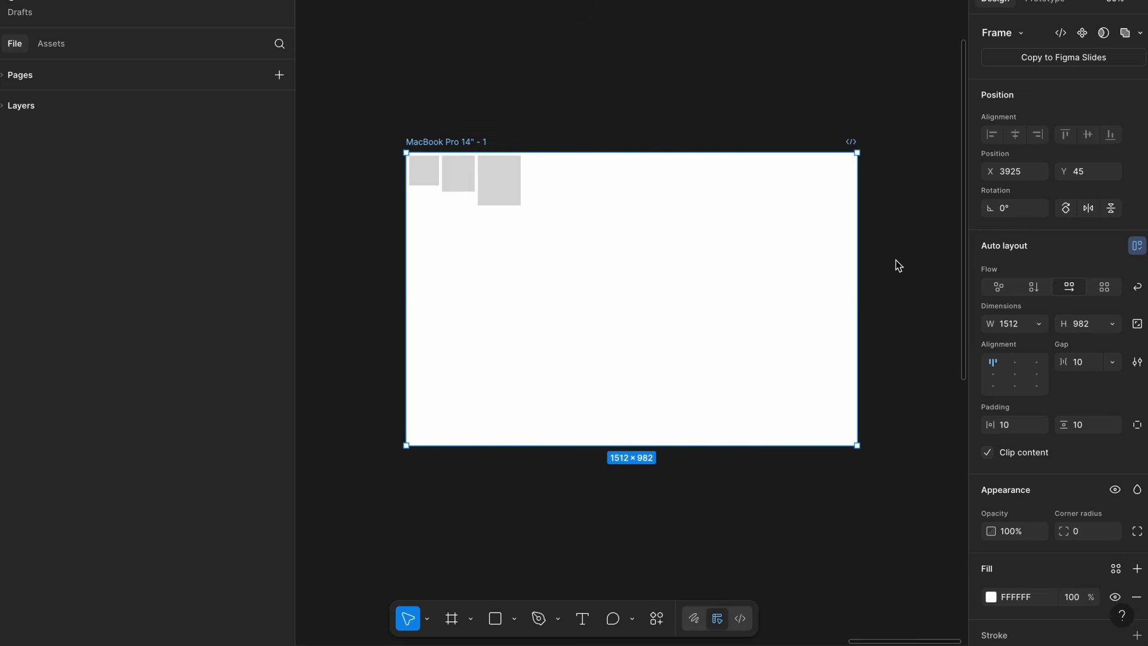
{"action": "left_click", "coordinate": [1008, 289]}
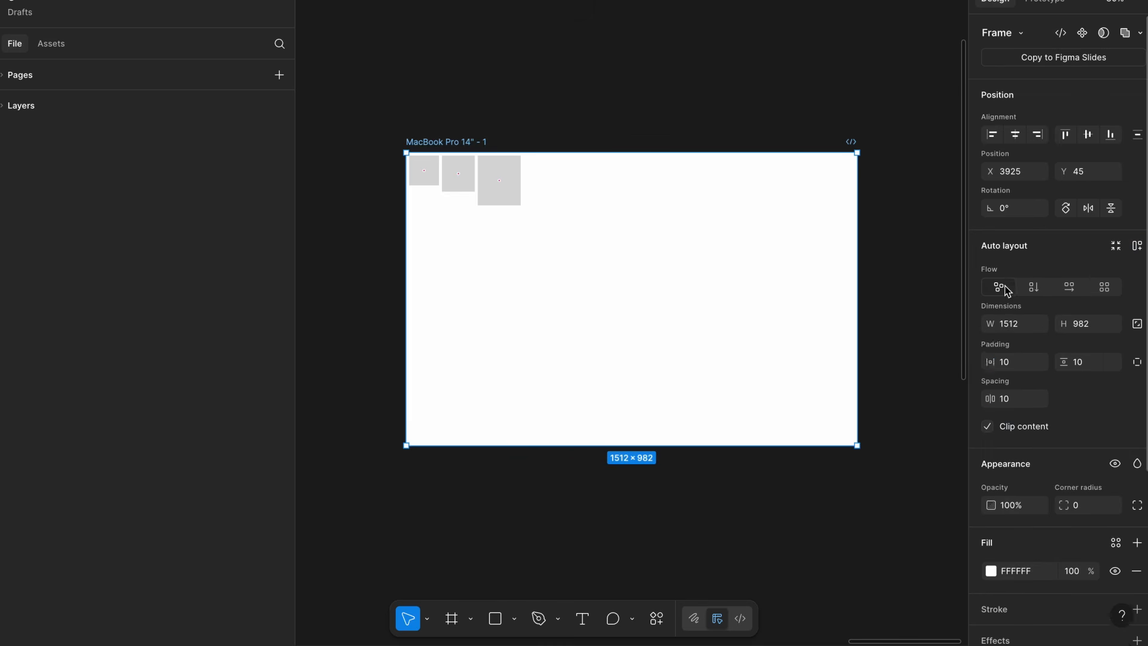
{"action": "left_click", "coordinate": [1111, 288]}
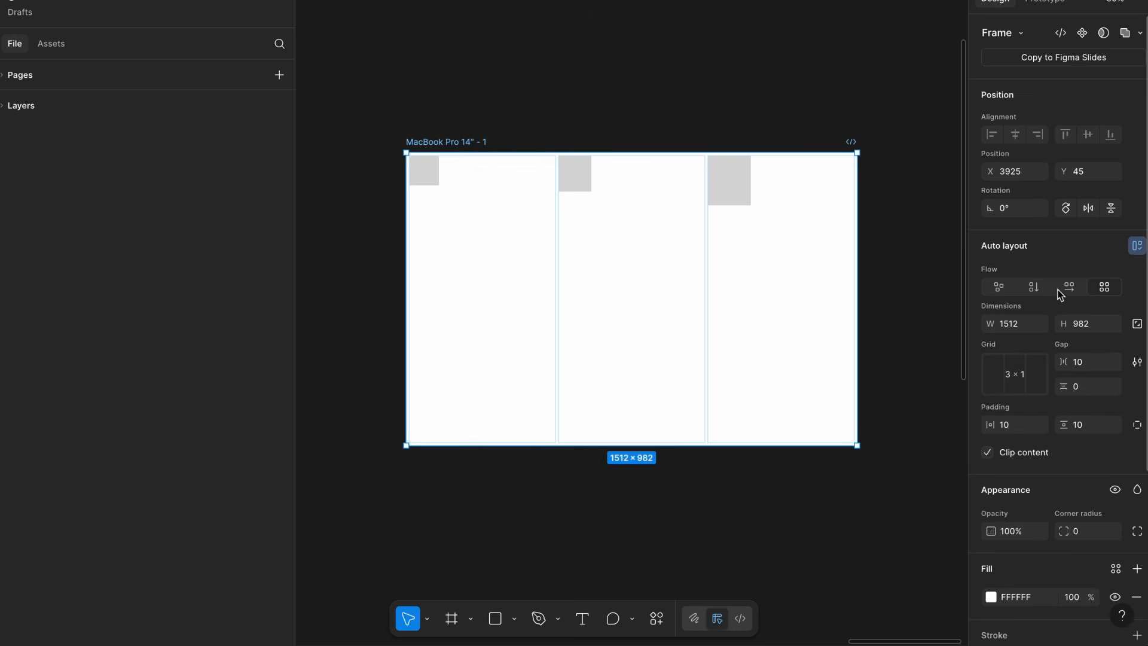
{"action": "left_click", "coordinate": [1009, 289]}
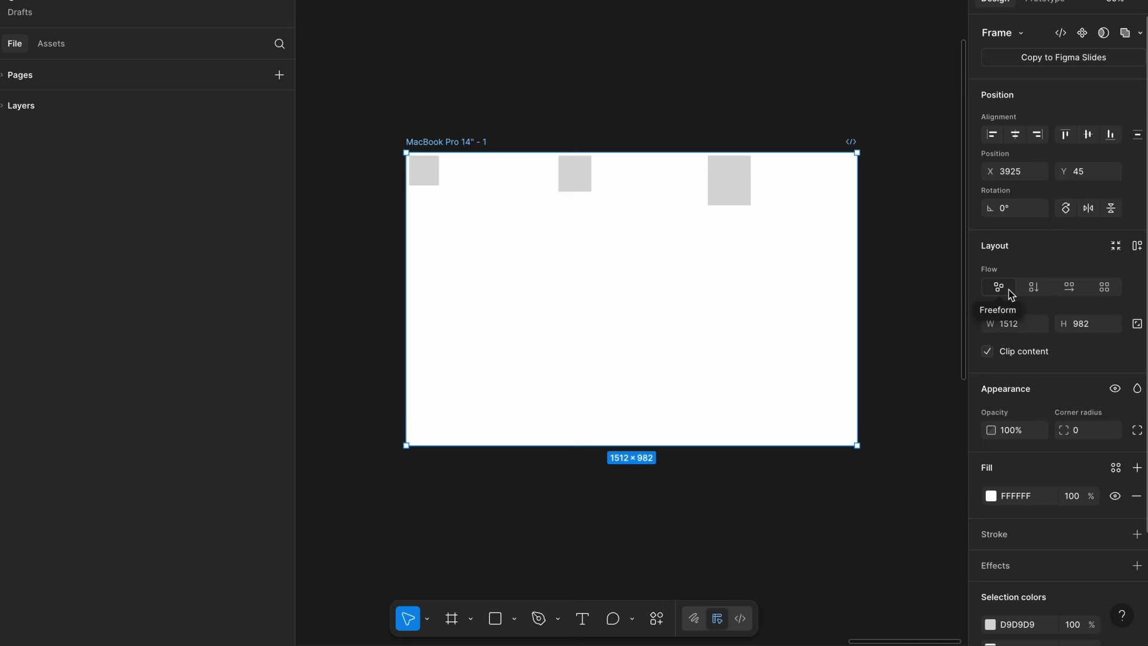
{"action": "scroll", "coordinate": [476, 48], "scroll_direction": "left", "scroll_amount": 1}
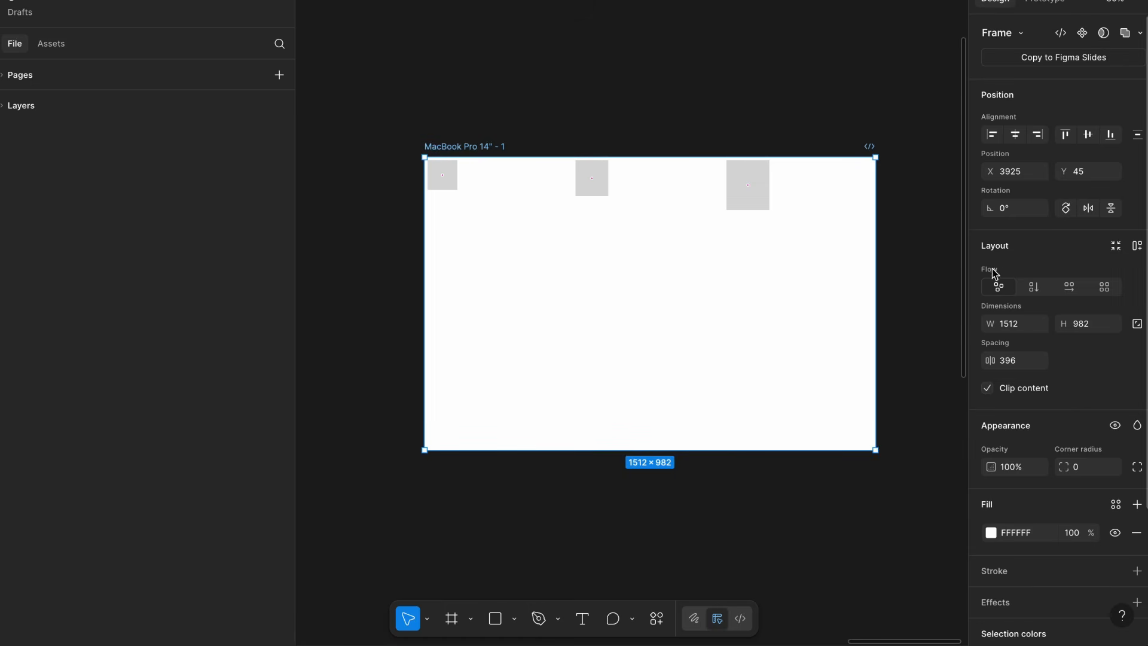
Apply a horizontal auto layout flow to the MacBook Pro frame and set its gap to 30.
{"action": "left_click", "coordinate": [1033, 285]}
{"action": "left_click", "coordinate": [1068, 290]}
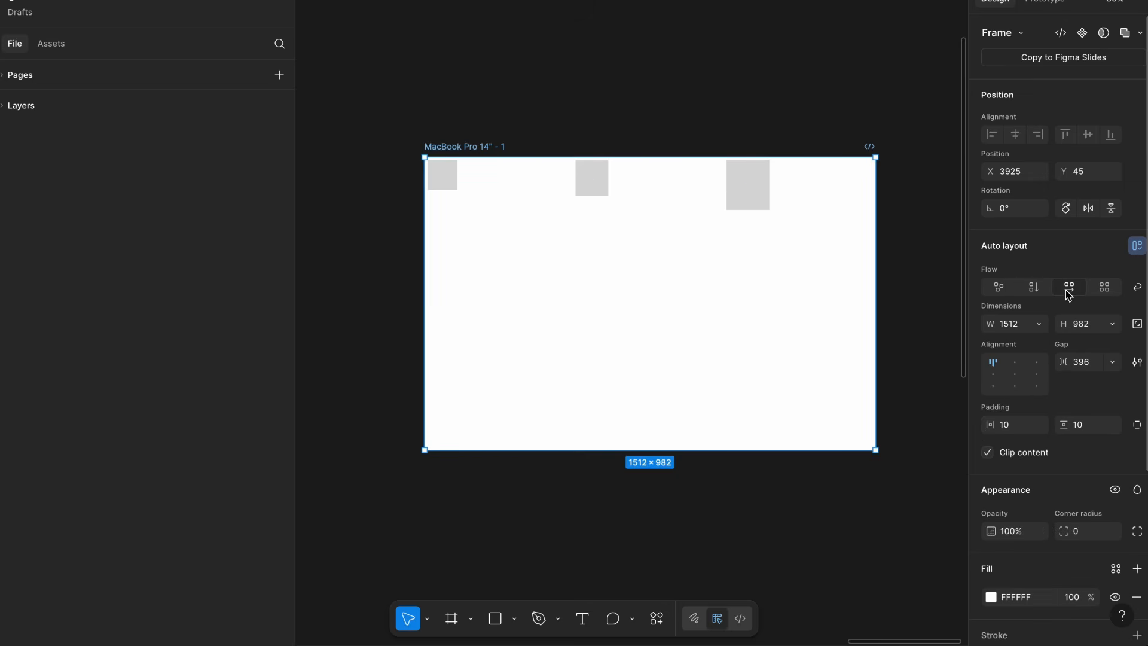
{"action": "left_click", "coordinate": [1082, 361]}
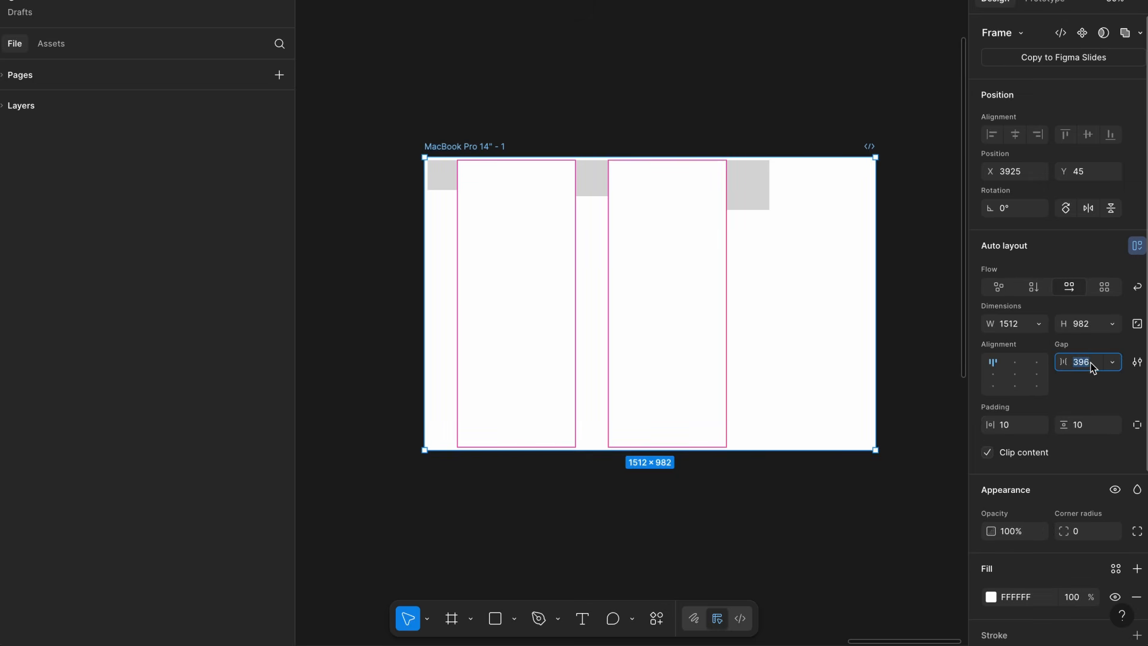
{"action": "type", "text": "30"}
{"action": "key", "text": "Return"}
{"action": "left_click", "coordinate": [624, 84]}
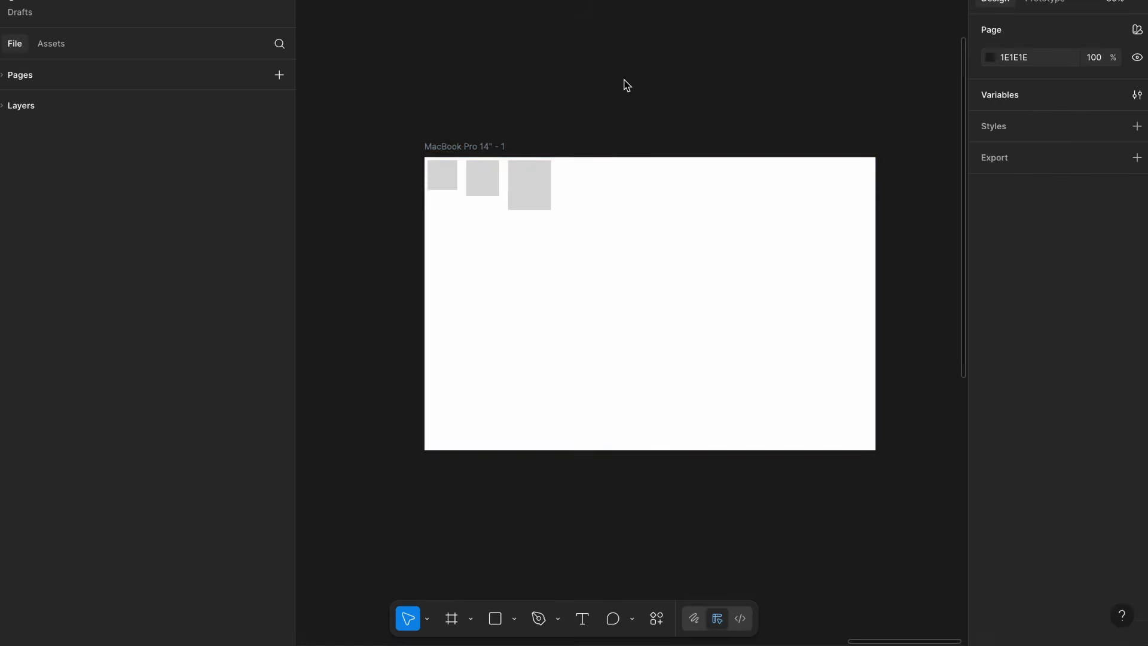
Try moving the largest rectangle freely within the frame by ignoring auto layout, and return it to the flow.
{"action": "left_click", "coordinate": [522, 203]}
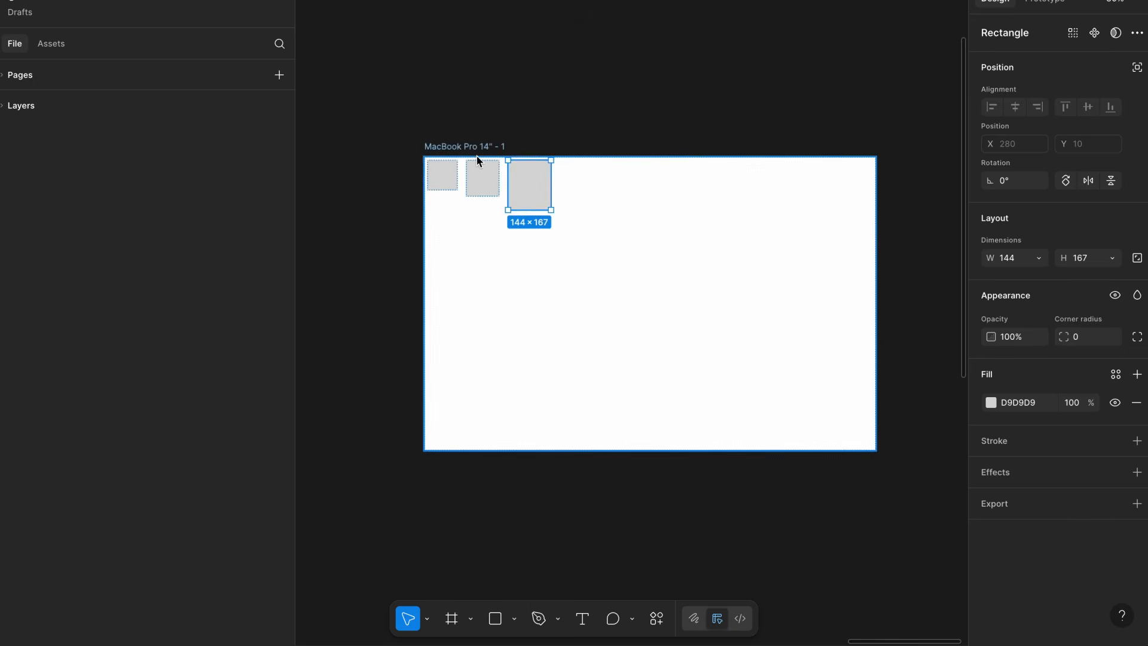
{"action": "left_click", "coordinate": [478, 147]}
{"action": "left_click", "coordinate": [519, 177]}
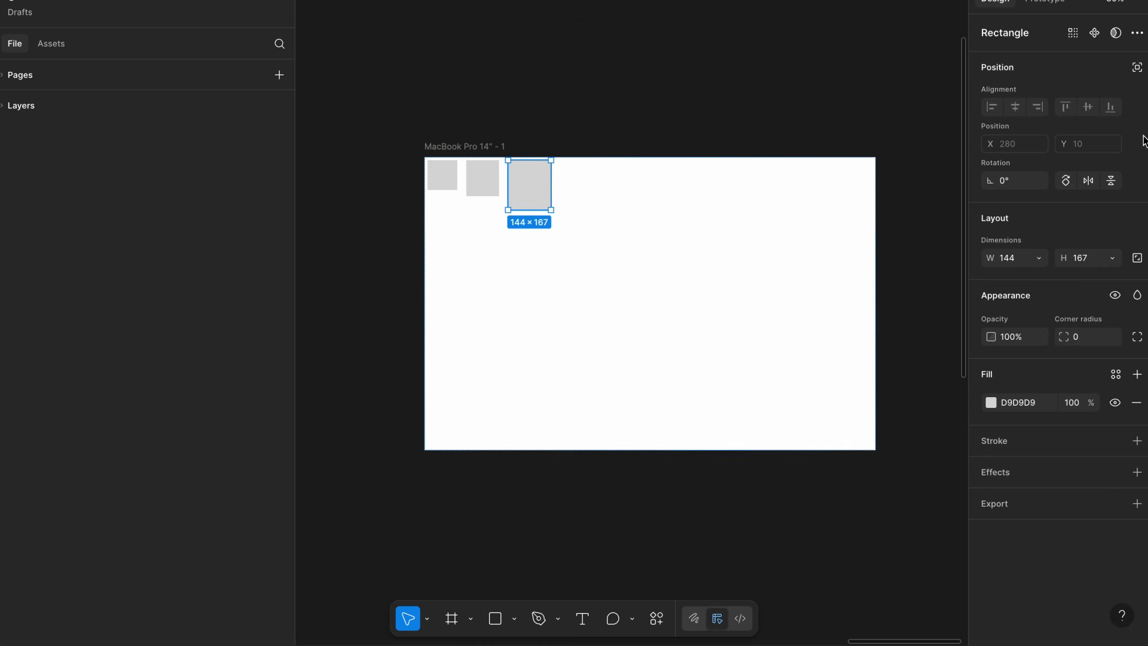
{"action": "left_click", "coordinate": [1137, 69]}
{"action": "left_click_drag", "start_coordinate": [541, 201], "coordinate": [779, 336]}
{"action": "left_click_drag", "start_coordinate": [494, 193], "coordinate": [547, 276]}
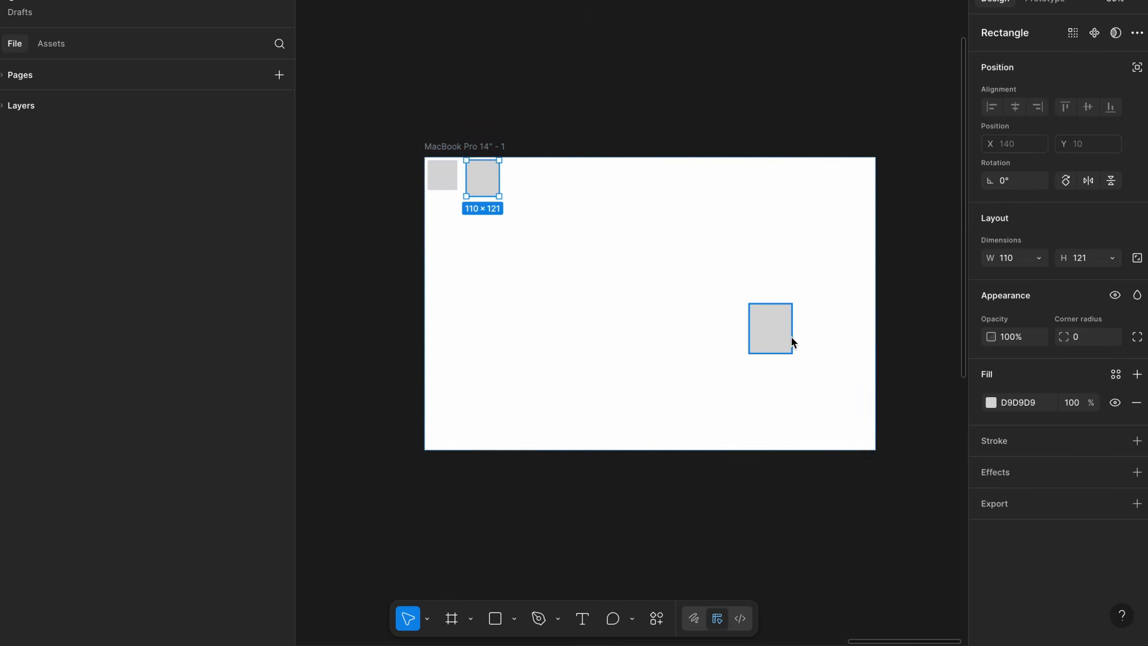
{"action": "left_click_drag", "start_coordinate": [789, 340], "coordinate": [723, 333]}
{"action": "left_click", "coordinate": [1137, 67]}
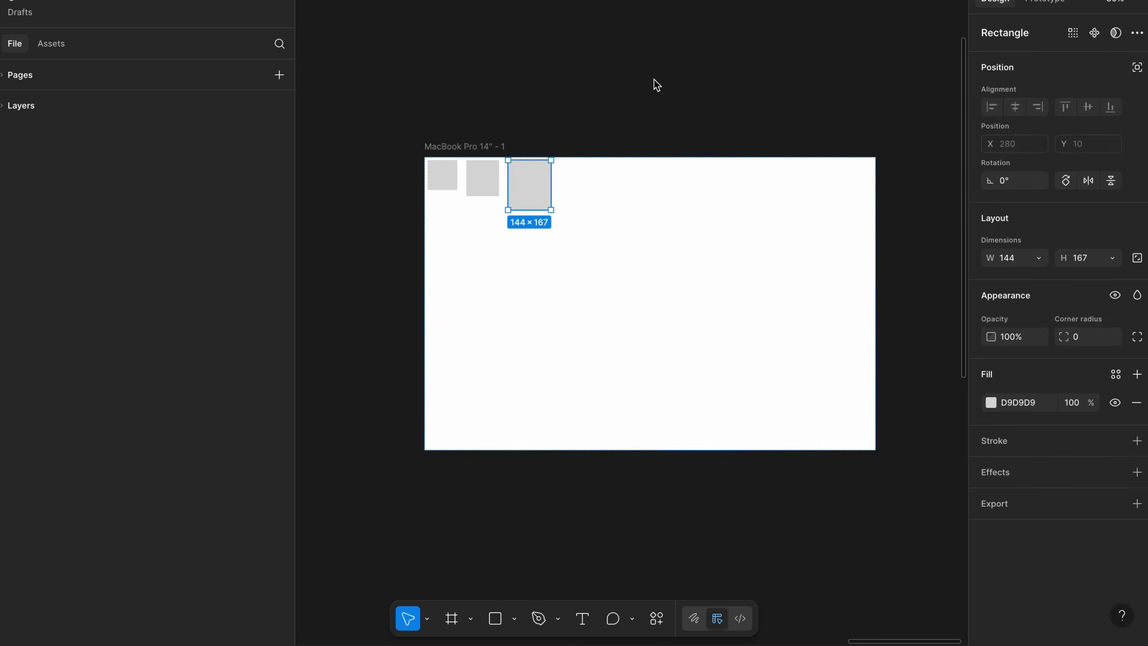
Reorder the largest rectangle to the first position in the frame's horizontal row.
{"action": "left_click_drag", "start_coordinate": [532, 191], "coordinate": [449, 196]}
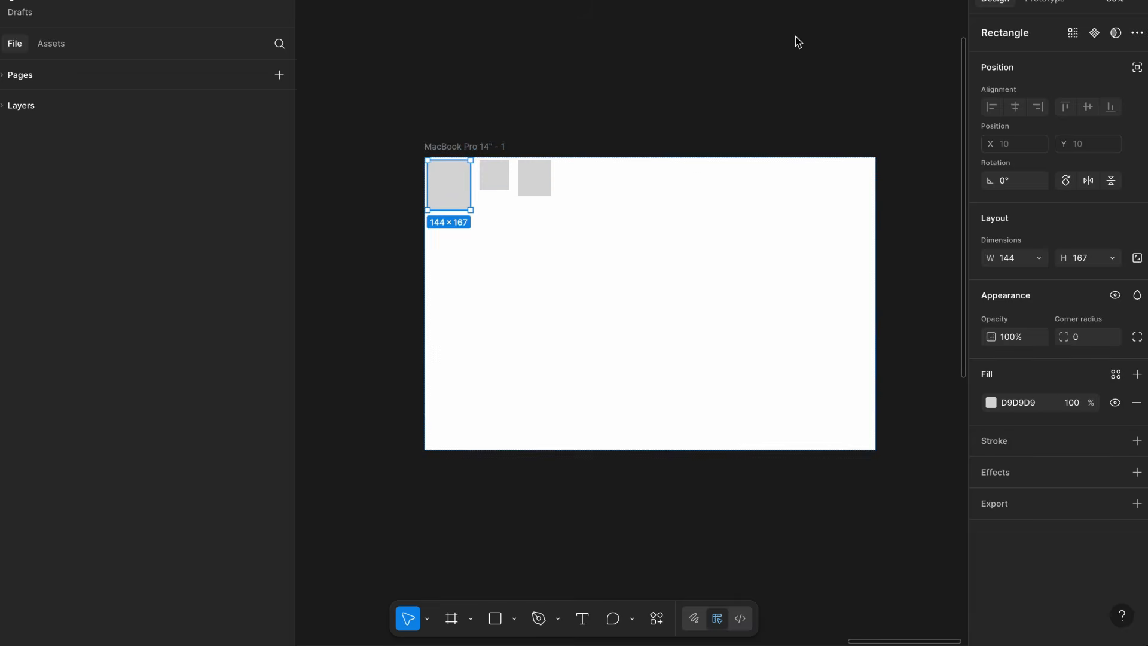
{"action": "key", "text": "Escape"}
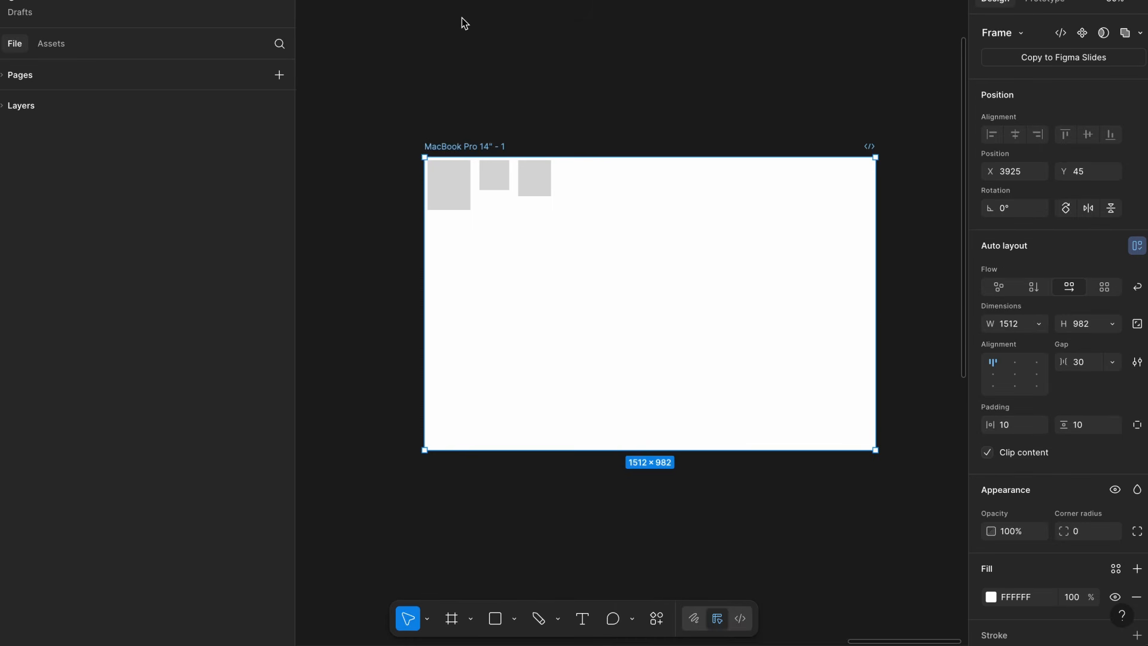
{"action": "left_click", "coordinate": [546, 28]}
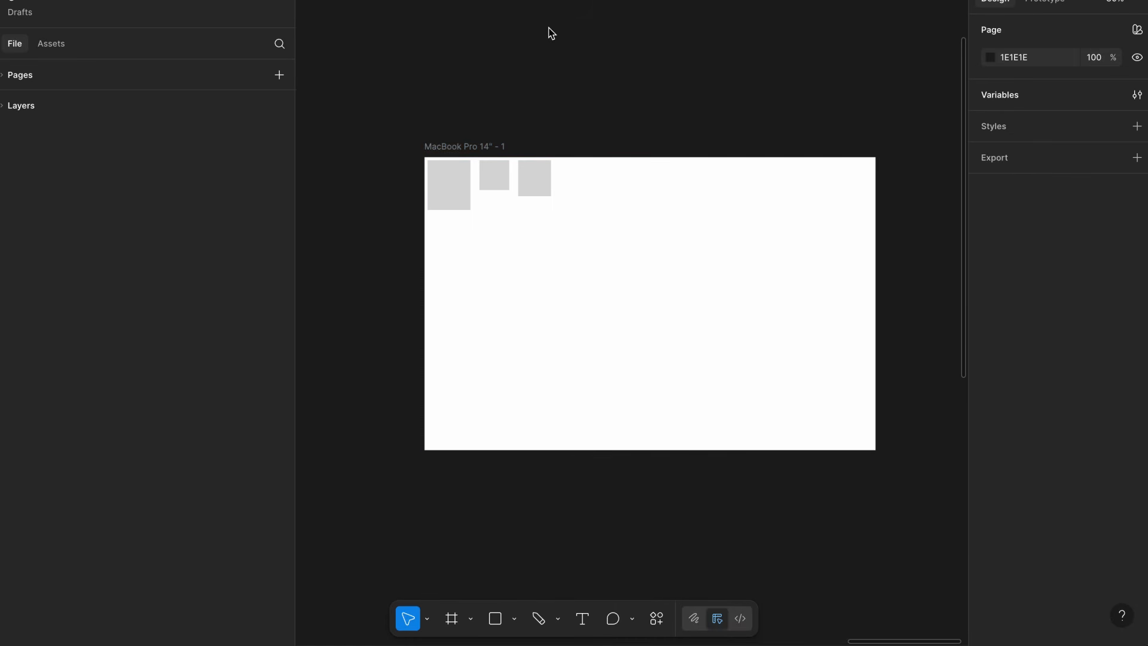
{"action": "left_click", "coordinate": [548, 180]}
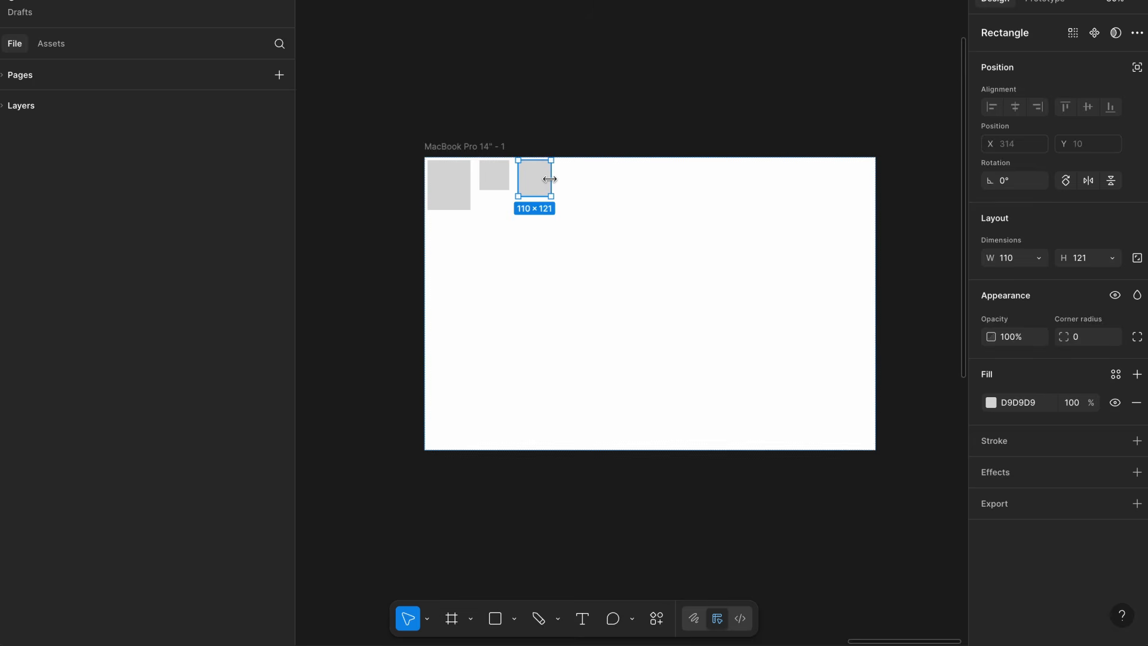
{"action": "left_click_drag", "start_coordinate": [623, 257], "coordinate": [551, 268]}
{"action": "key", "text": "ctrl+z"}
Delete all three rectangles and set the emptied MacBook Pro frame's flow to freeform.
{"action": "left_click", "coordinate": [474, 203]}
{"action": "left_click", "coordinate": [494, 183], "text": "shift"}
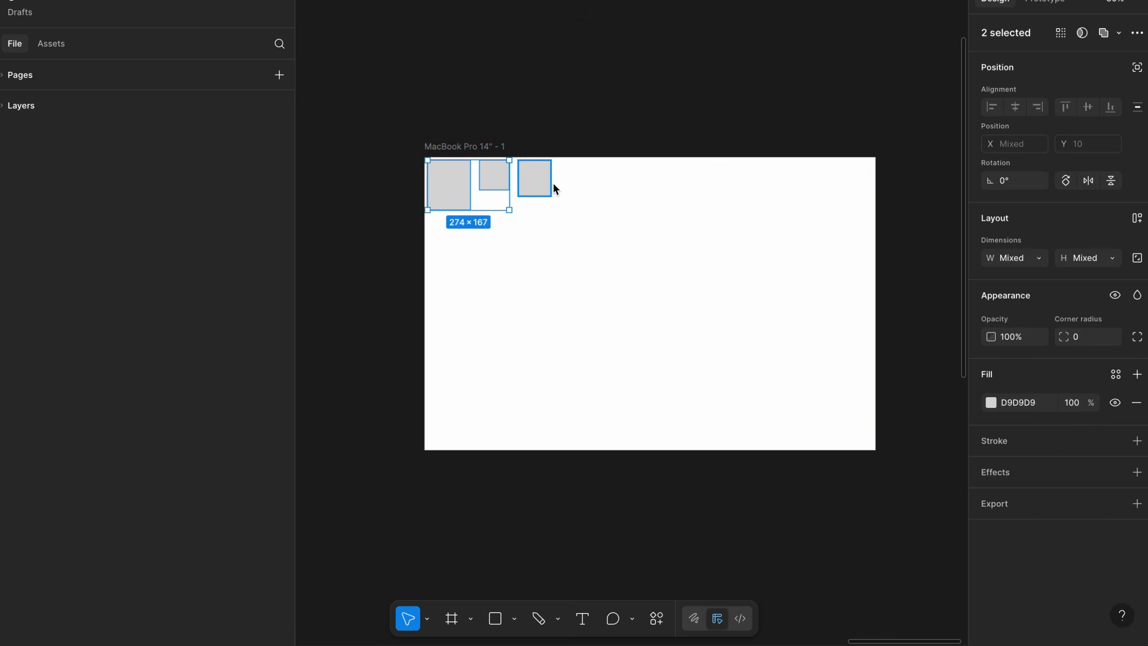
{"action": "left_click", "coordinate": [551, 184], "text": "shift"}
{"action": "key", "text": "Delete"}
{"action": "left_click", "coordinate": [476, 142]}
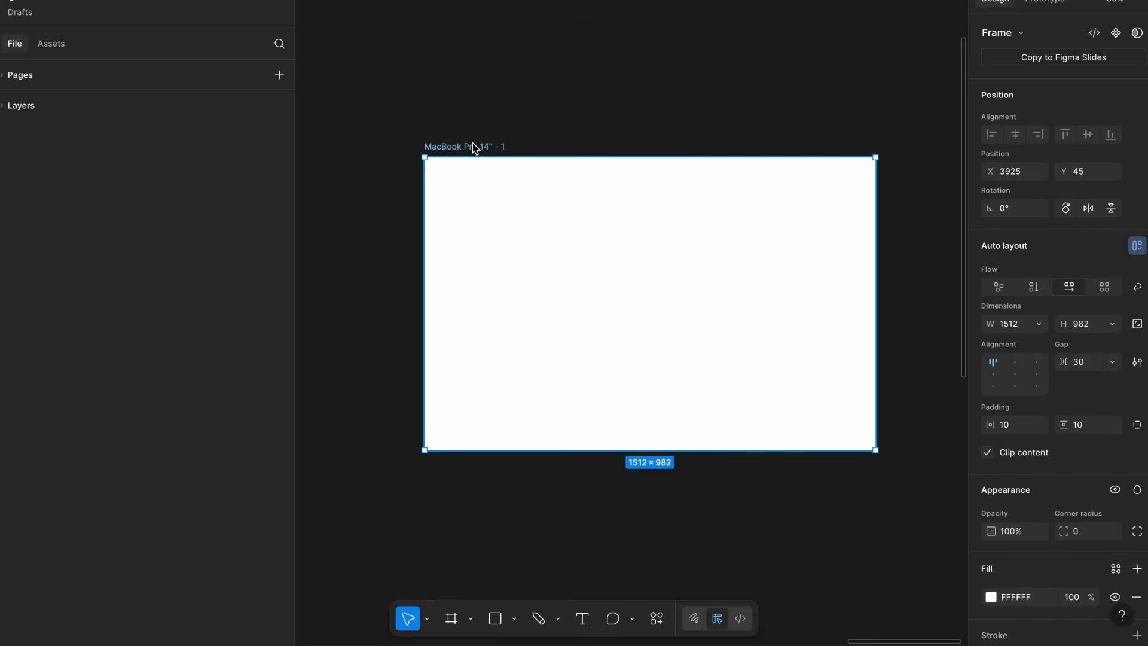
{"action": "left_click", "coordinate": [998, 288]}
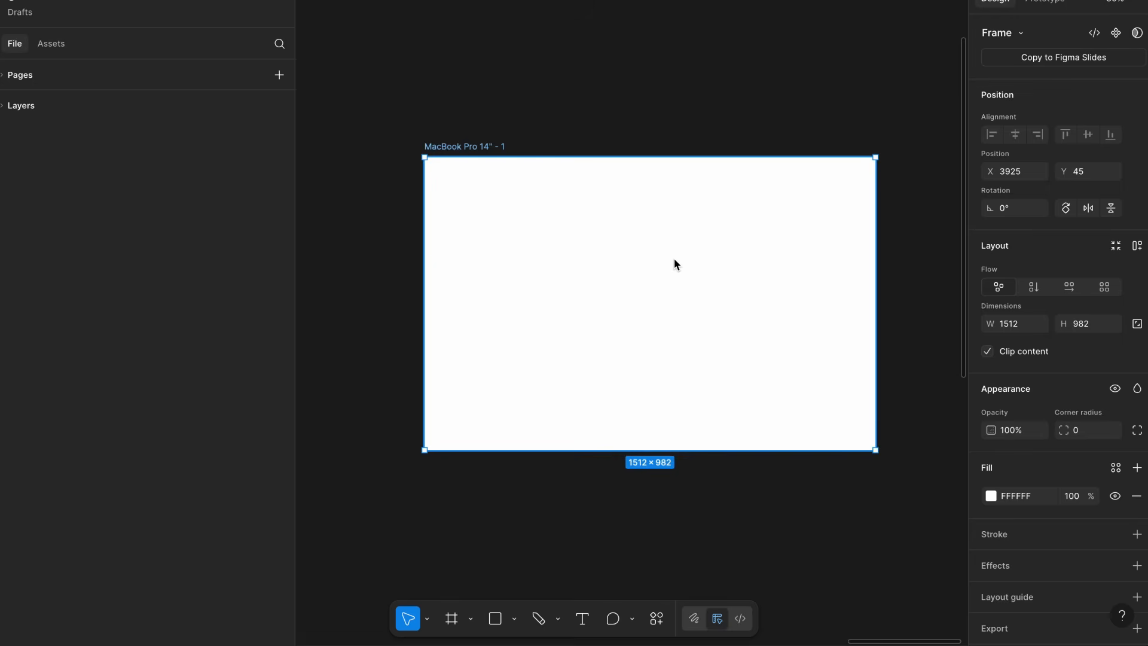
Add the text "Dashboard" near the upper-left corner of the frame, at about X 216, Y 122.
{"action": "scroll", "coordinate": [673, 264], "scroll_direction": "left", "scroll_amount": 2}
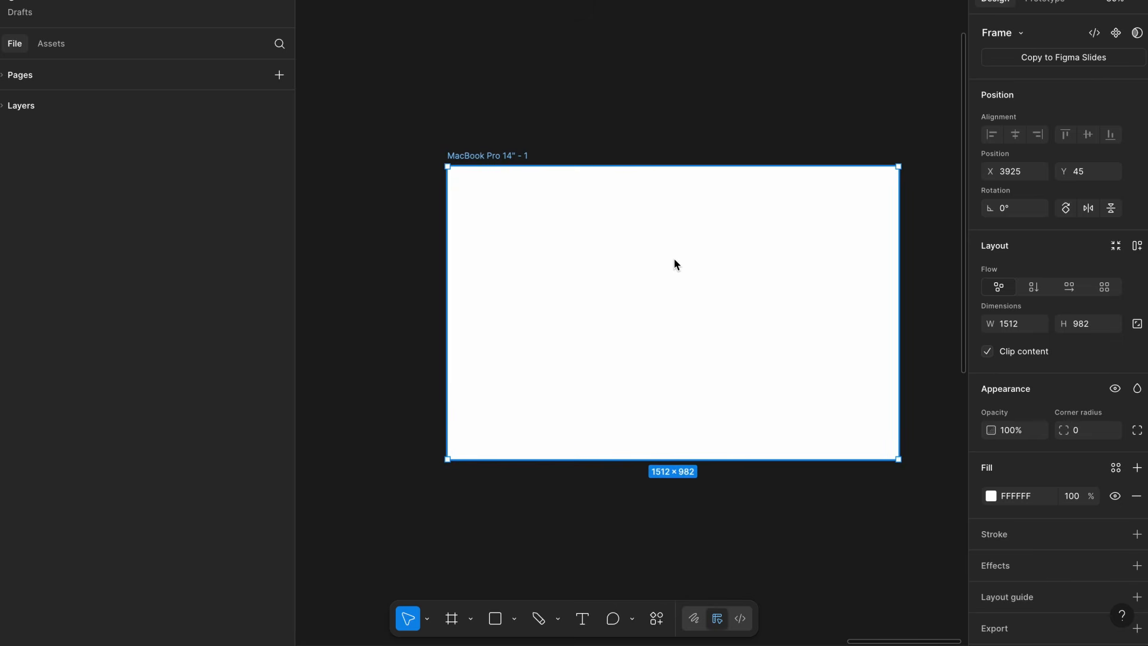
{"action": "key", "text": "t"}
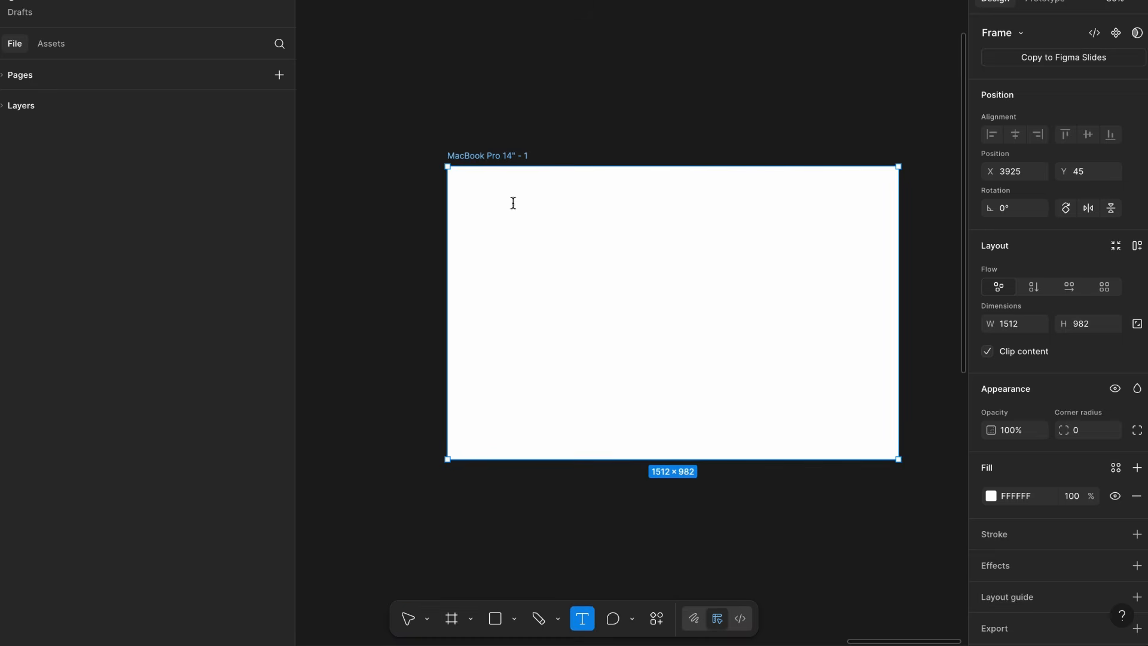
{"action": "left_click", "coordinate": [512, 202]}
{"action": "type", "text": "Dat"}
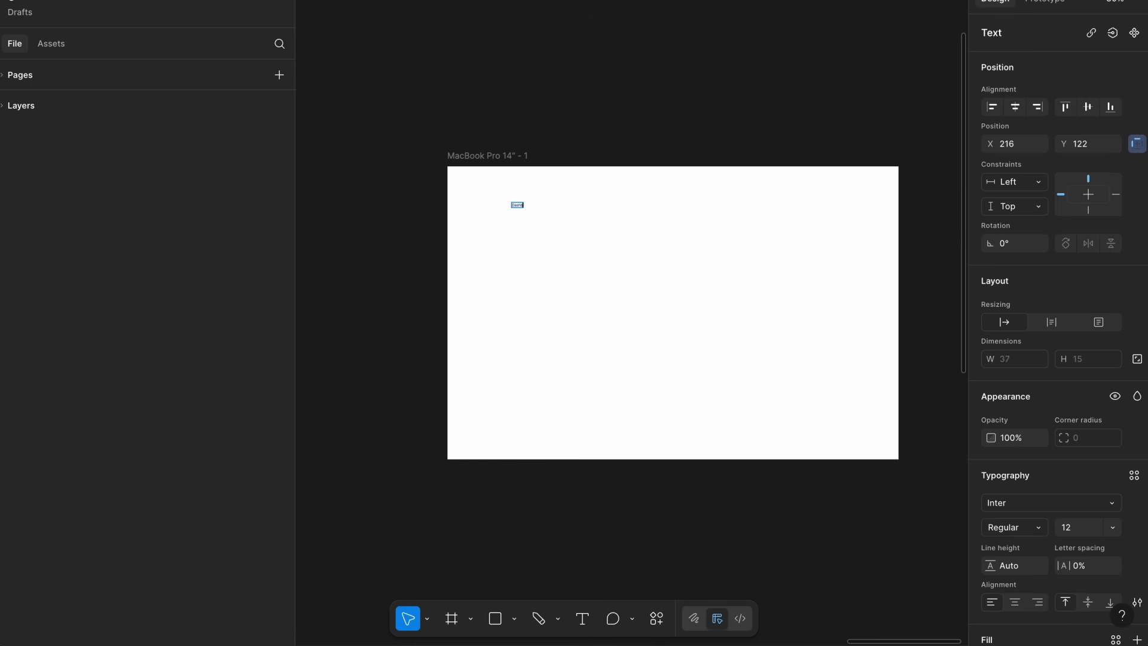
{"action": "key", "text": "Escape"}
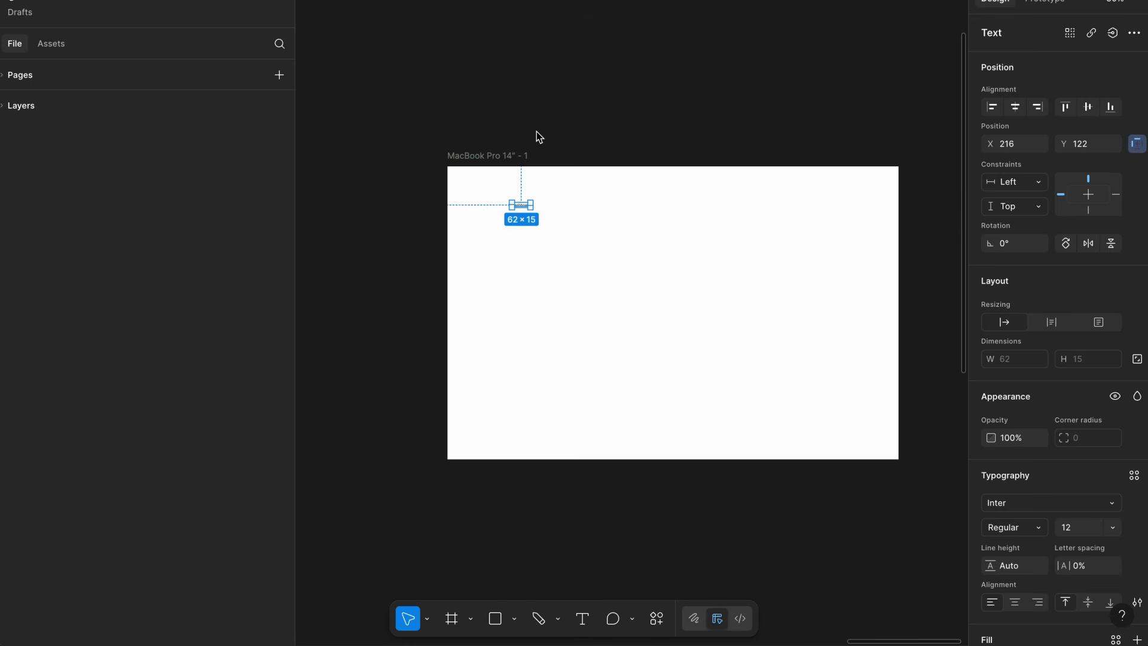
Set the Dashboard text's font size to 40 and its weight to Medium.
{"action": "scroll", "coordinate": [536, 144], "scroll_direction": "up", "scroll_amount": 3}
{"action": "type", "text": "40"}
{"action": "key", "text": "Return"}
{"action": "left_click", "coordinate": [1030, 530]}
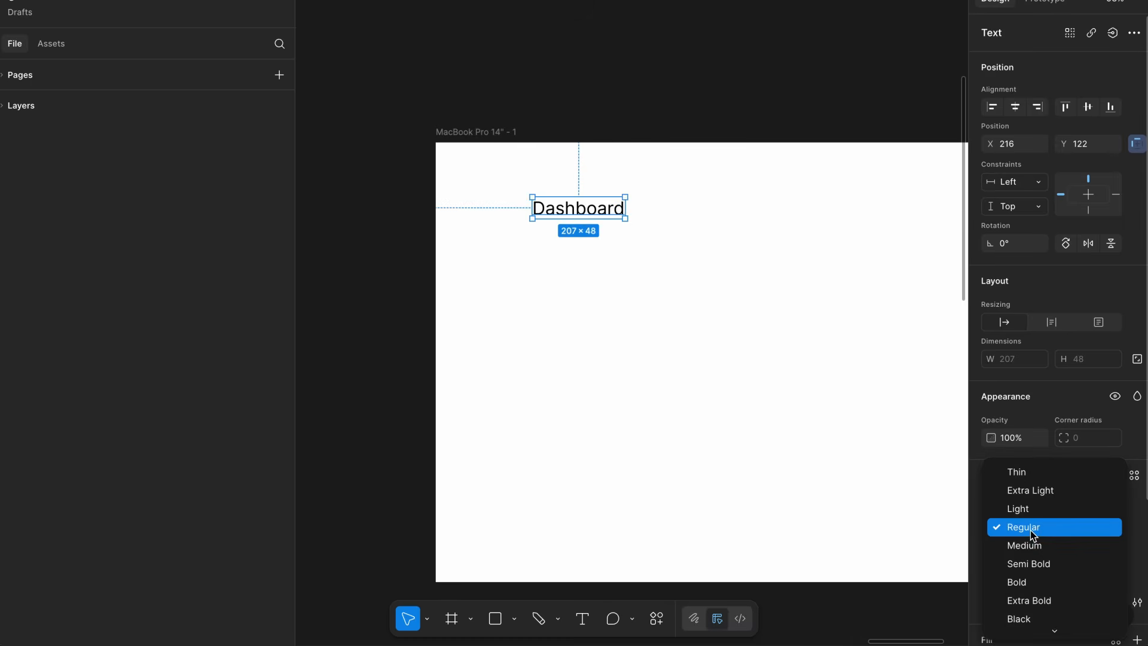
{"action": "left_click", "coordinate": [1035, 546]}
Place a Dropdown component from this file's Input assets below the Dashboard heading, at about X 216, Y 254.
{"action": "scroll", "coordinate": [836, 392], "scroll_direction": "down", "scroll_amount": 2}
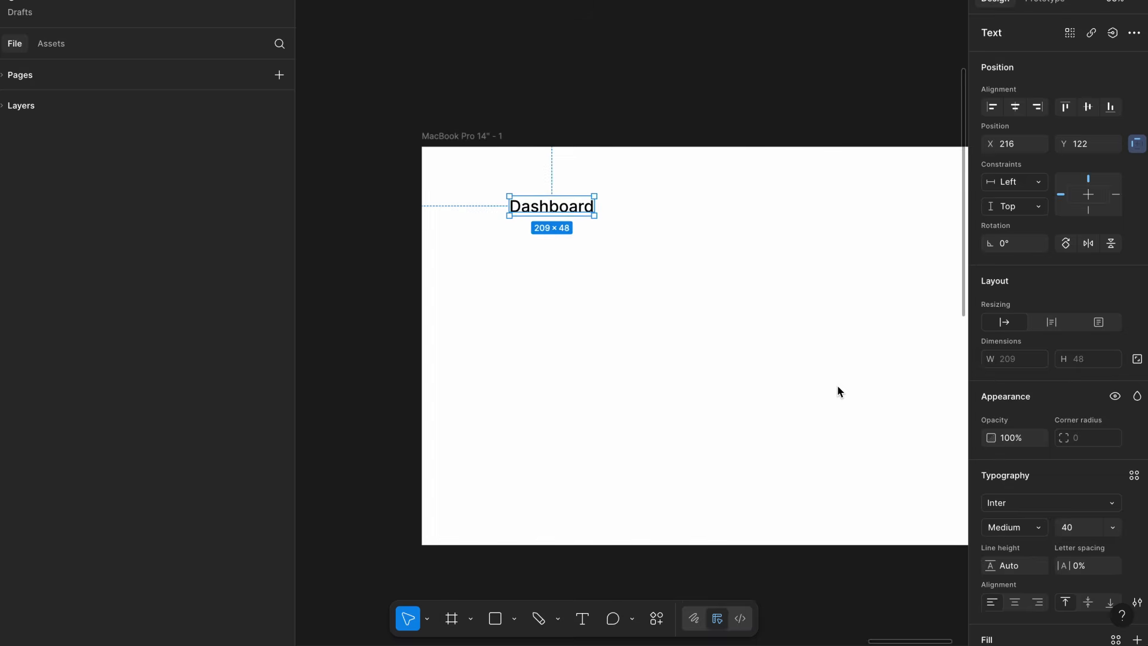
{"action": "left_click", "coordinate": [54, 44]}
{"action": "left_click", "coordinate": [67, 142]}
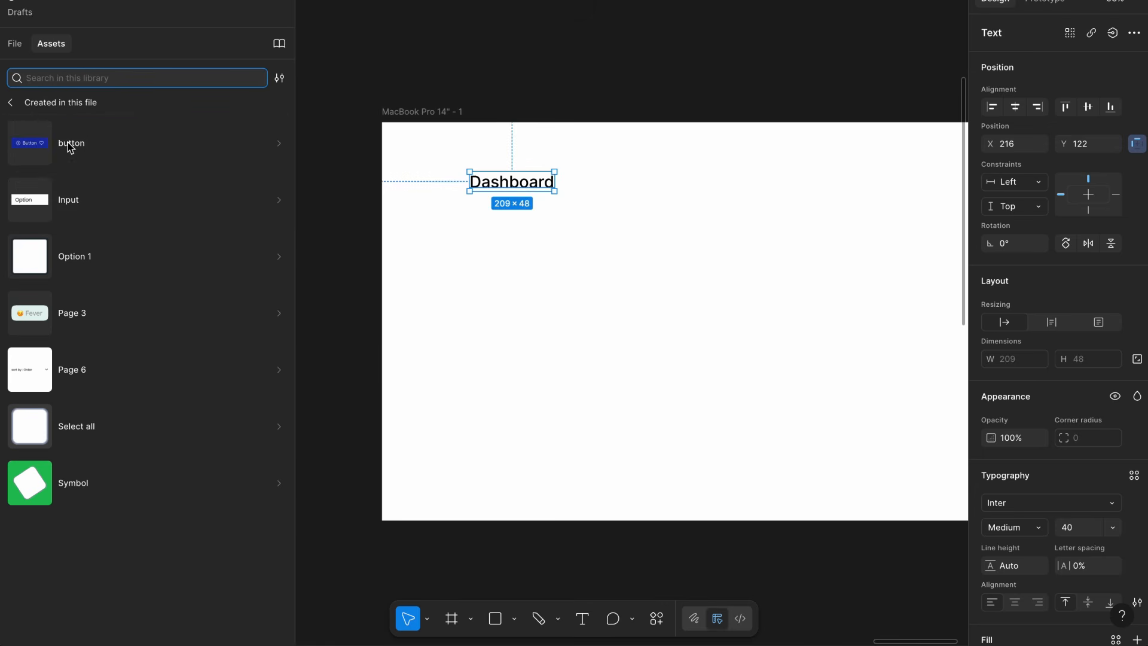
{"action": "left_click", "coordinate": [81, 197]}
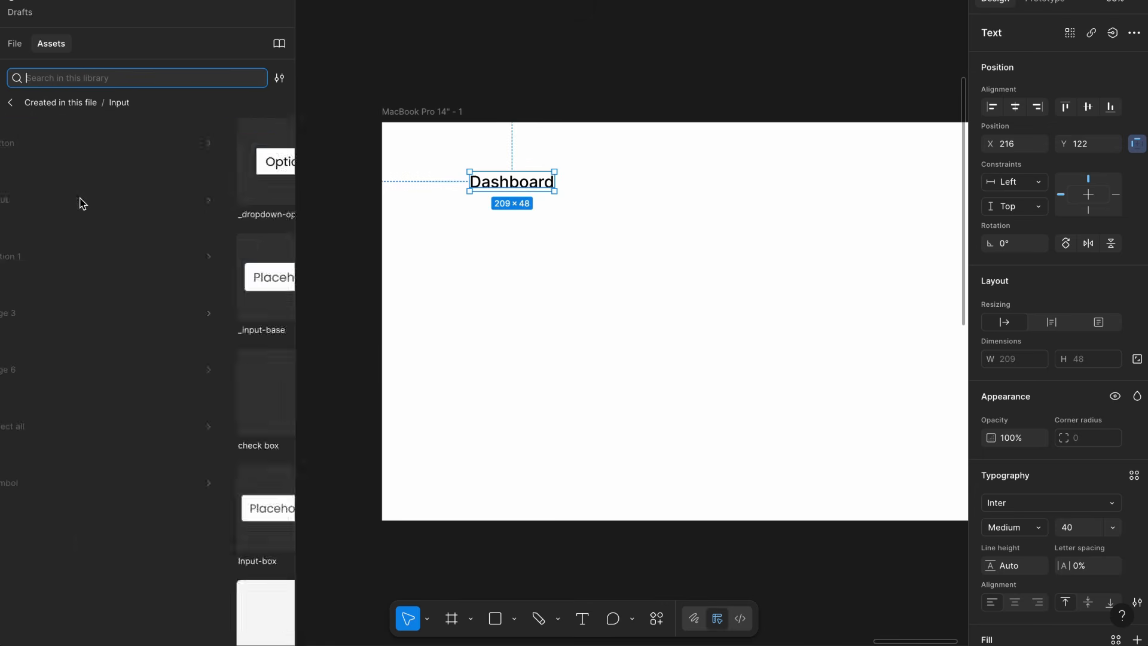
{"action": "left_click_drag", "start_coordinate": [199, 379], "coordinate": [512, 241]}
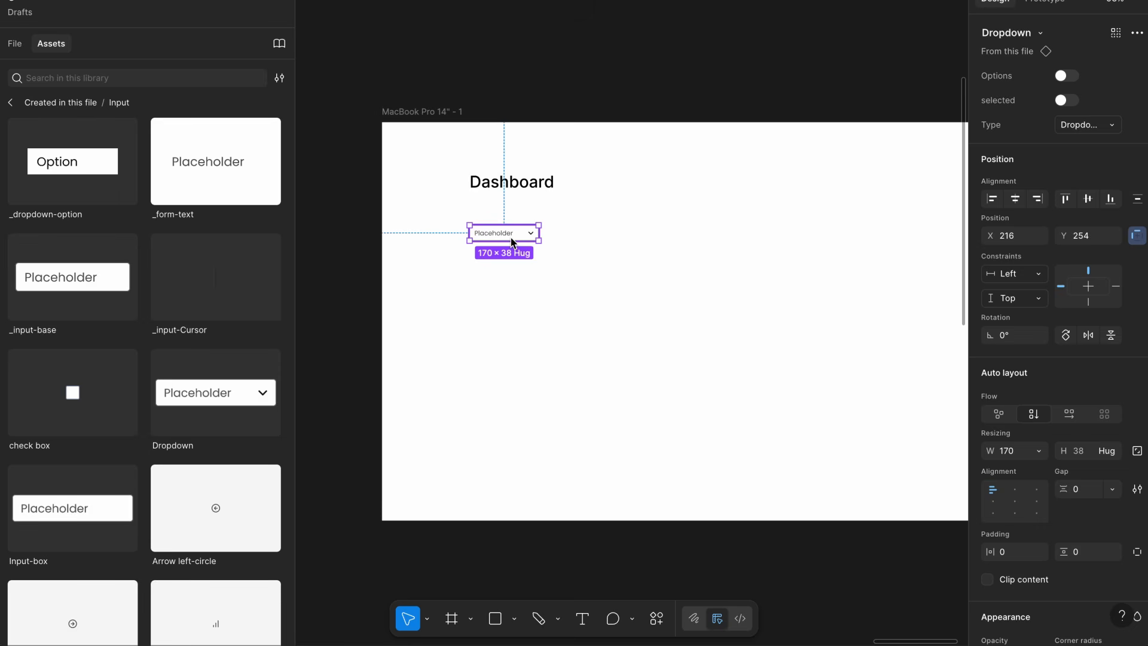
Place an _input-base component below the dropdown and an eye icon to the lower right of the Dashboard heading.
{"action": "left_click_drag", "start_coordinate": [90, 263], "coordinate": [528, 273]}
{"action": "scroll", "coordinate": [110, 277], "scroll_direction": "down", "scroll_amount": 5}
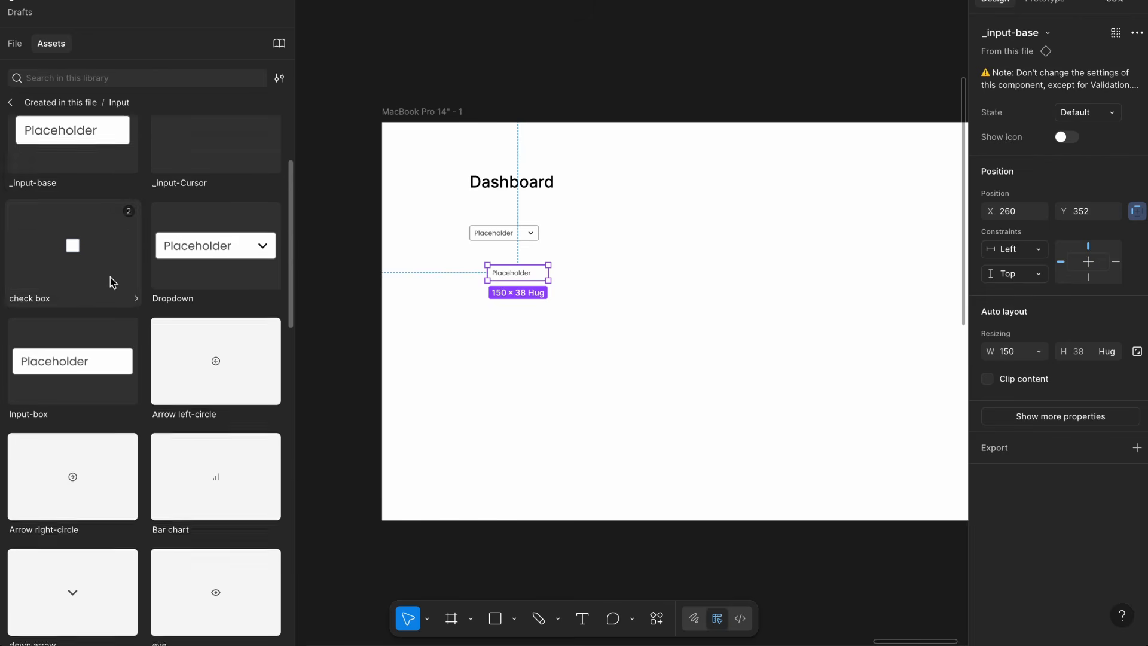
{"action": "left_click_drag", "start_coordinate": [267, 428], "coordinate": [598, 209]}
Place the dark blue Button and the primary button component from the button assets side by side below the input field.
{"action": "scroll", "coordinate": [207, 440], "scroll_direction": "down", "scroll_amount": 5}
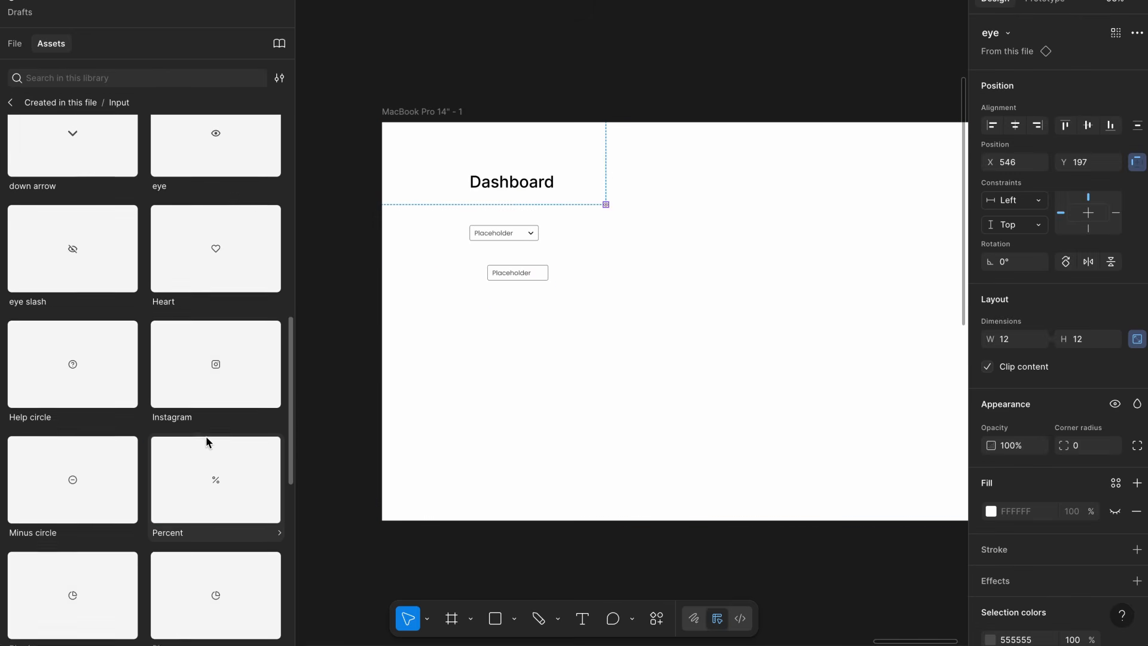
{"action": "scroll", "coordinate": [56, 192], "scroll_direction": "up", "scroll_amount": 8}
{"action": "left_click", "coordinate": [10, 103]}
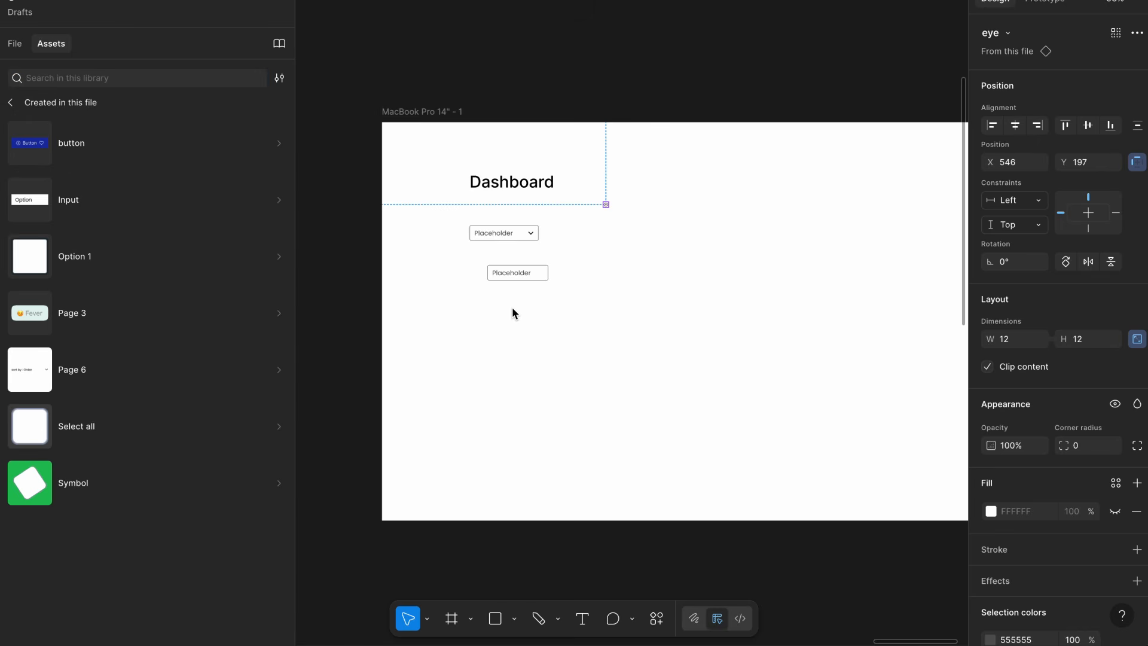
{"action": "left_click", "coordinate": [90, 164]}
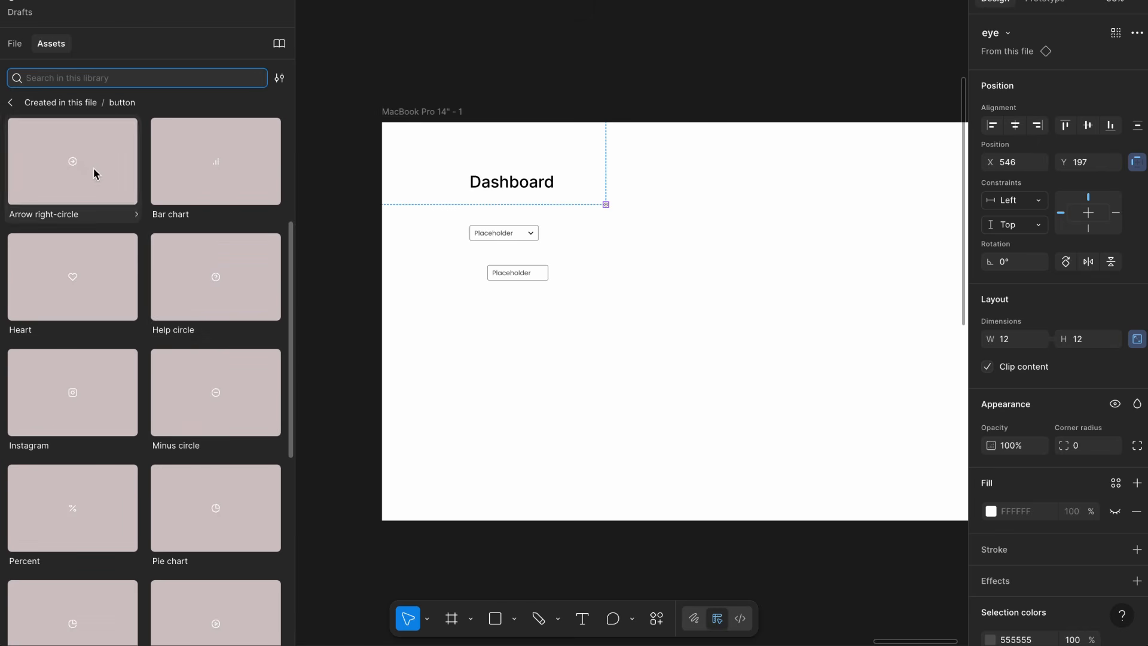
{"action": "scroll", "coordinate": [189, 353], "scroll_direction": "down", "scroll_amount": 6}
{"action": "scroll", "coordinate": [189, 354], "scroll_direction": "up", "scroll_amount": 10}
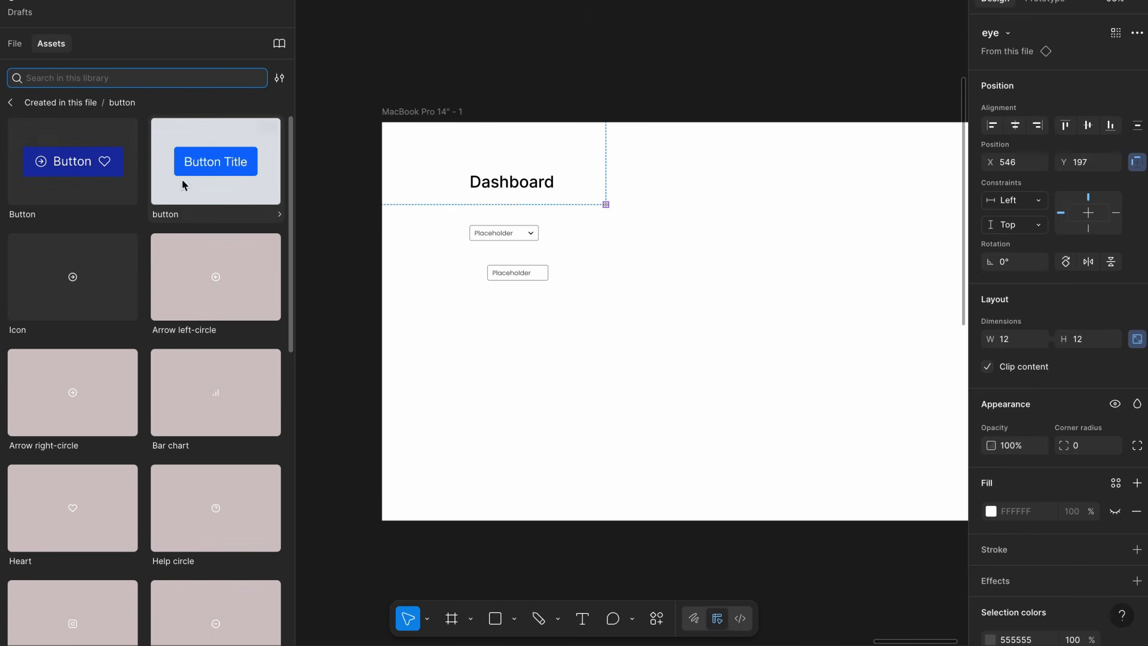
{"action": "left_click_drag", "start_coordinate": [108, 162], "coordinate": [512, 318]}
{"action": "left_click_drag", "start_coordinate": [216, 162], "coordinate": [623, 323]}
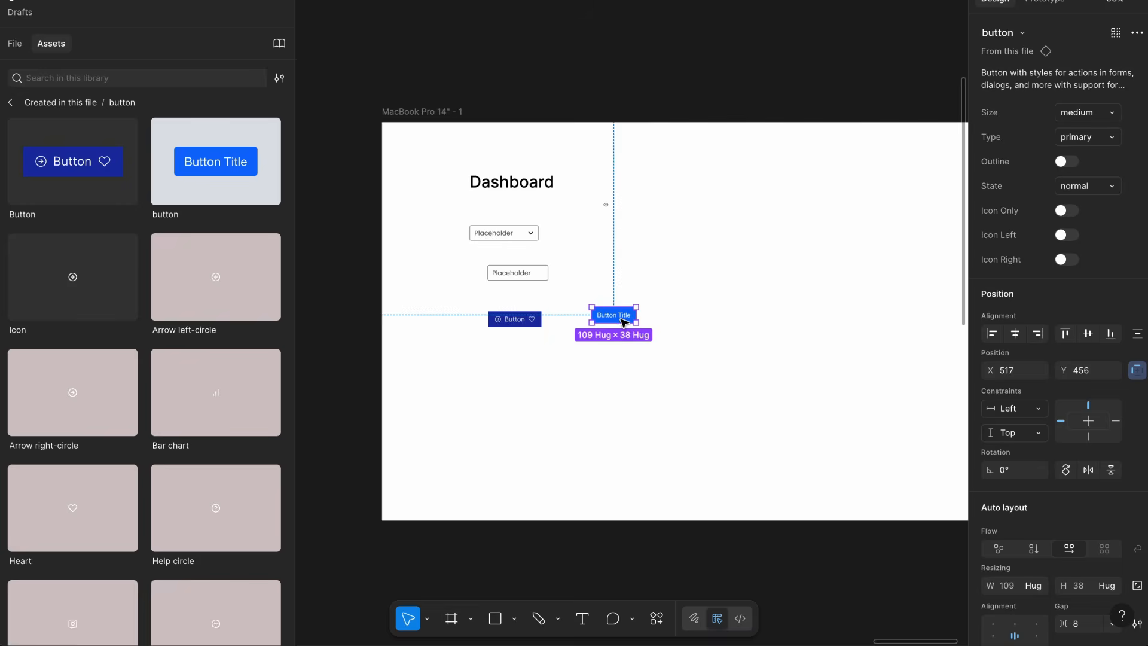
Duplicate the dropdown and the _input-base field, placing each copy beside its original in the same row.
{"action": "left_click", "coordinate": [10, 102]}
{"action": "scroll", "coordinate": [478, 214], "scroll_direction": "right", "scroll_amount": 2}
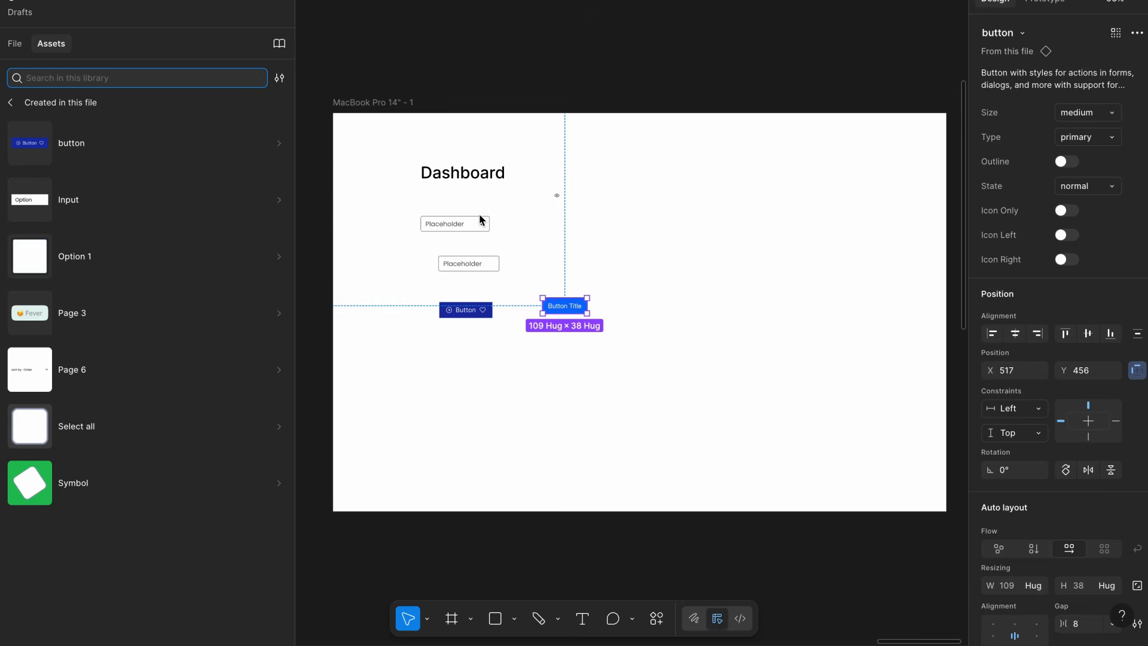
{"action": "left_click", "coordinate": [480, 219]}
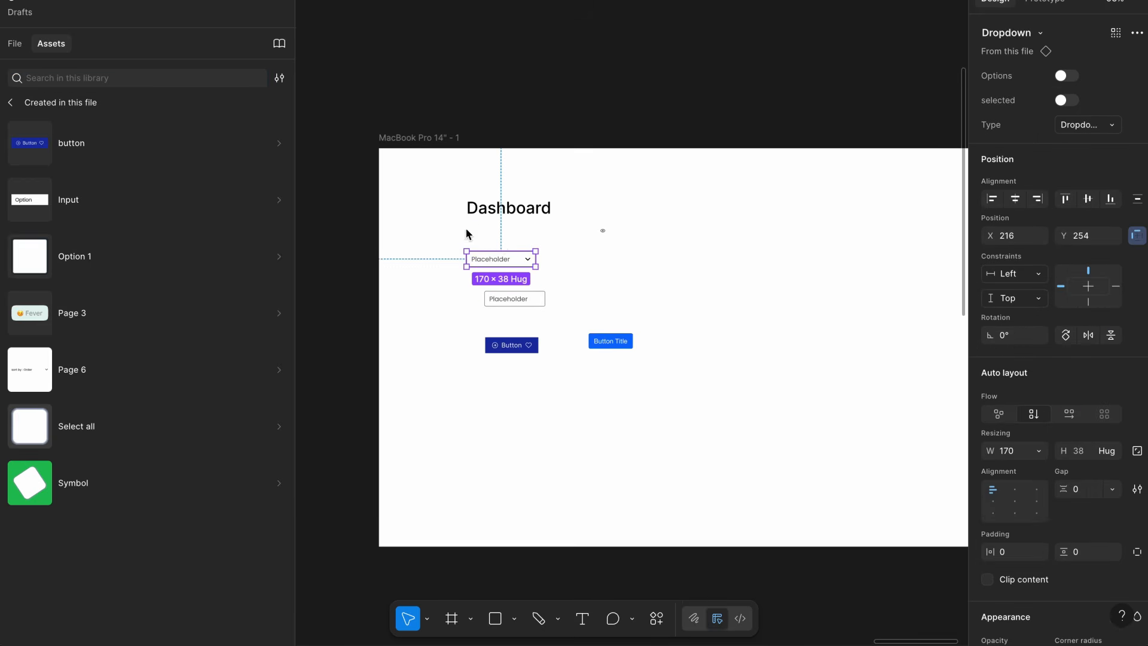
{"action": "scroll", "coordinate": [466, 231], "scroll_direction": "up", "scroll_amount": 5}
{"action": "scroll", "coordinate": [538, 228], "scroll_direction": "right", "scroll_amount": 2}
{"action": "left_click", "coordinate": [566, 205]}
{"action": "left_click_drag", "start_coordinate": [555, 239], "coordinate": [752, 233]}
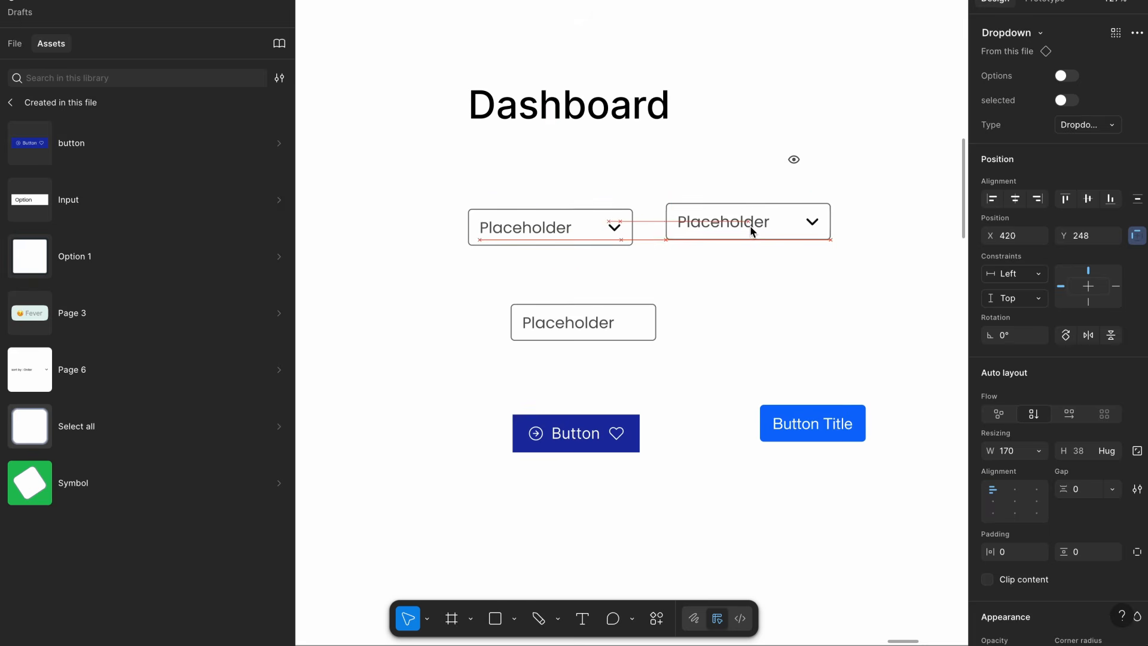
{"action": "scroll", "coordinate": [753, 229], "scroll_direction": "down", "scroll_amount": 2}
{"action": "left_click", "coordinate": [645, 294]}
{"action": "left_click_drag", "start_coordinate": [645, 296], "coordinate": [826, 296]}
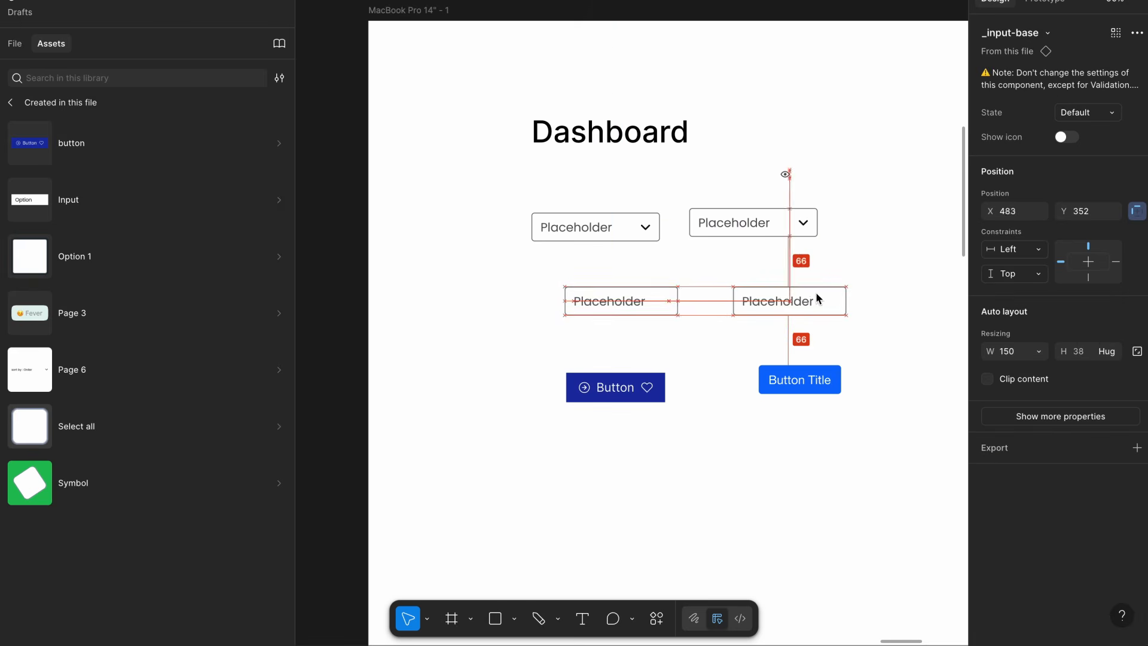
Move the Button Title button to about X 701, Y 333, and duplicate the dark blue Button to about X 581, Y 471.
{"action": "scroll", "coordinate": [823, 295], "scroll_direction": "right", "scroll_amount": 6}
{"action": "scroll", "coordinate": [822, 295], "scroll_direction": "up", "scroll_amount": 1}
{"action": "left_click_drag", "start_coordinate": [674, 406], "coordinate": [795, 319]}
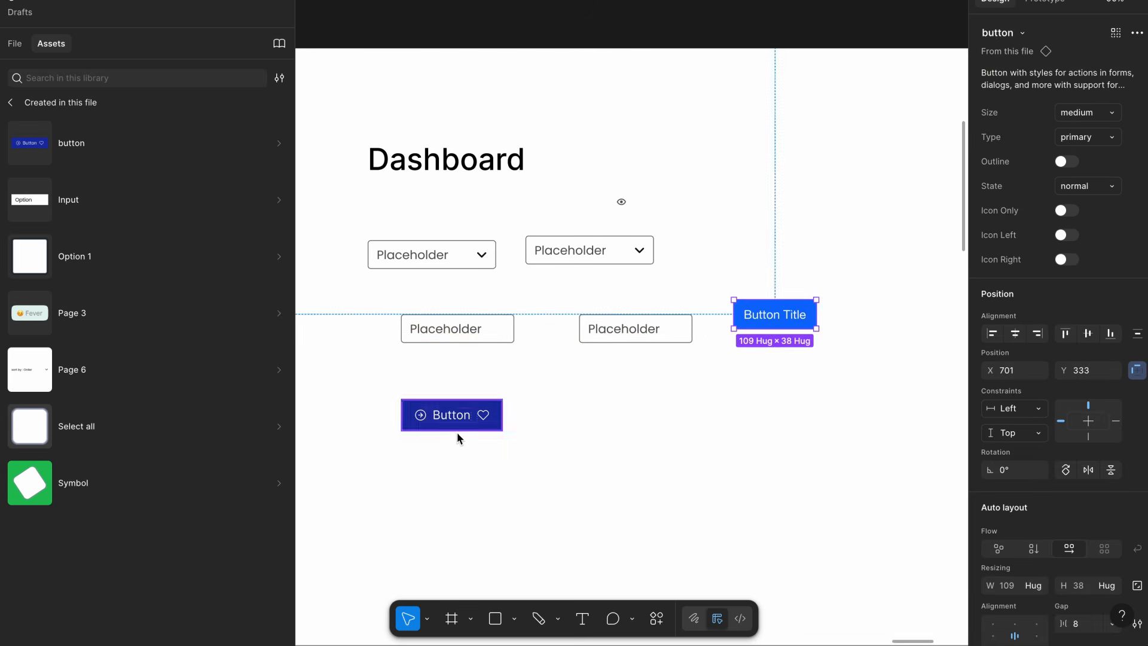
{"action": "left_click_drag", "start_coordinate": [460, 426], "coordinate": [525, 478]}
{"action": "key", "text": "ctrl+d"}
{"action": "scroll", "coordinate": [693, 435], "scroll_direction": "right", "scroll_amount": 3}
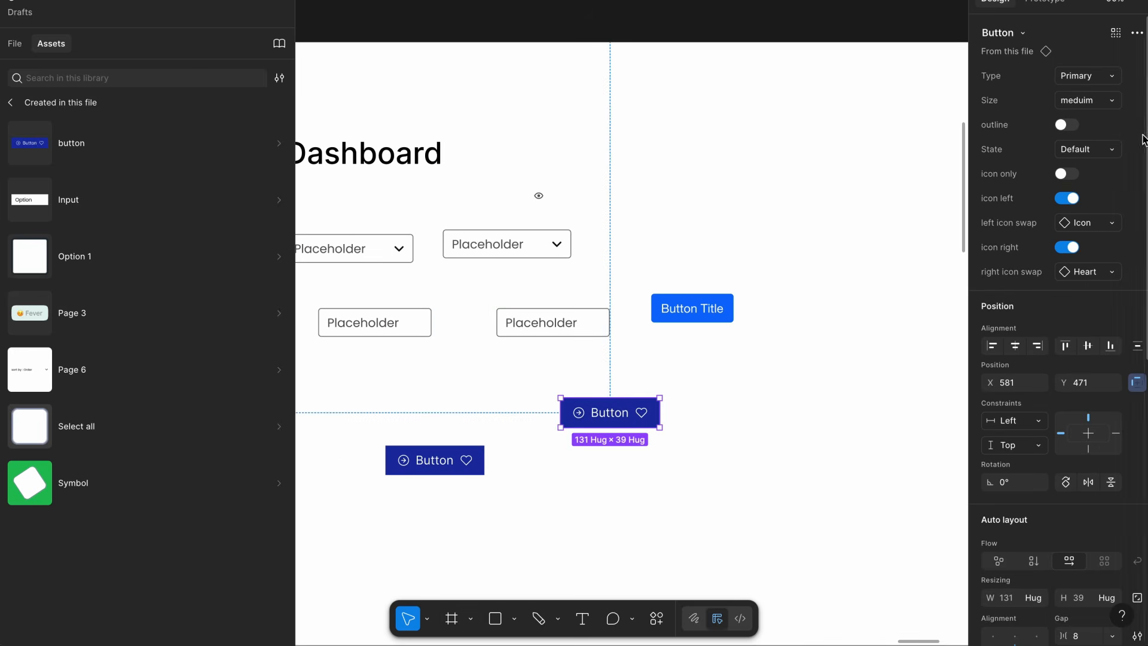
Turn on outline and icon only and turn off the left icon for the duplicated Button at X 581, Y 471.
{"action": "left_click", "coordinate": [1062, 124]}
{"action": "left_click", "coordinate": [1067, 198]}
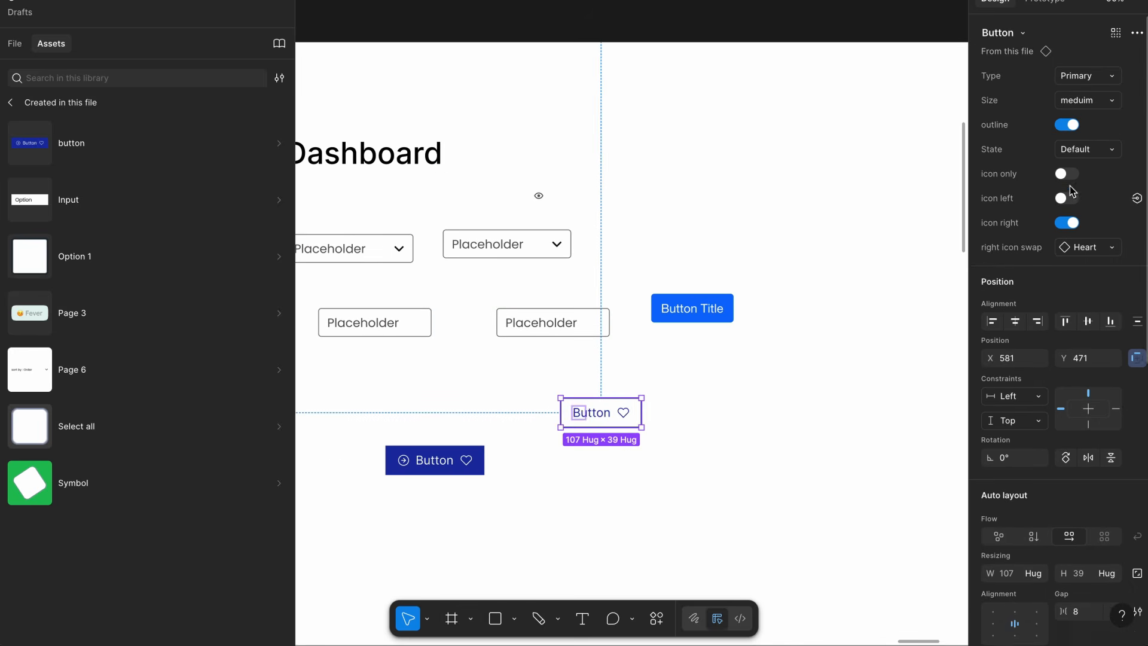
{"action": "left_click", "coordinate": [1066, 173]}
Scatter copies of the dark blue Button, the input field and two dropdowns across the right part of the Dashboard content.
{"action": "scroll", "coordinate": [734, 436], "scroll_direction": "down", "scroll_amount": 1}
{"action": "left_click_drag", "start_coordinate": [503, 463], "coordinate": [844, 463]}
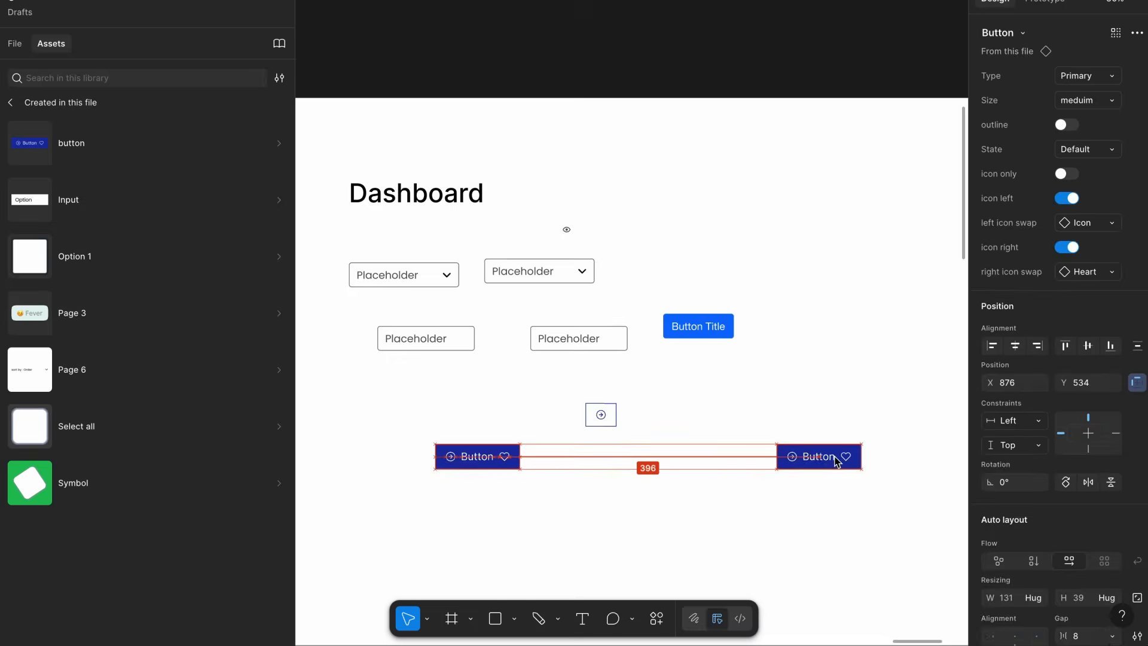
{"action": "left_click_drag", "start_coordinate": [574, 342], "coordinate": [806, 258]}
{"action": "left_click", "coordinate": [529, 282]}
{"action": "left_click_drag", "start_coordinate": [529, 282], "coordinate": [692, 230]}
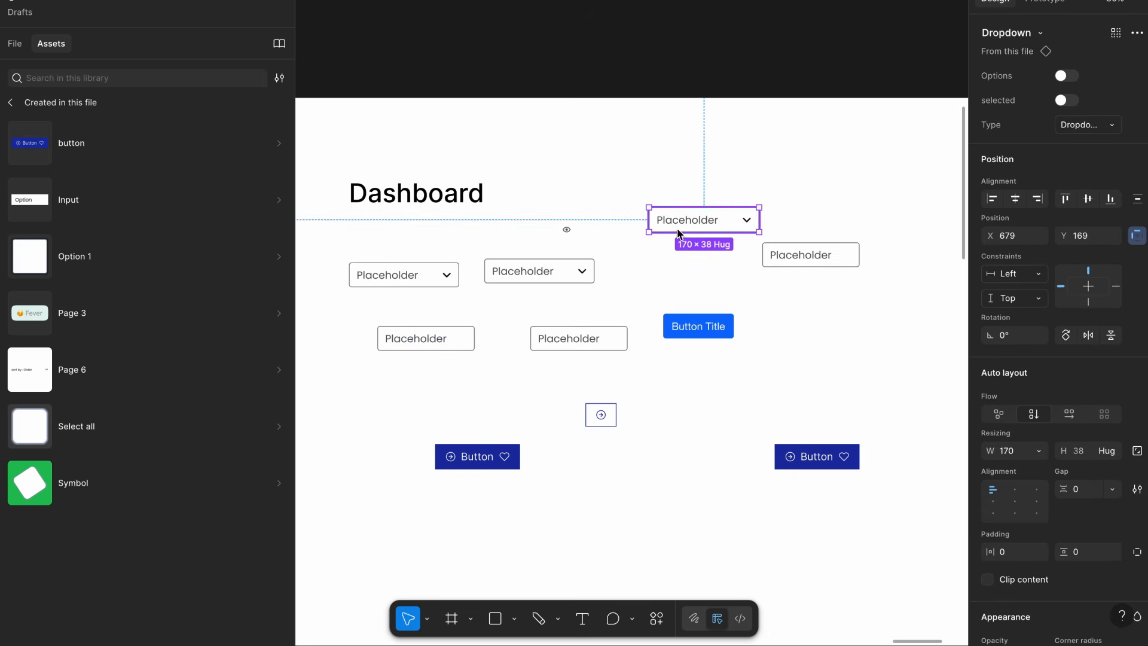
{"action": "left_click_drag", "start_coordinate": [566, 229], "coordinate": [661, 367]}
Duplicate the dark blue Button to about X 421, Y 698 and a dropdown to about X 546, Y 84.
{"action": "scroll", "coordinate": [566, 194], "scroll_direction": "down", "scroll_amount": 2}
{"action": "scroll", "coordinate": [567, 194], "scroll_direction": "down", "scroll_amount": 1}
{"action": "left_click", "coordinate": [490, 336]}
{"action": "left_click_drag", "start_coordinate": [490, 336], "coordinate": [518, 408]}
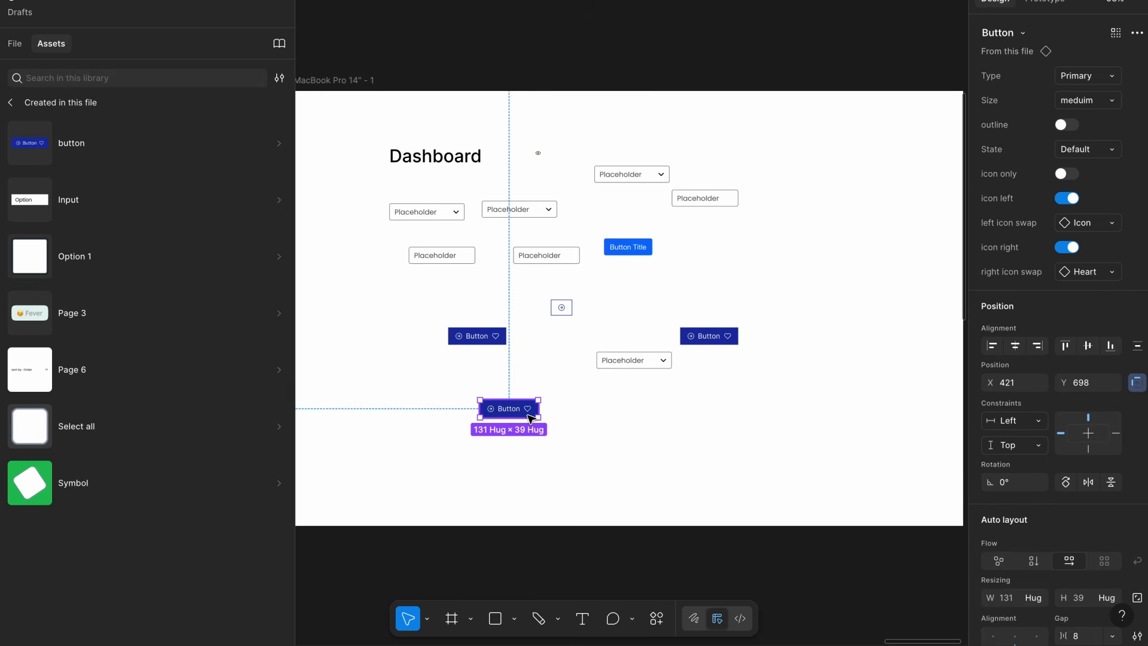
{"action": "scroll", "coordinate": [518, 408], "scroll_direction": "left", "scroll_amount": 2}
{"action": "left_click", "coordinate": [605, 173]}
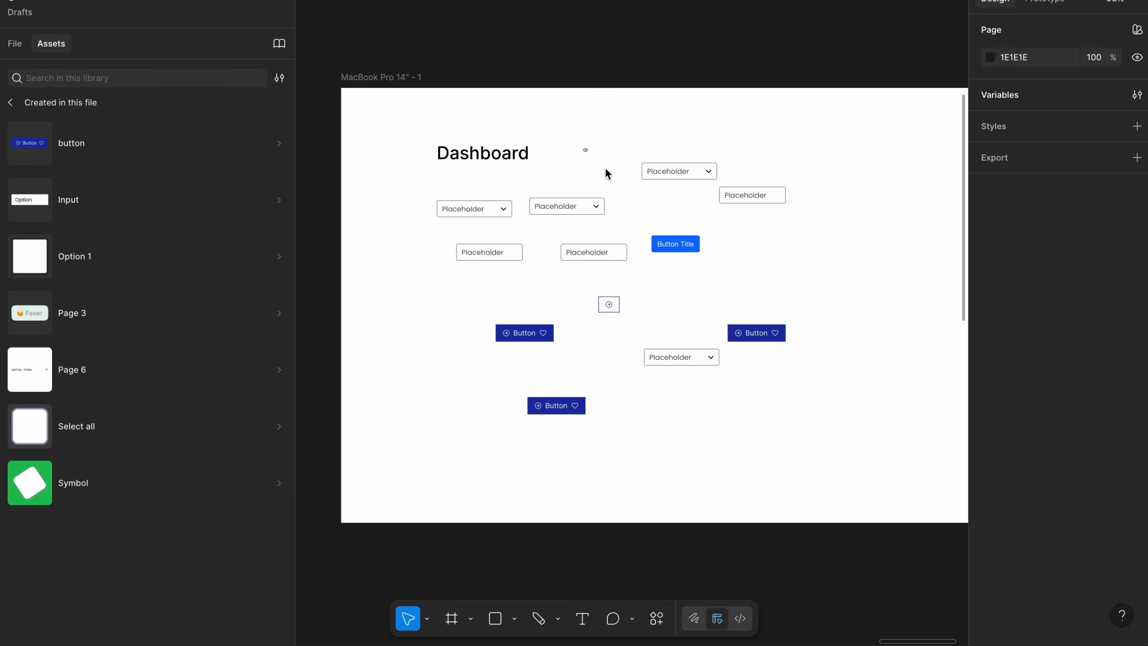
{"action": "scroll", "coordinate": [545, 154], "scroll_direction": "right", "scroll_amount": 2}
{"action": "left_click_drag", "start_coordinate": [555, 217], "coordinate": [610, 145]}
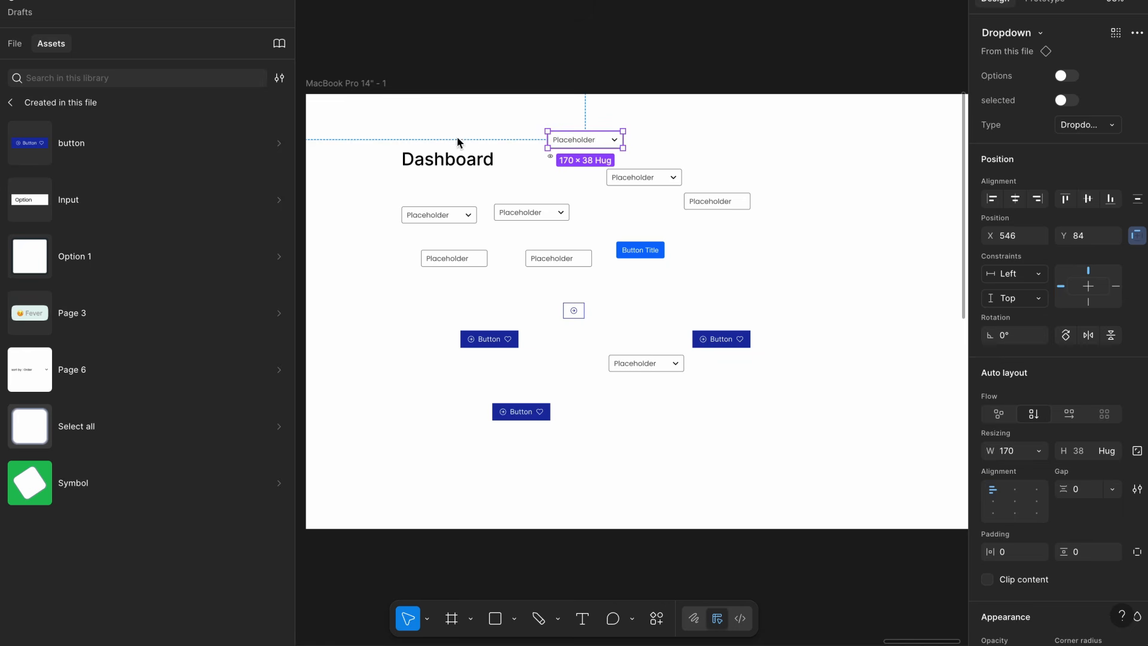
Try the vertical and horizontal flows on the MacBook Pro 14" - 1 frame, and return it to its freeform arrangement.
{"action": "left_click", "coordinate": [377, 86]}
{"action": "scroll", "coordinate": [380, 92], "scroll_direction": "left", "scroll_amount": 3}
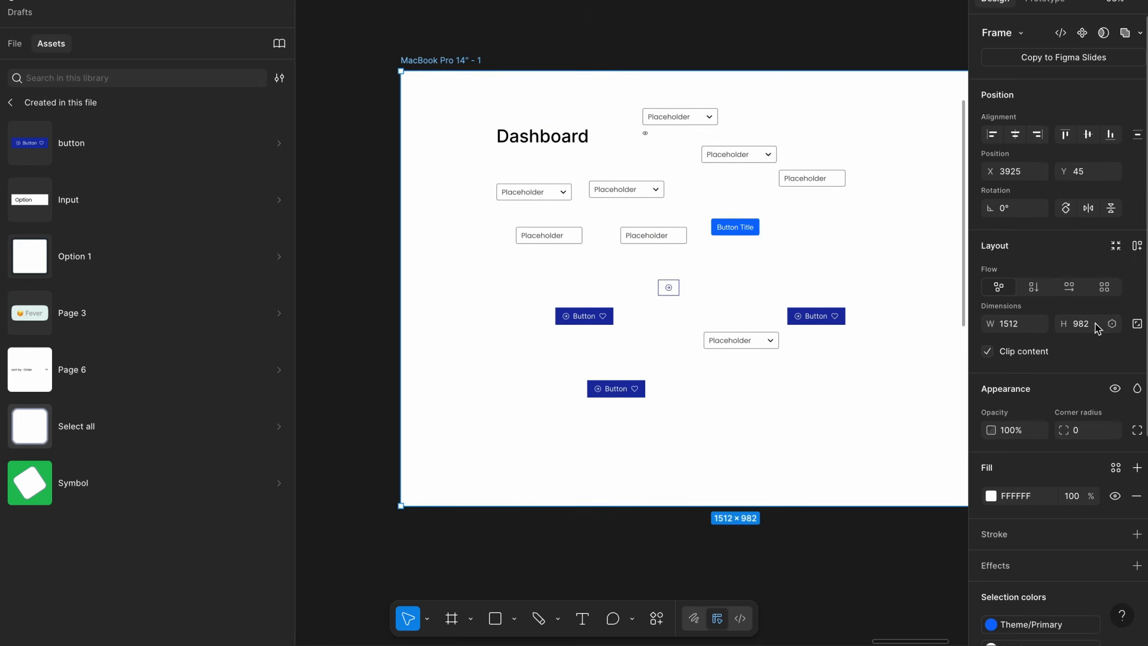
{"action": "left_click", "coordinate": [1035, 287]}
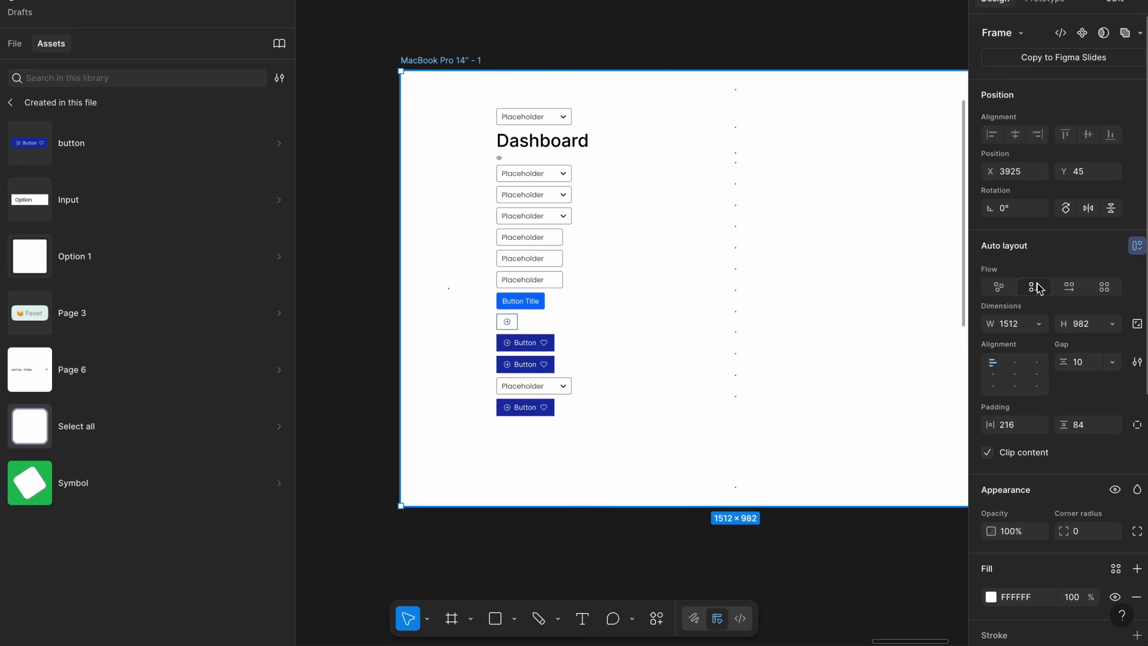
{"action": "left_click", "coordinate": [1037, 287]}
{"action": "left_click", "coordinate": [1068, 288]}
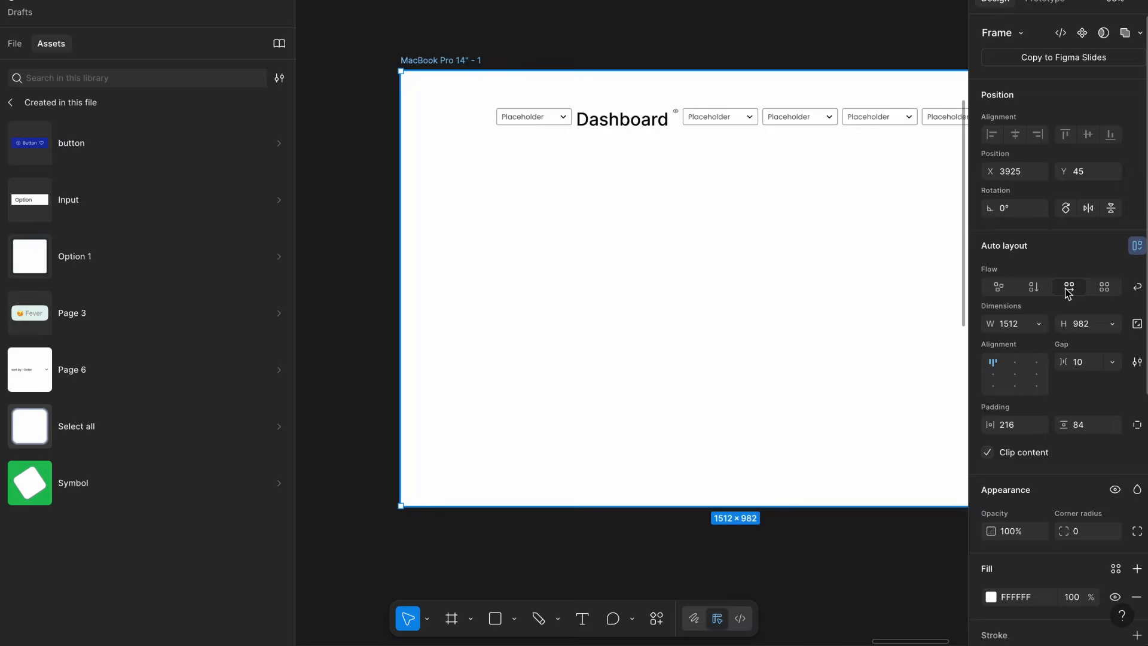
{"action": "left_click", "coordinate": [1067, 290]}
{"action": "scroll", "coordinate": [814, 313], "scroll_direction": "right", "scroll_amount": 3}
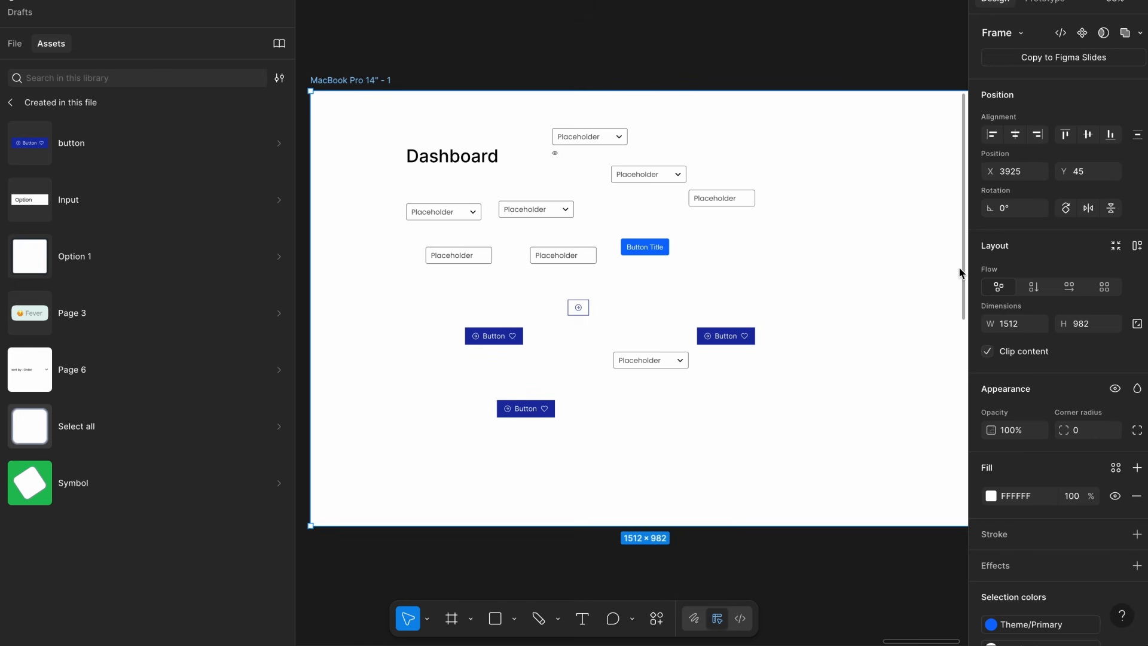
{"action": "scroll", "coordinate": [959, 272], "scroll_direction": "left", "scroll_amount": 5}
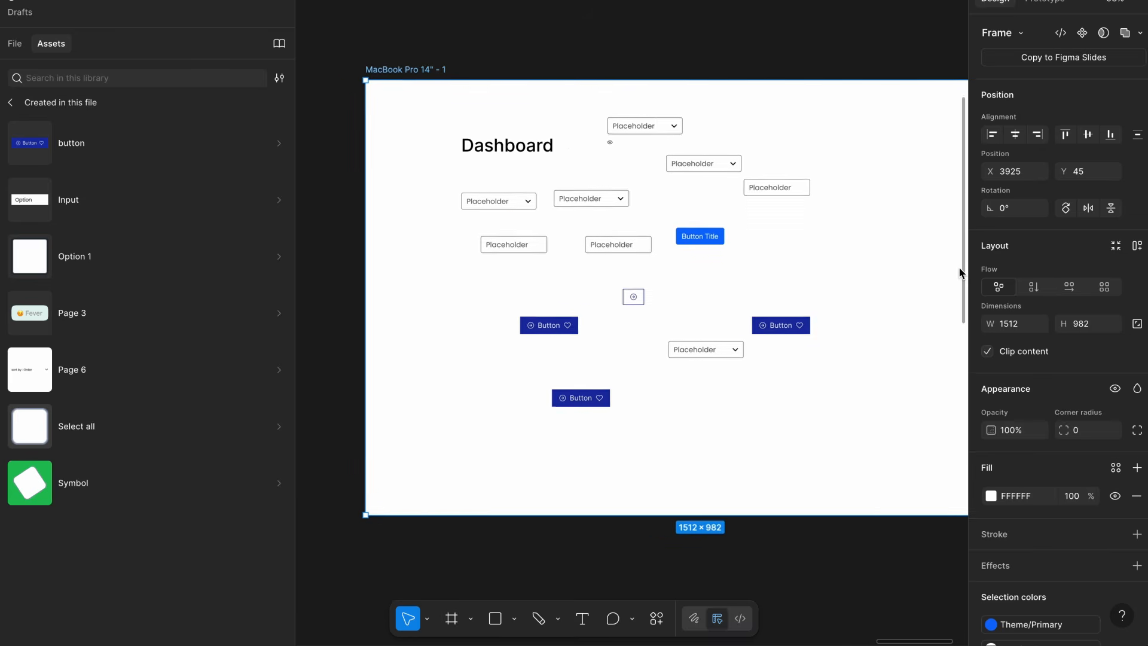
{"action": "scroll", "coordinate": [959, 272], "scroll_direction": "right", "scroll_amount": 3}
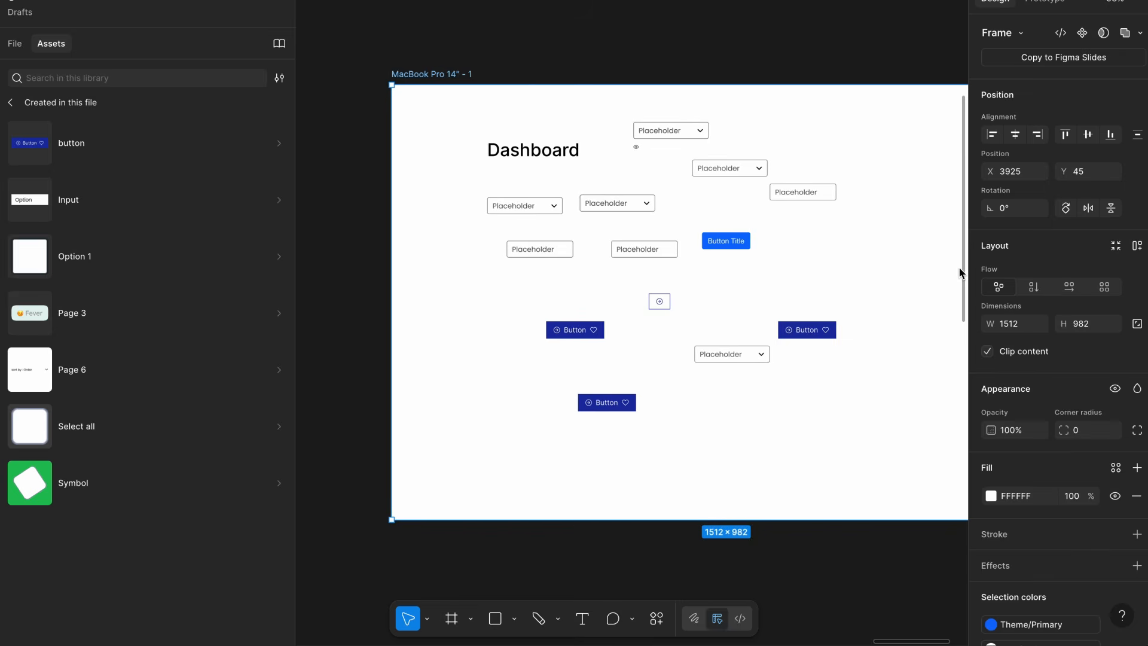
Stack the frame's elements with the vertical flow and switch the frame back to freeform.
{"action": "left_click", "coordinate": [1034, 287]}
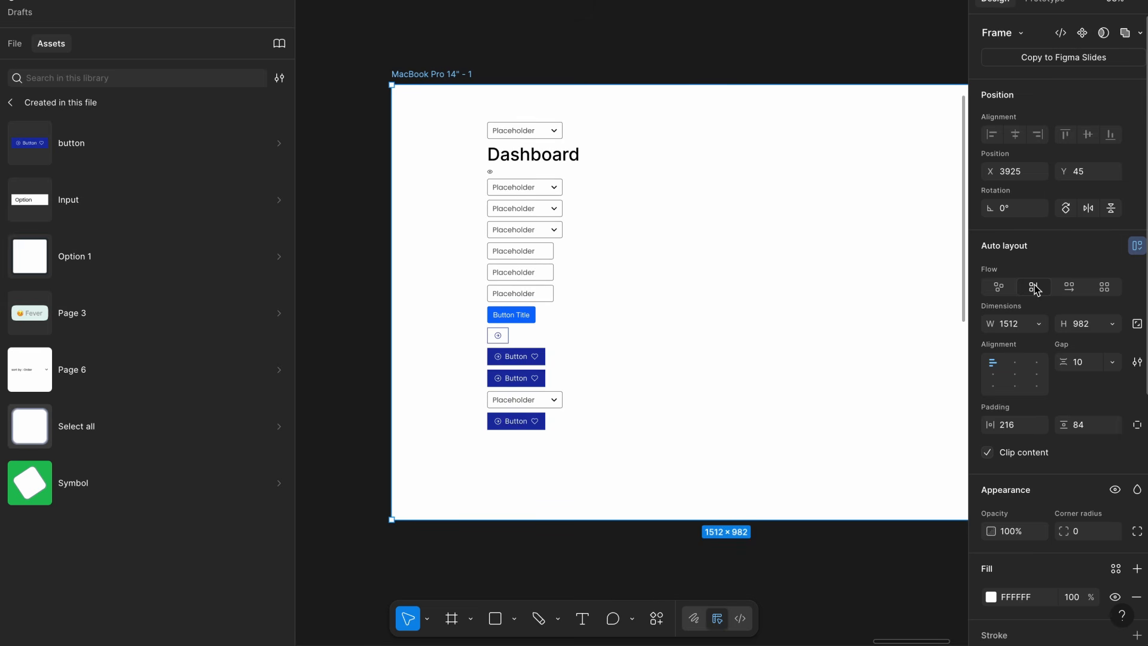
{"action": "left_click", "coordinate": [1004, 289]}
{"action": "left_click", "coordinate": [1003, 288]}
{"action": "left_click", "coordinate": [1032, 291]}
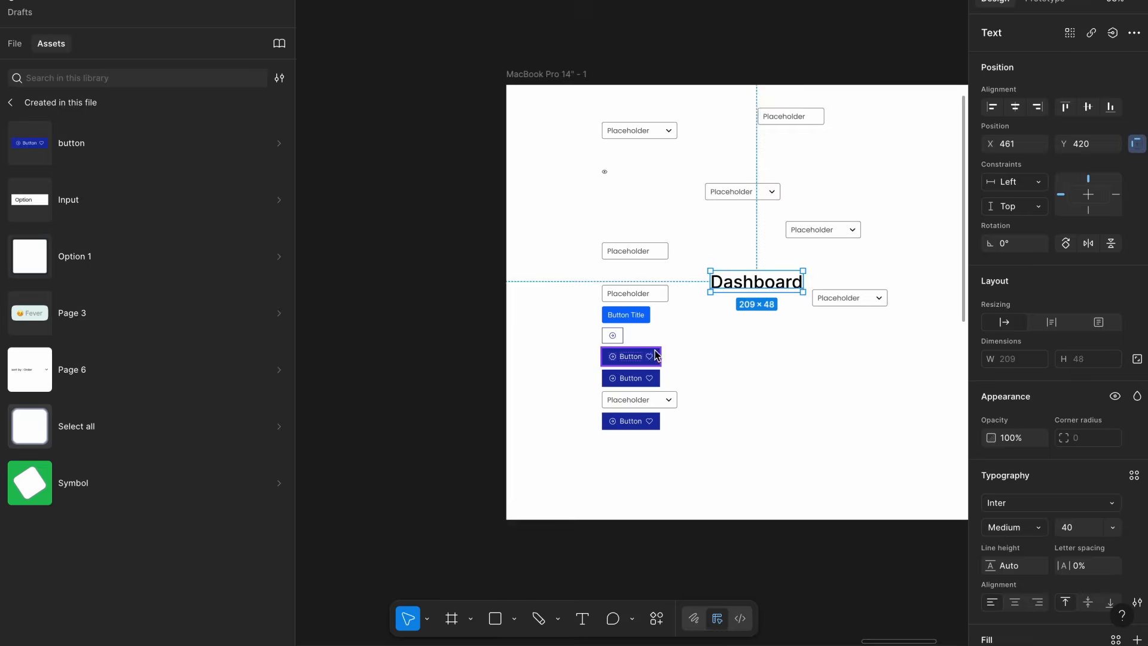
Scatter the dark blue buttons out of the stacked column to separate spots in the frame.
{"action": "left_click_drag", "start_coordinate": [648, 357], "coordinate": [783, 378]}
{"action": "left_click_drag", "start_coordinate": [661, 418], "coordinate": [720, 439]}
Try the vertical flow on the frame with its scattered elements and undo it.
{"action": "left_click", "coordinate": [508, 74]}
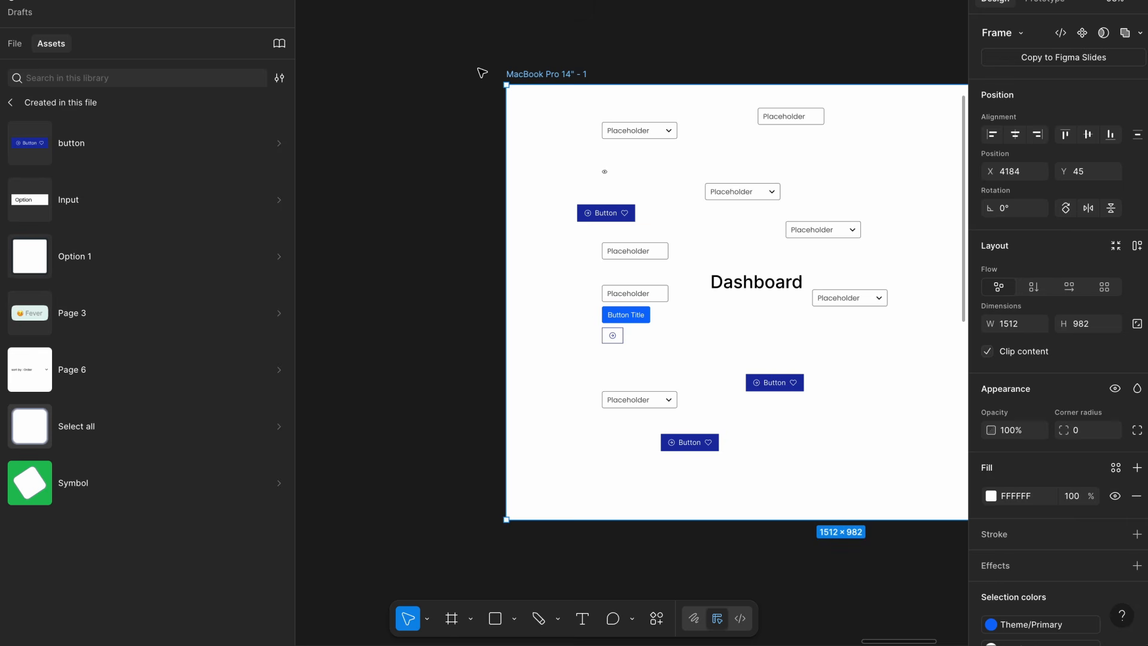
{"action": "scroll", "coordinate": [481, 73], "scroll_direction": "right", "scroll_amount": 1}
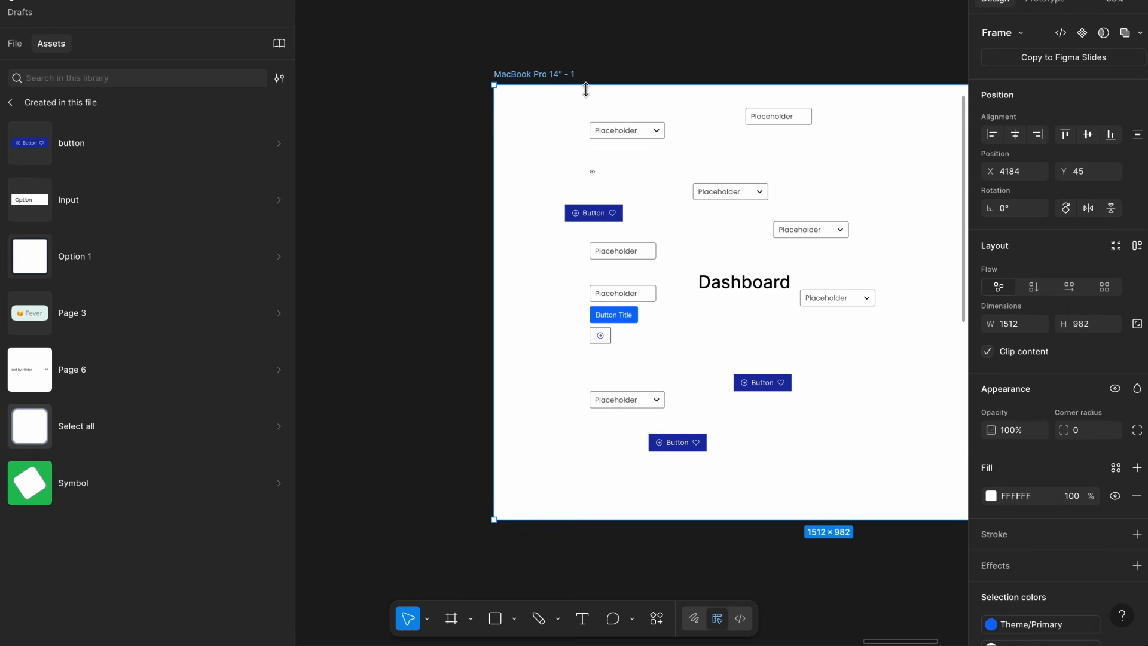
{"action": "scroll", "coordinate": [586, 90], "scroll_direction": "right", "scroll_amount": 2}
{"action": "scroll", "coordinate": [586, 89], "scroll_direction": "down", "scroll_amount": 1}
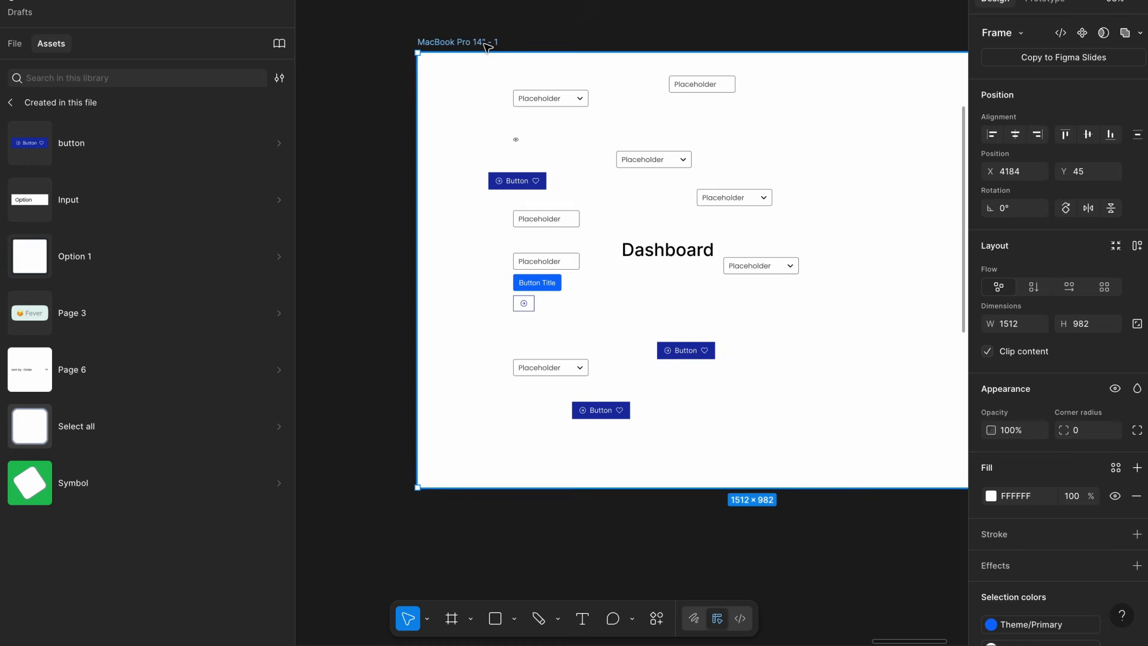
{"action": "left_click", "coordinate": [1034, 288]}
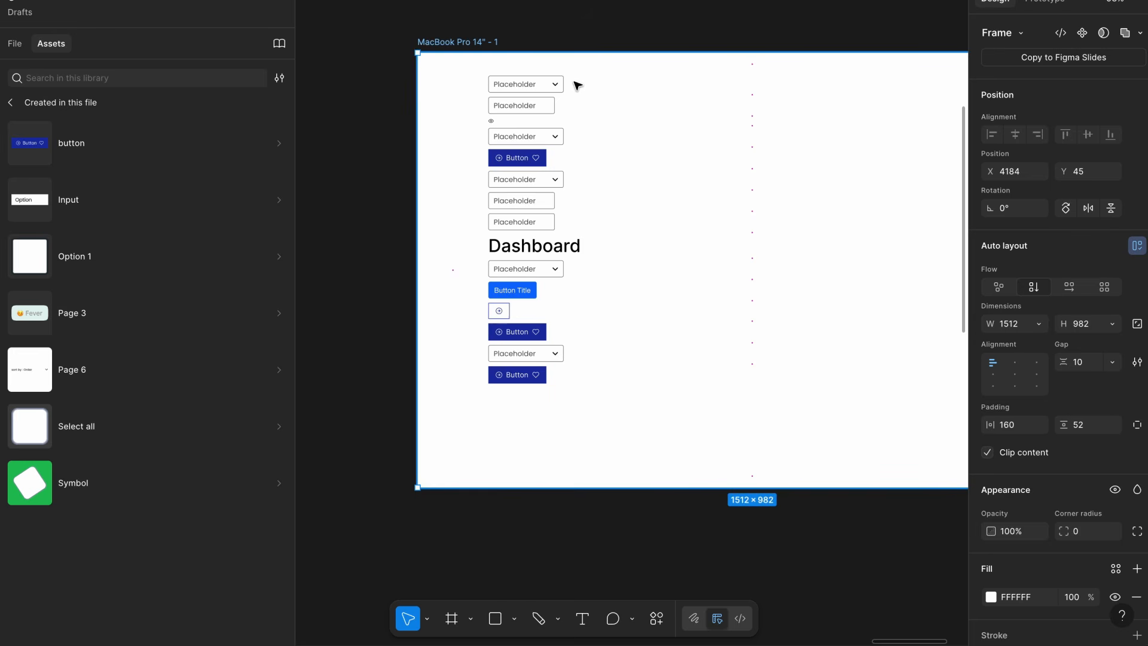
{"action": "key", "text": "ctrl+z"}
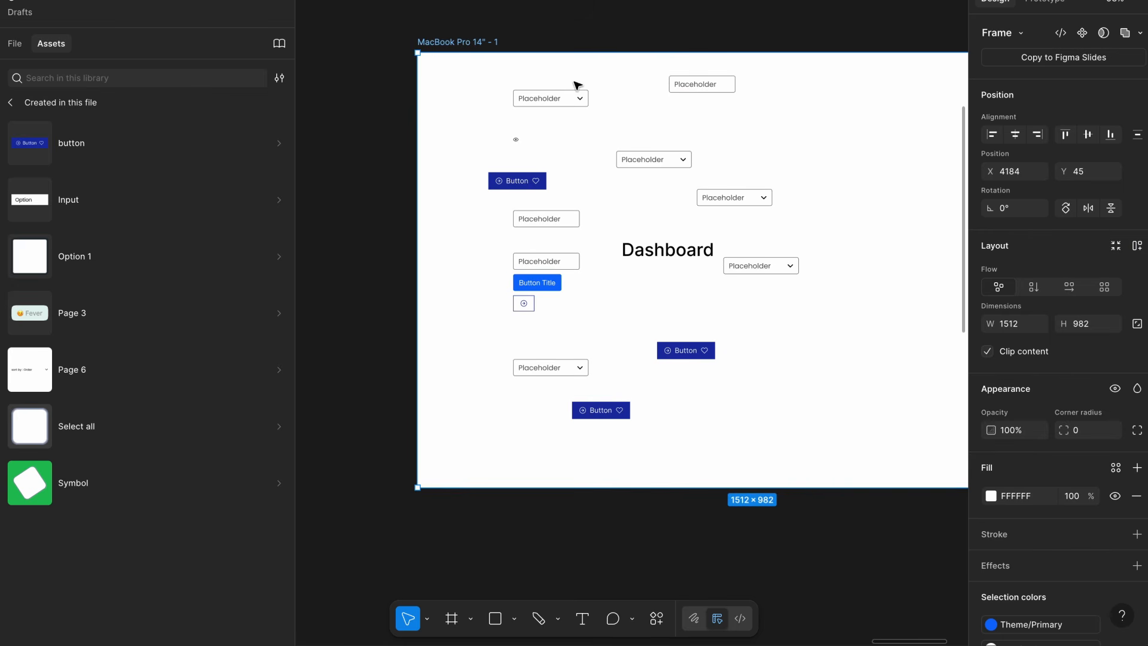
Set the flow of the MacBook Pro 14" - 1 frame to grid.
{"action": "left_click", "coordinate": [1104, 288]}
{"action": "scroll", "coordinate": [860, 196], "scroll_direction": "down", "scroll_amount": 2}
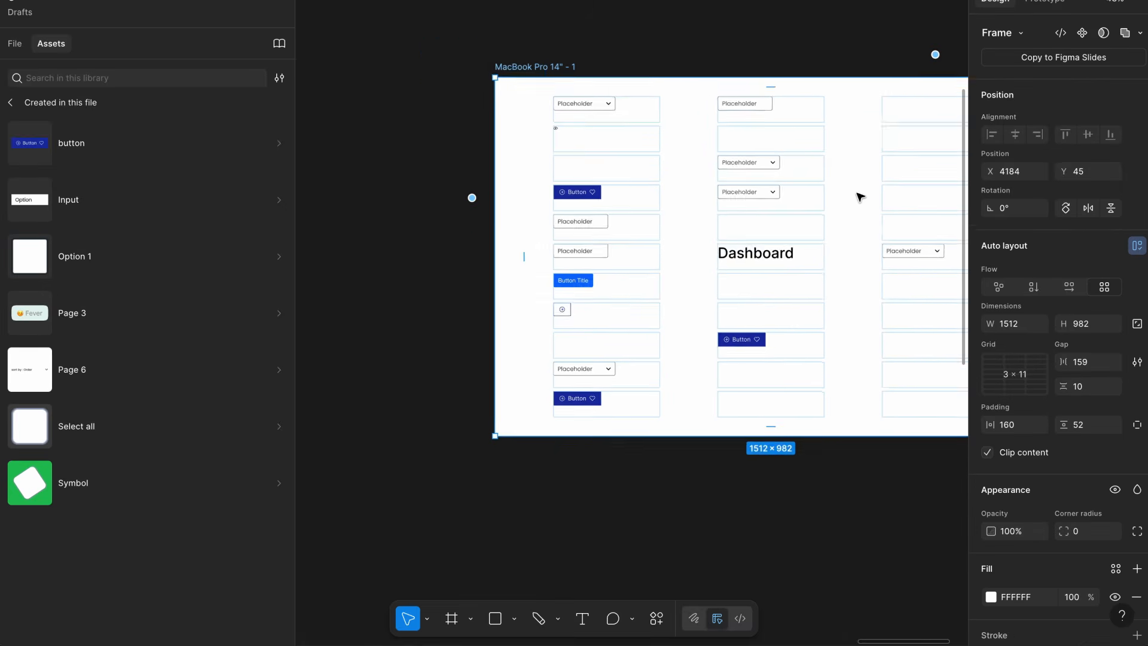
{"action": "scroll", "coordinate": [859, 198], "scroll_direction": "right", "scroll_amount": 3}
{"action": "scroll", "coordinate": [859, 197], "scroll_direction": "up", "scroll_amount": 1}
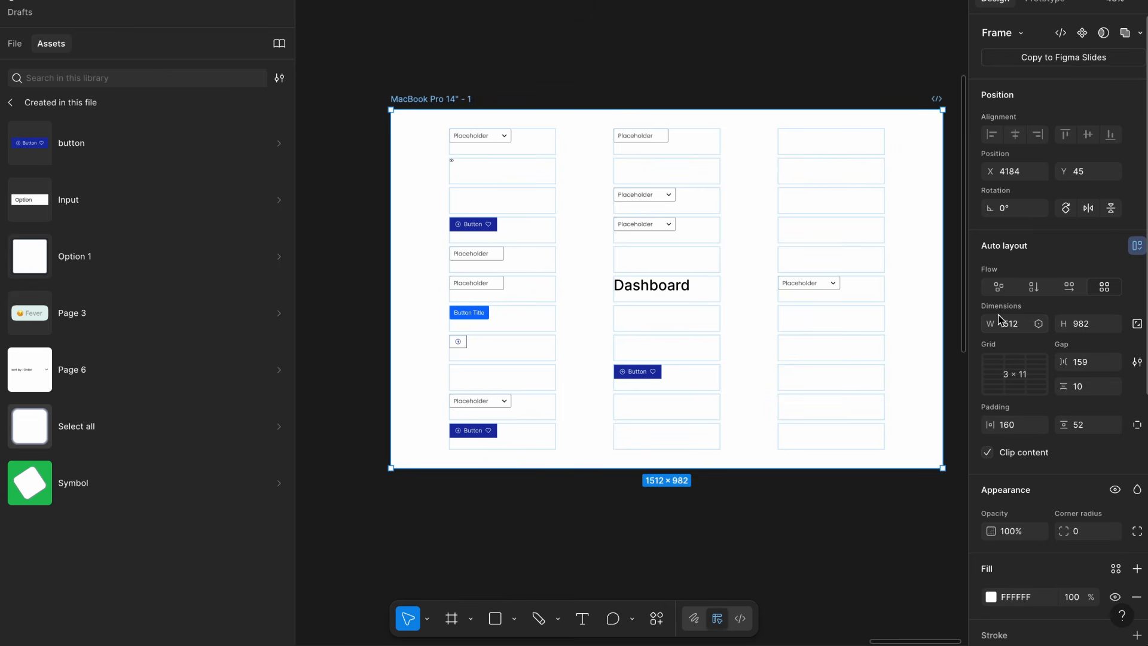
Set the grid frame's horizontal padding to 180, testing larger values such as 240 on the way.
{"action": "left_click", "coordinate": [1025, 425]}
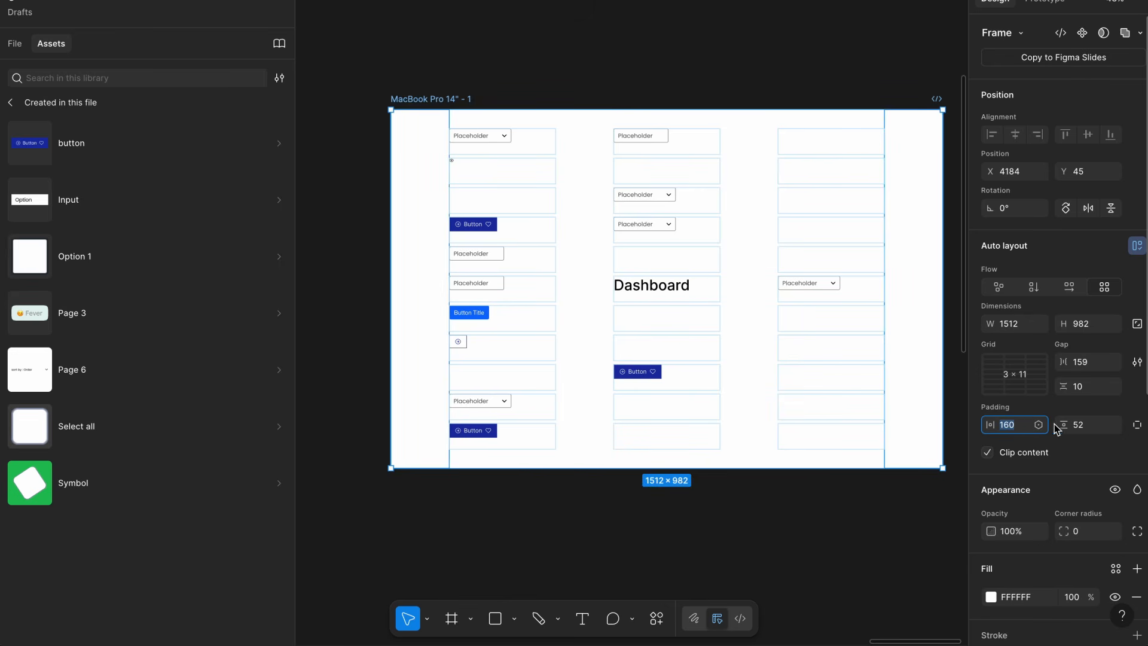
{"action": "key", "text": "Escape"}
{"action": "left_click", "coordinate": [1024, 429]}
{"action": "key", "text": "shift+Up"}
{"action": "key", "text": "shift+Up"}
{"action": "key", "text": "shift+Up"}
{"action": "key", "text": "shift+Up"}
{"action": "key", "text": "shift+Up"}
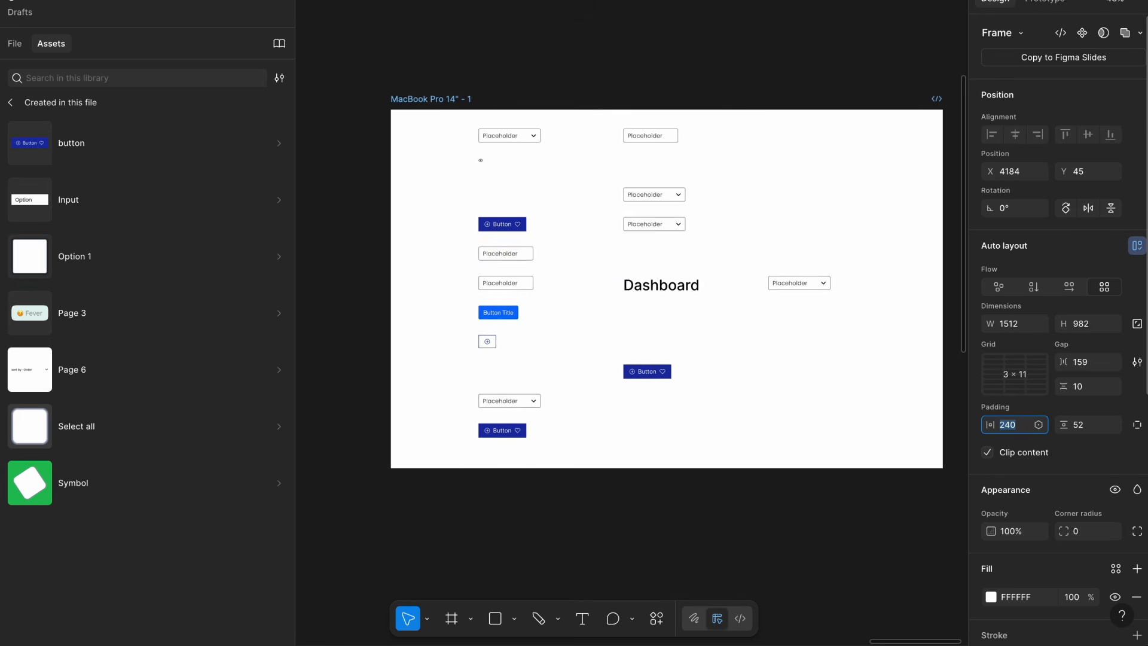
{"action": "key", "text": "shift+Up"}
{"action": "key", "text": "shift+Up"}
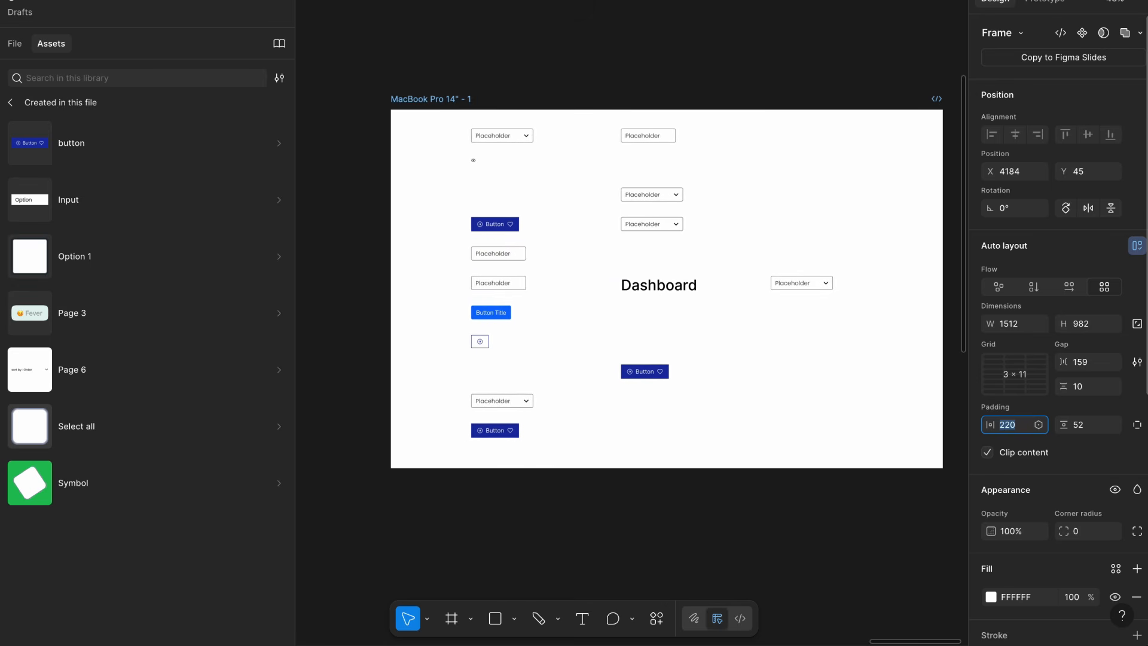
{"action": "key", "text": "shift+Down"}
{"action": "key", "text": "shift+Down"}
{"action": "key", "text": "shift+Down"}
{"action": "key", "text": "shift+Down"}
{"action": "key", "text": "shift+Down"}
Set the grid frame's vertical padding to 72, testing larger values such as 92 on the way.
{"action": "left_click", "coordinate": [1086, 429]}
{"action": "key", "text": "shift+Up"}
{"action": "key", "text": "shift+Up"}
{"action": "key", "text": "shift+Up"}
{"action": "key", "text": "shift+Up"}
{"action": "key", "text": "shift+Up"}
{"action": "key", "text": "shift+Down"}
{"action": "key", "text": "shift+Down"}
{"action": "key", "text": "shift+Down"}
{"action": "key", "text": "shift+Down"}
{"action": "key", "text": "shift+Down"}
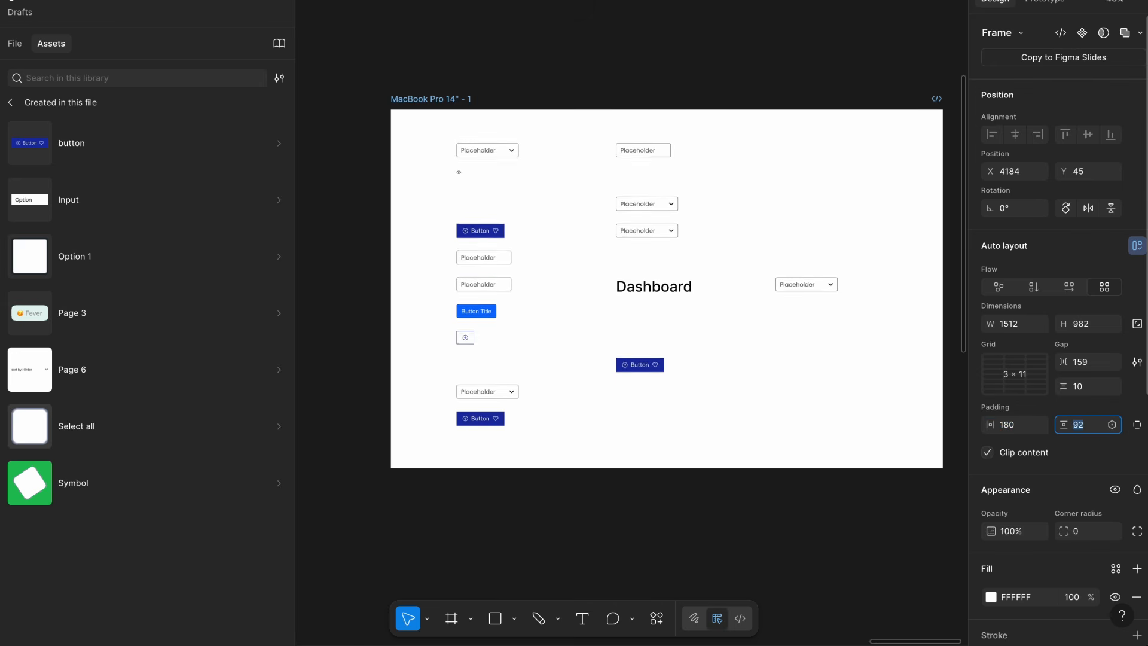
{"action": "key", "text": "shift+Up"}
{"action": "key", "text": "shift+Up"}
{"action": "key", "text": "shift+Up"}
{"action": "key", "text": "shift+Up"}
{"action": "key", "text": "shift+Up"}
{"action": "key", "text": "shift+Down"}
{"action": "key", "text": "shift+Down"}
{"action": "key", "text": "shift+Down"}
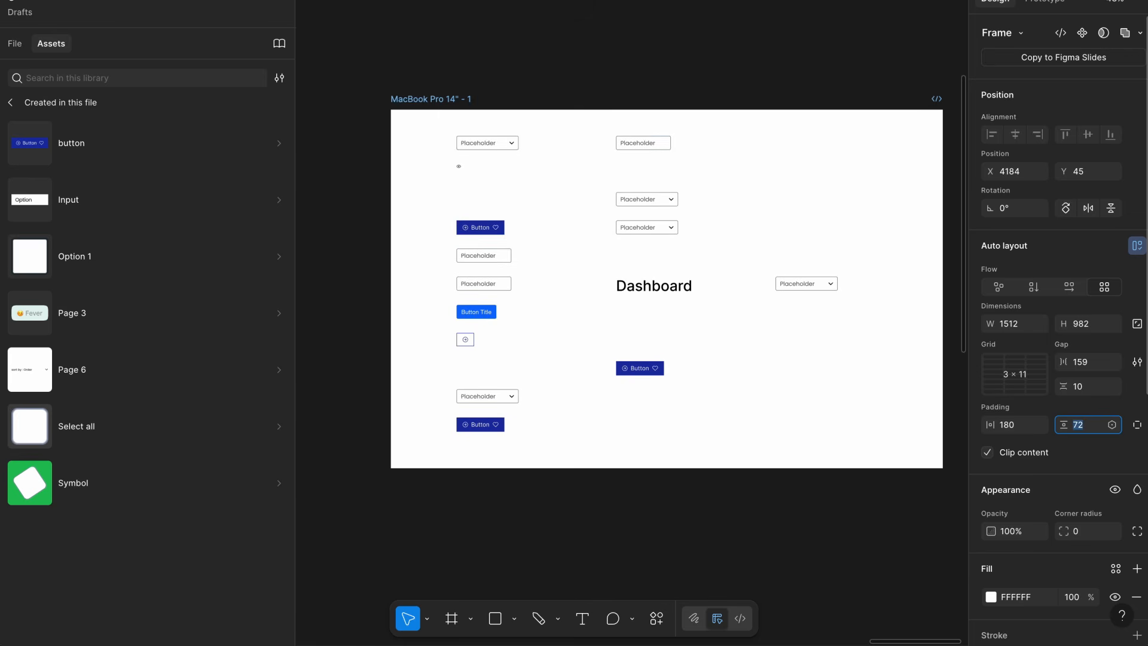
{"action": "key", "text": "Escape"}
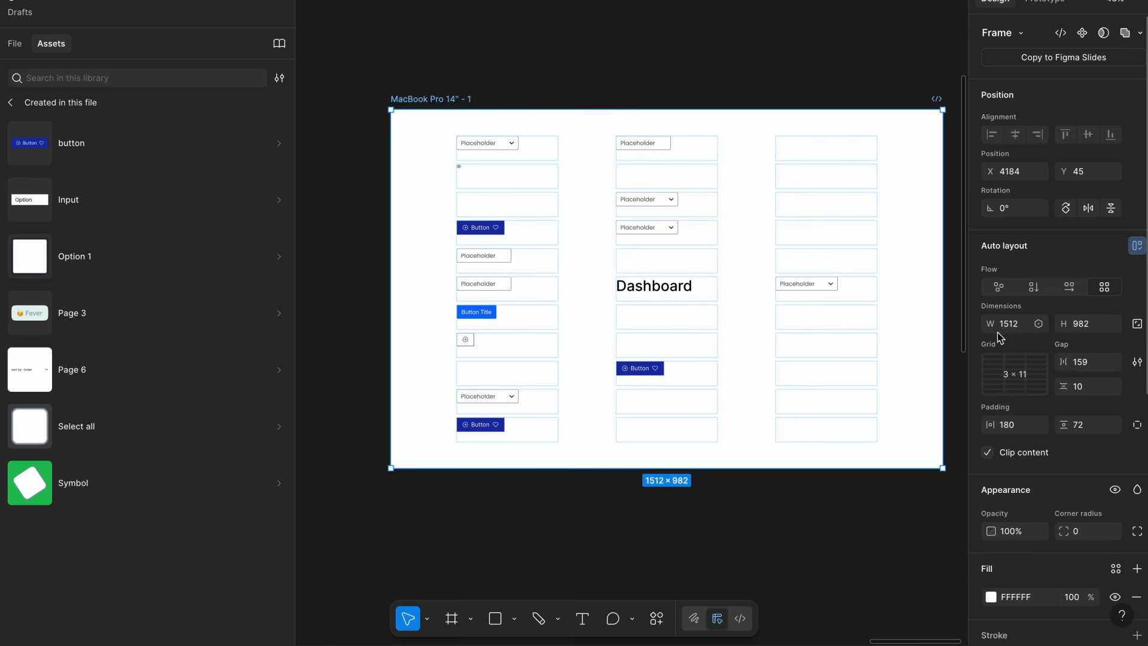
Set the horizontal gap between the grid's columns to 30.
{"action": "left_click", "coordinate": [1085, 364]}
{"action": "type", "text": "30"}
{"action": "key", "text": "Return"}
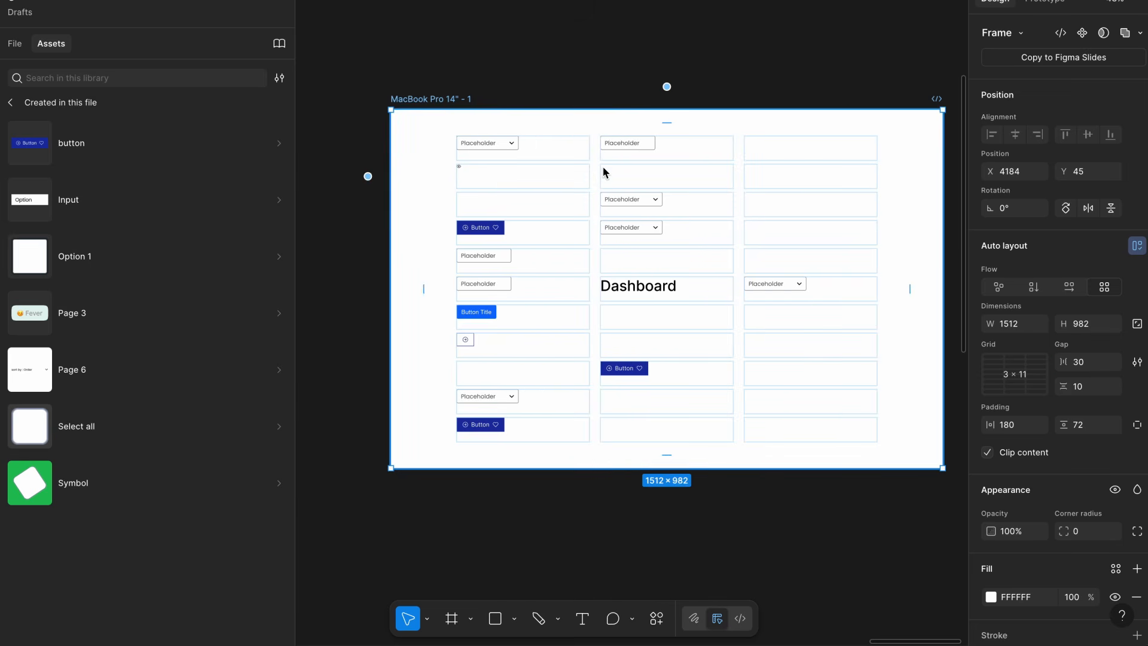
{"action": "scroll", "coordinate": [602, 166], "scroll_direction": "up", "scroll_amount": 5}
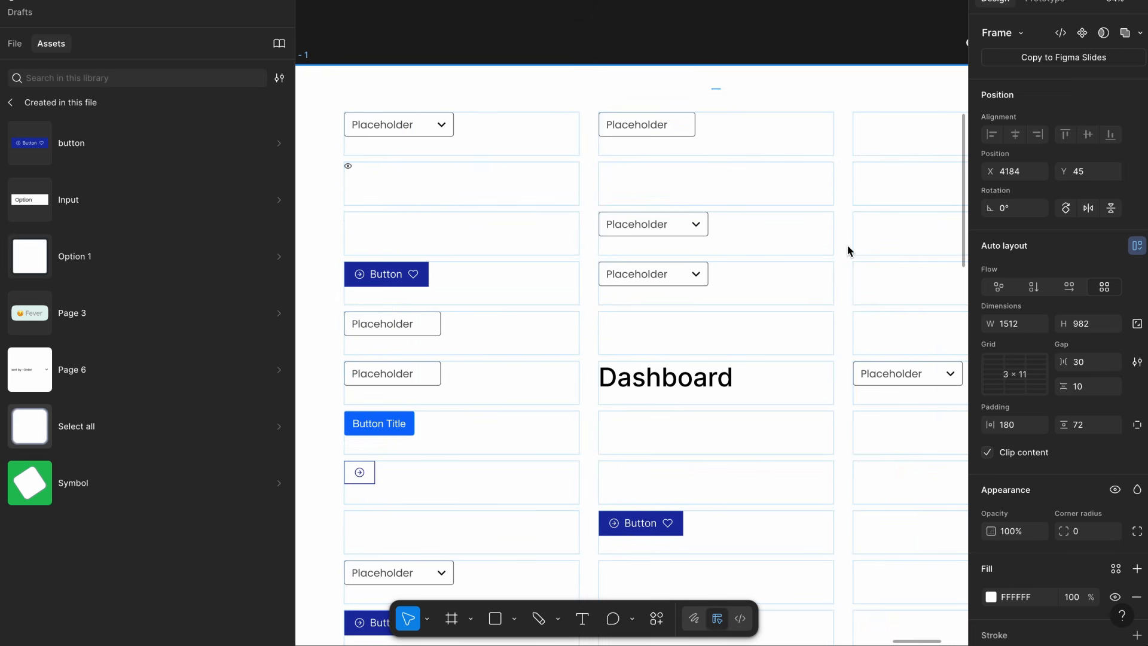
Set the vertical gap between the grid's rows to 24.
{"action": "left_click", "coordinate": [1087, 392]}
{"action": "type", "text": "24"}
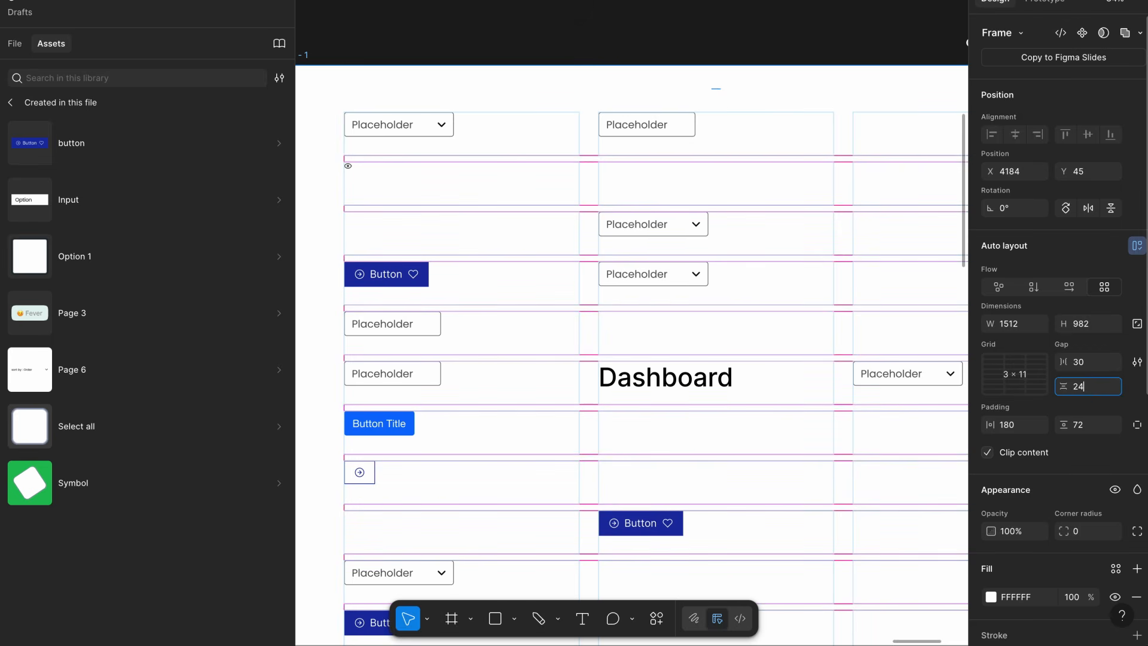
{"action": "key", "text": "Return"}
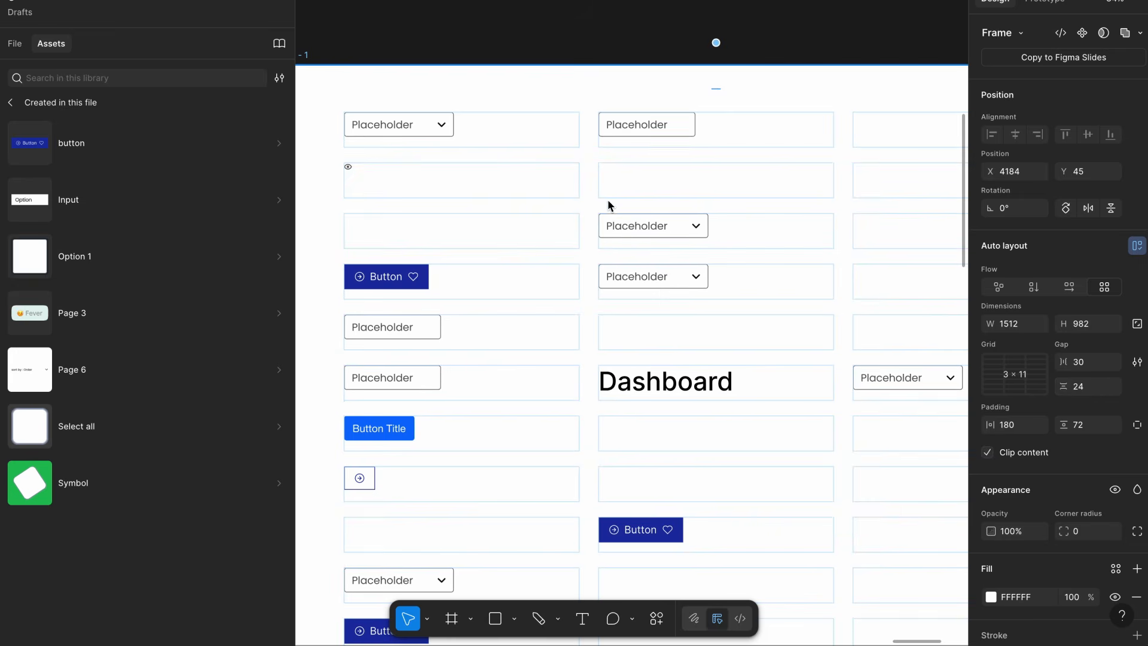
Try the grid at 7 × 11 and at 10 × 11 cells, undoing each change.
{"action": "scroll", "coordinate": [652, 204], "scroll_direction": "down", "scroll_amount": 3}
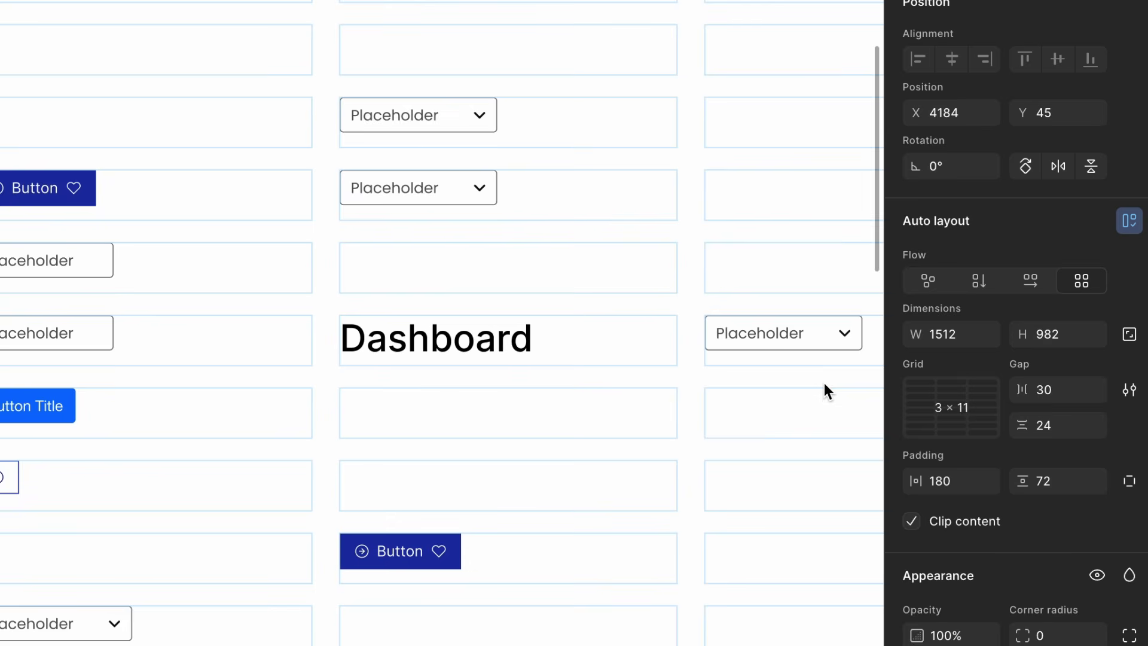
{"action": "scroll", "coordinate": [795, 354], "scroll_direction": "down", "scroll_amount": 2}
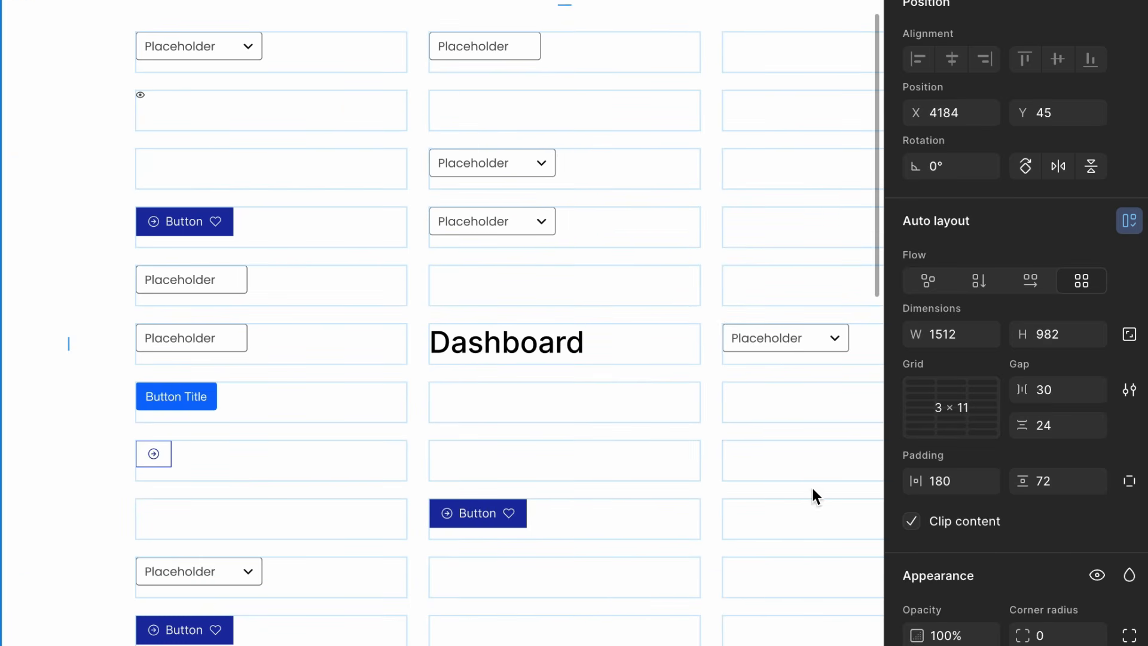
{"action": "left_click", "coordinate": [953, 413]}
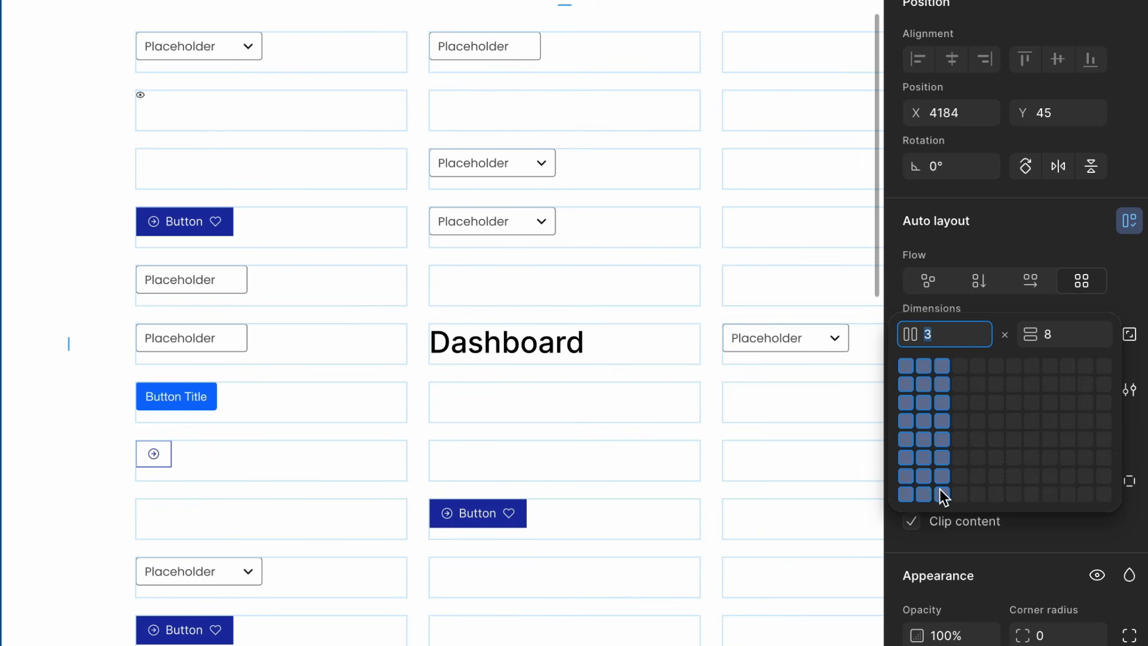
{"action": "left_click", "coordinate": [1016, 454]}
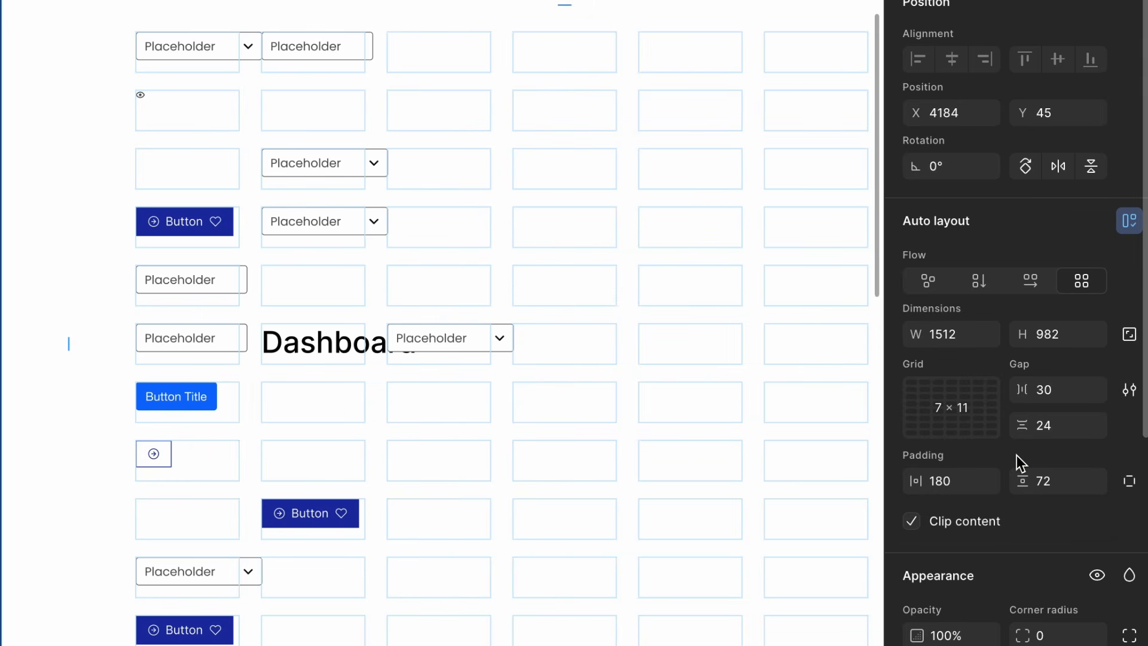
{"action": "key", "text": "ctrl+z"}
{"action": "left_click", "coordinate": [977, 418]}
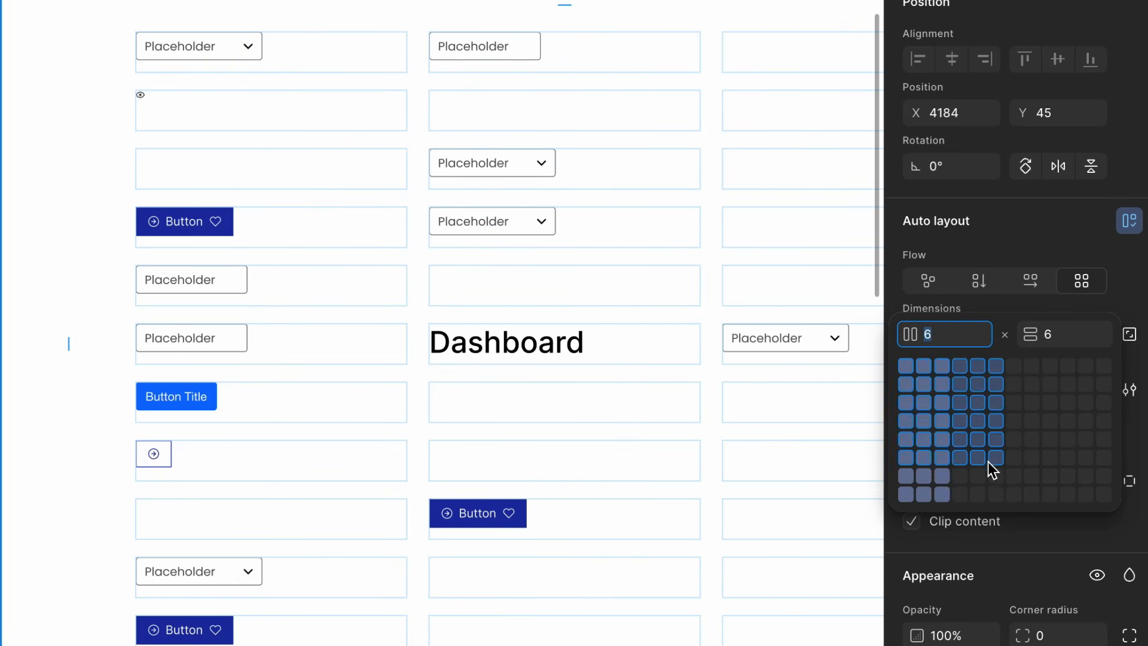
{"action": "left_click", "coordinate": [1067, 445]}
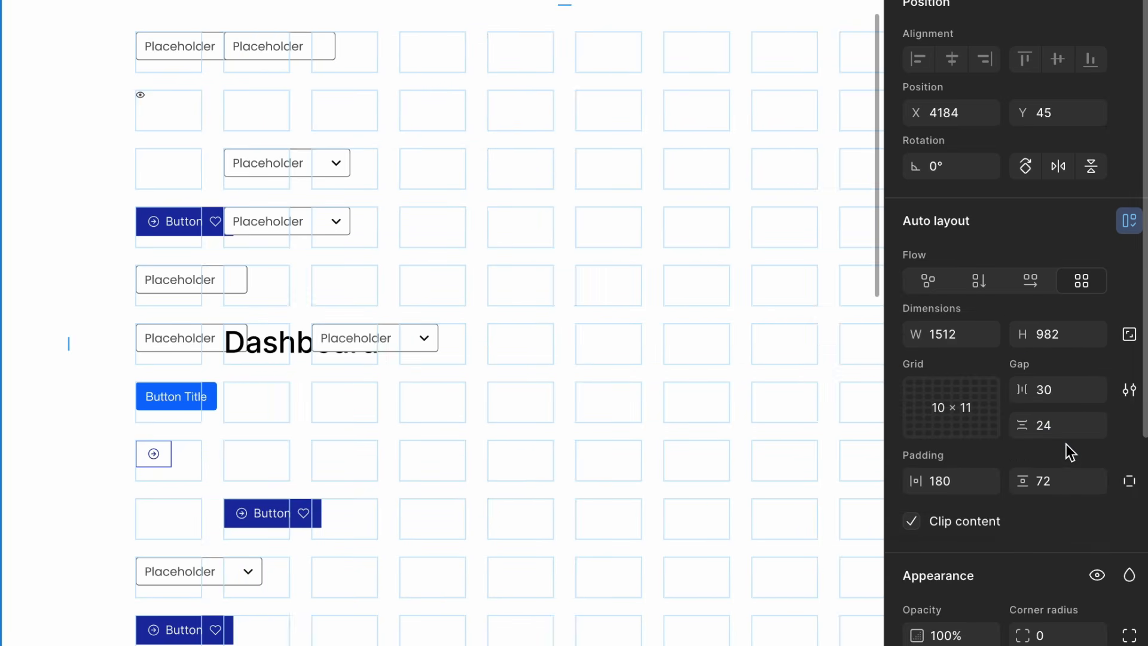
{"action": "key", "text": "ctrl+z"}
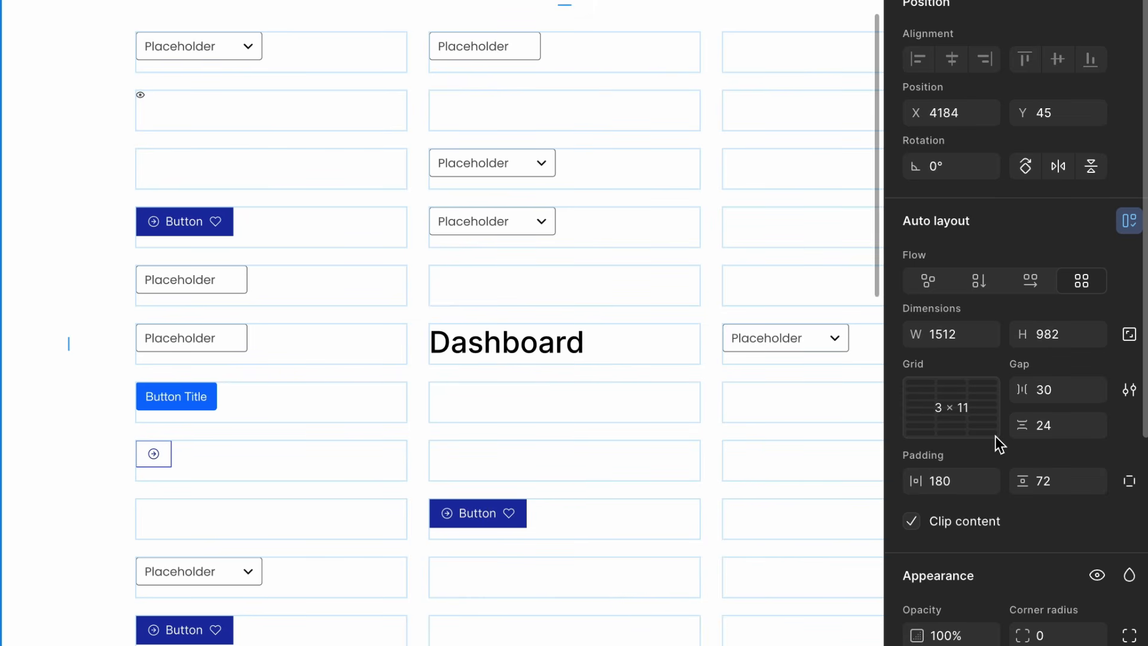
Try the grid with 4 columns and 11 rows, as well as with 9 columns and 14 rows.
{"action": "left_click", "coordinate": [921, 412]}
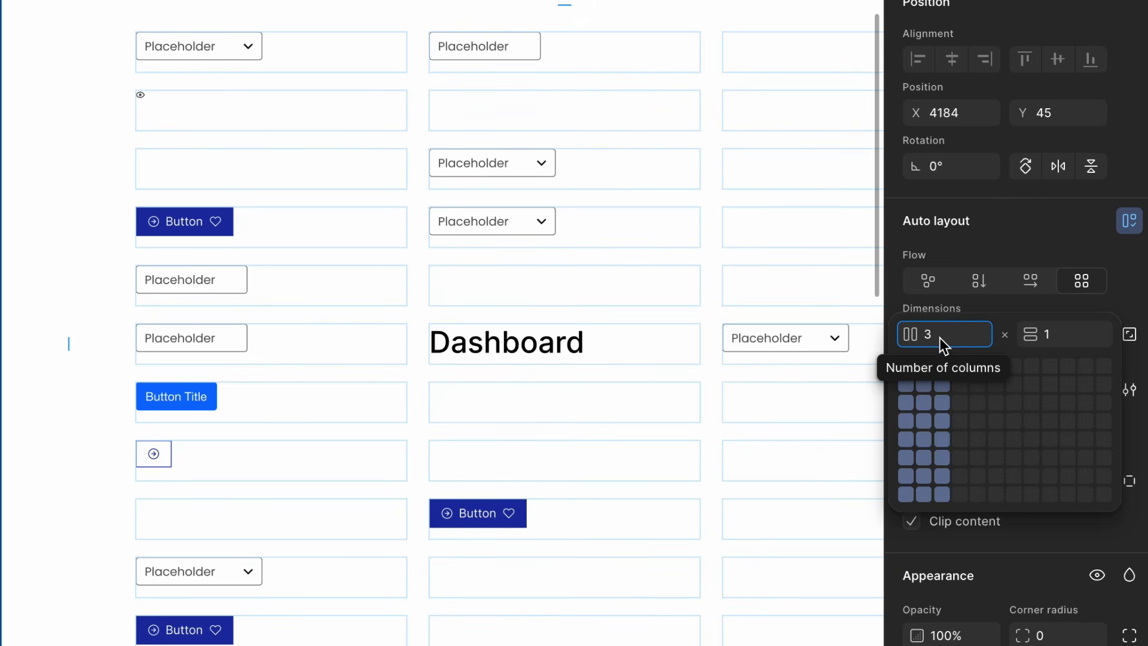
{"action": "type", "text": "4"}
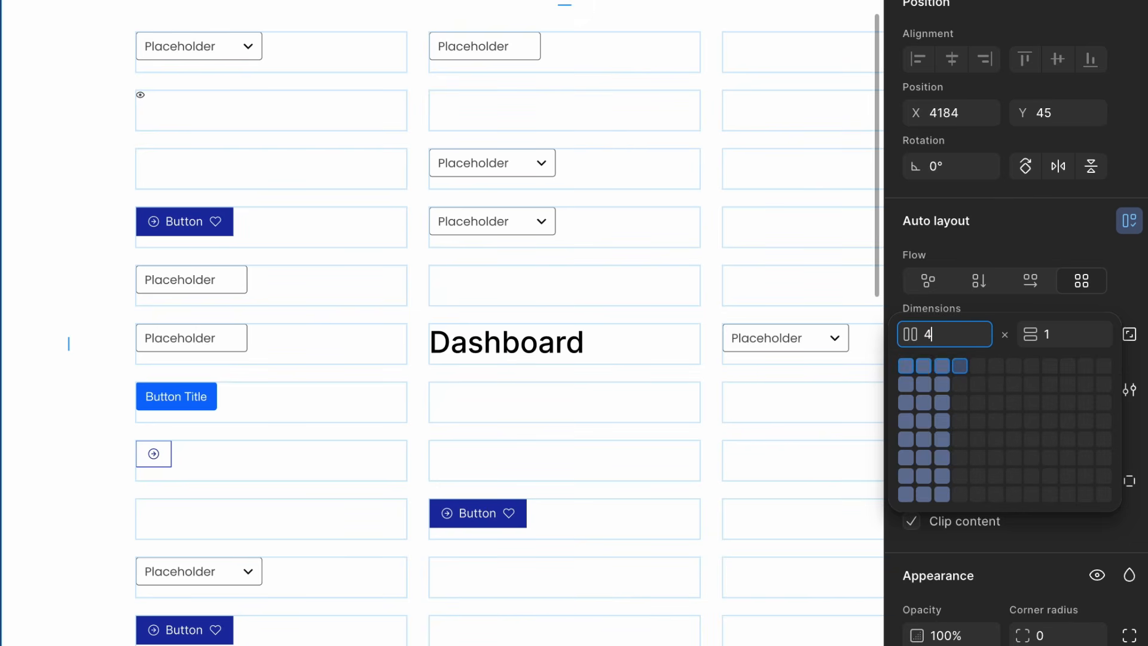
{"action": "key", "text": "Return"}
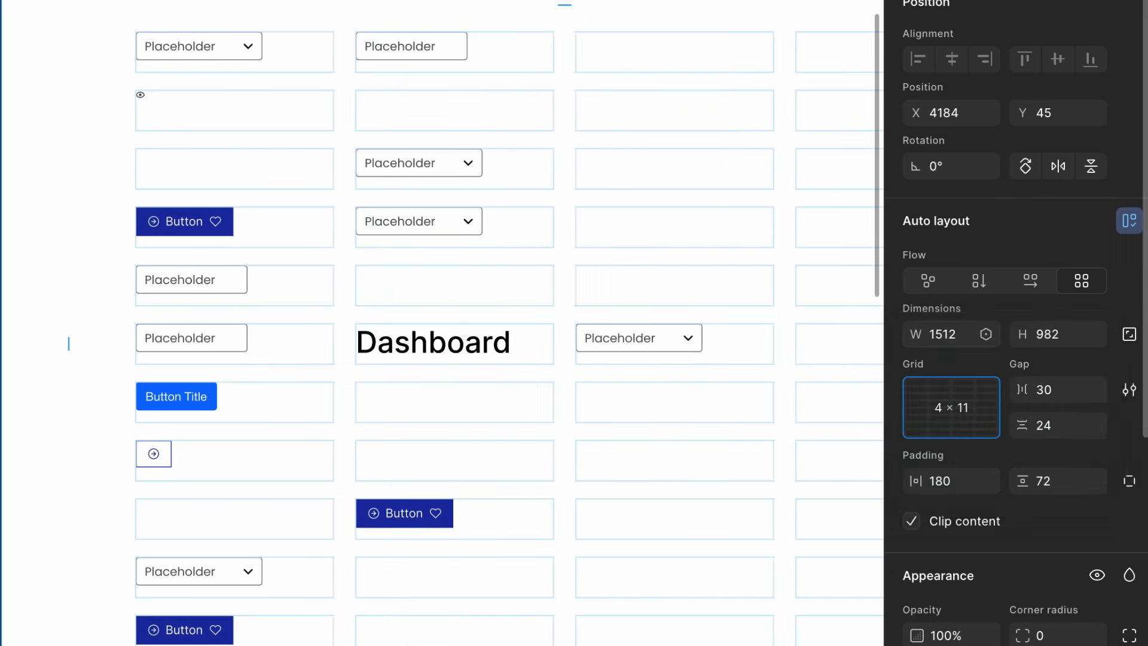
{"action": "left_click", "coordinate": [960, 390]}
{"action": "left_click", "coordinate": [1063, 332]}
{"action": "type", "text": "14"}
{"action": "key", "text": "Return"}
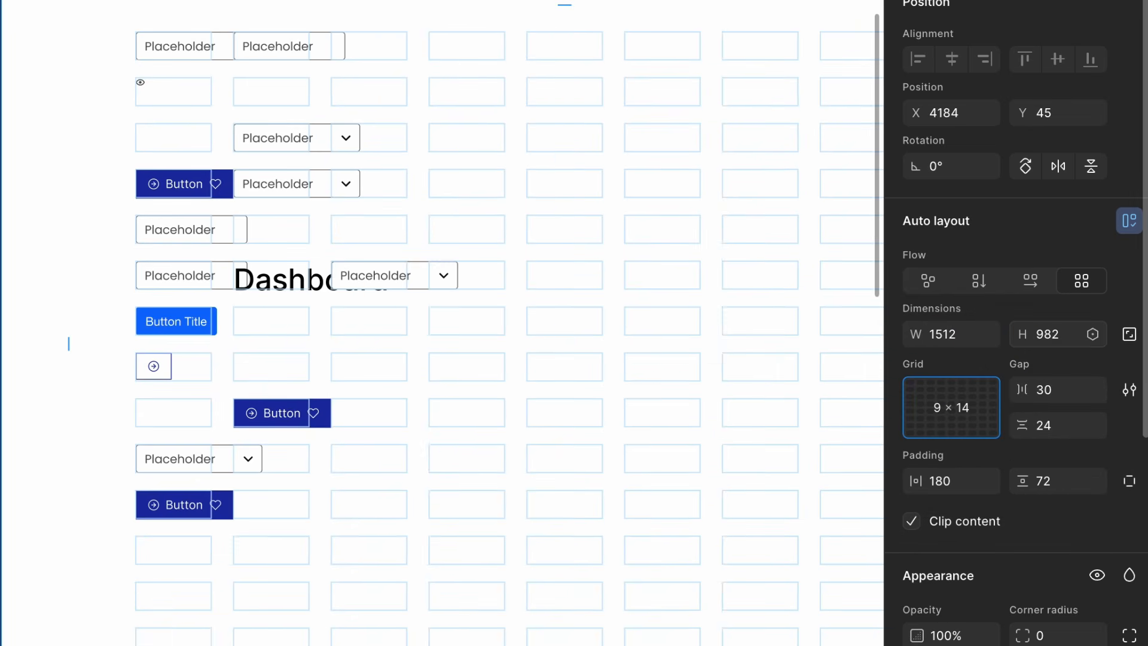
Set the grid to 3 columns and 11 rows.
{"action": "left_click", "coordinate": [976, 418]}
{"action": "left_click", "coordinate": [1068, 336]}
{"action": "type", "text": "11"}
{"action": "left_click", "coordinate": [941, 341]}
{"action": "type", "text": "3"}
{"action": "key", "text": "Return"}
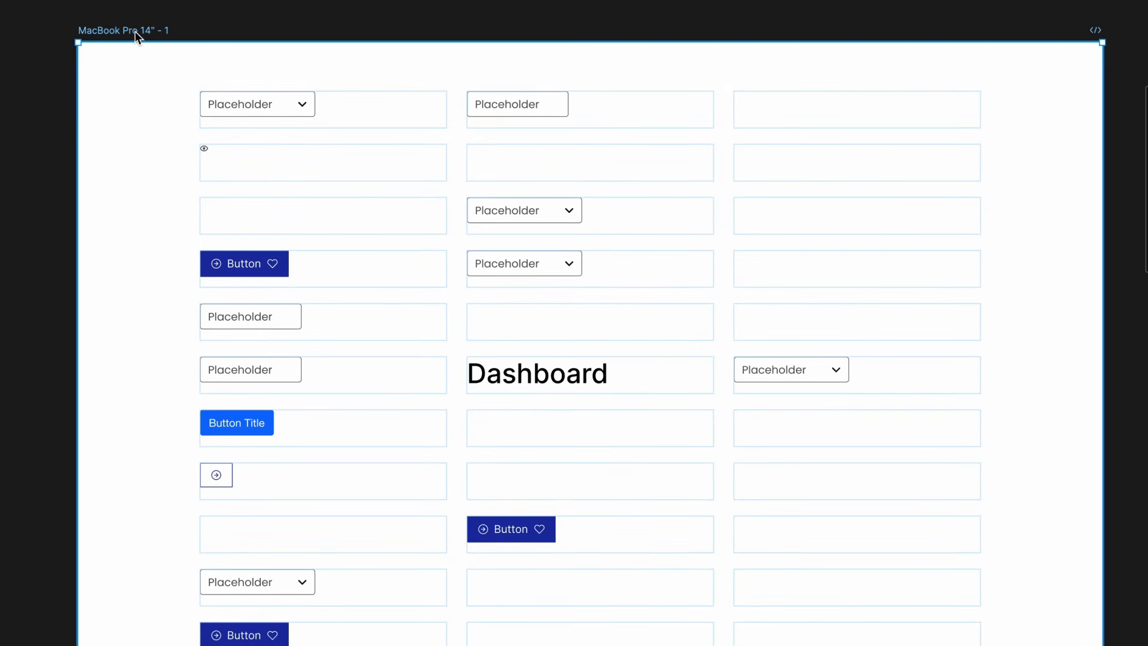
Set the height of the grid's fourth row to 100, enlarge it freehand to 113, and deselect the row.
{"action": "scroll", "coordinate": [354, 174], "scroll_direction": "down", "scroll_amount": 2}
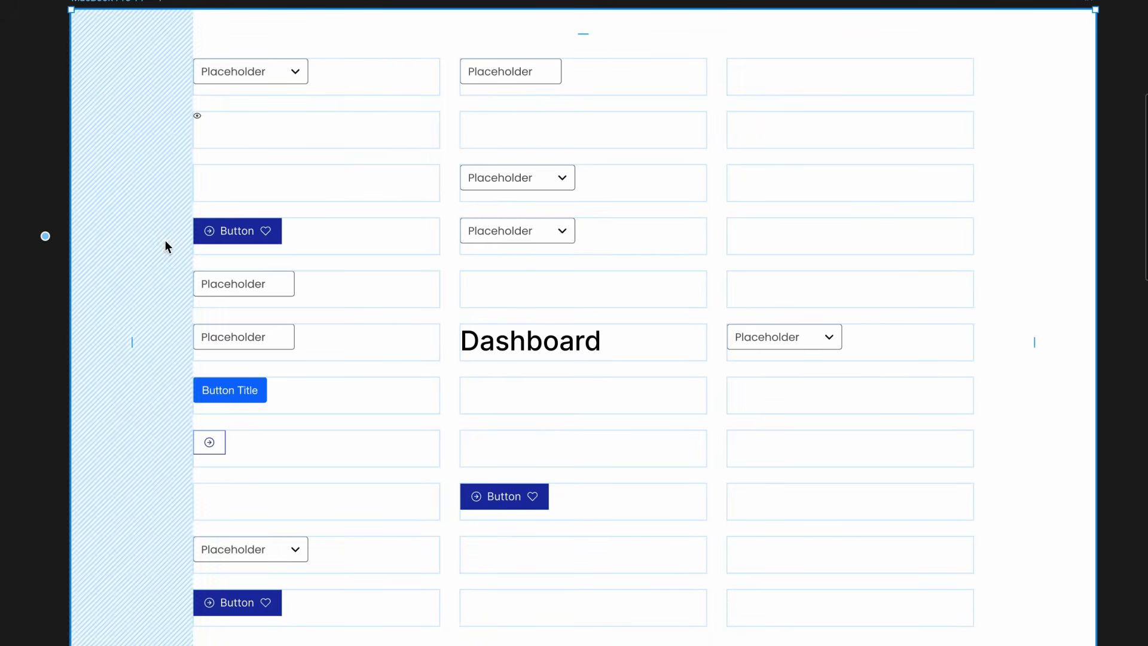
{"action": "left_click", "coordinate": [46, 239]}
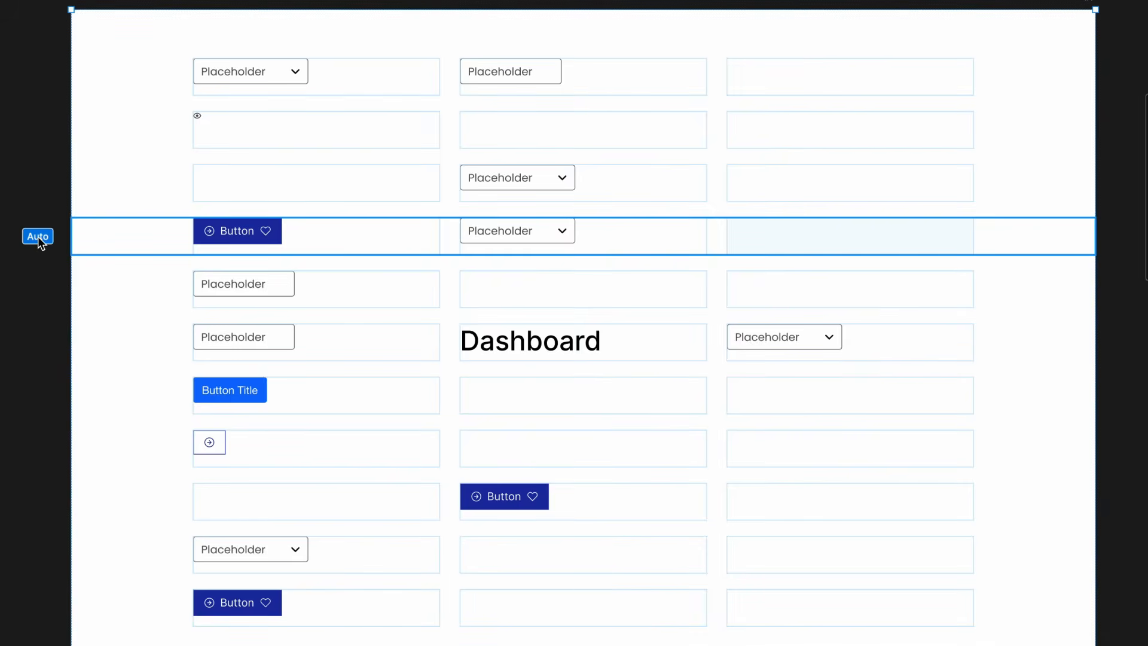
{"action": "type", "text": "100"}
{"action": "key", "text": "Return"}
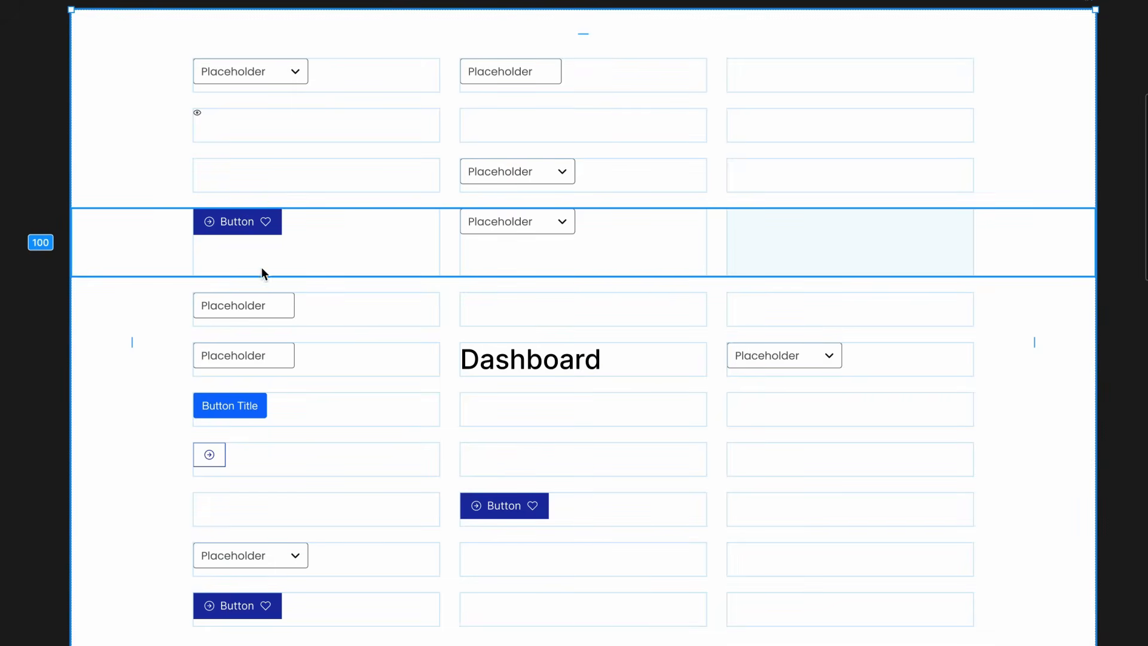
{"action": "scroll", "coordinate": [331, 260], "scroll_direction": "down", "scroll_amount": 2}
{"action": "mouse_move", "coordinate": [231, 255]}
{"action": "left_mouse_down"}
{"action": "mouse_move", "coordinate": [228, 234]}
{"action": "mouse_move", "coordinate": [260, 386]}
{"action": "mouse_move", "coordinate": [279, 275]}
{"action": "mouse_move", "coordinate": [285, 314]}
{"action": "mouse_move", "coordinate": [302, 235]}
{"action": "mouse_move", "coordinate": [307, 287]}
{"action": "mouse_move", "coordinate": [310, 259]}
{"action": "left_mouse_up"}
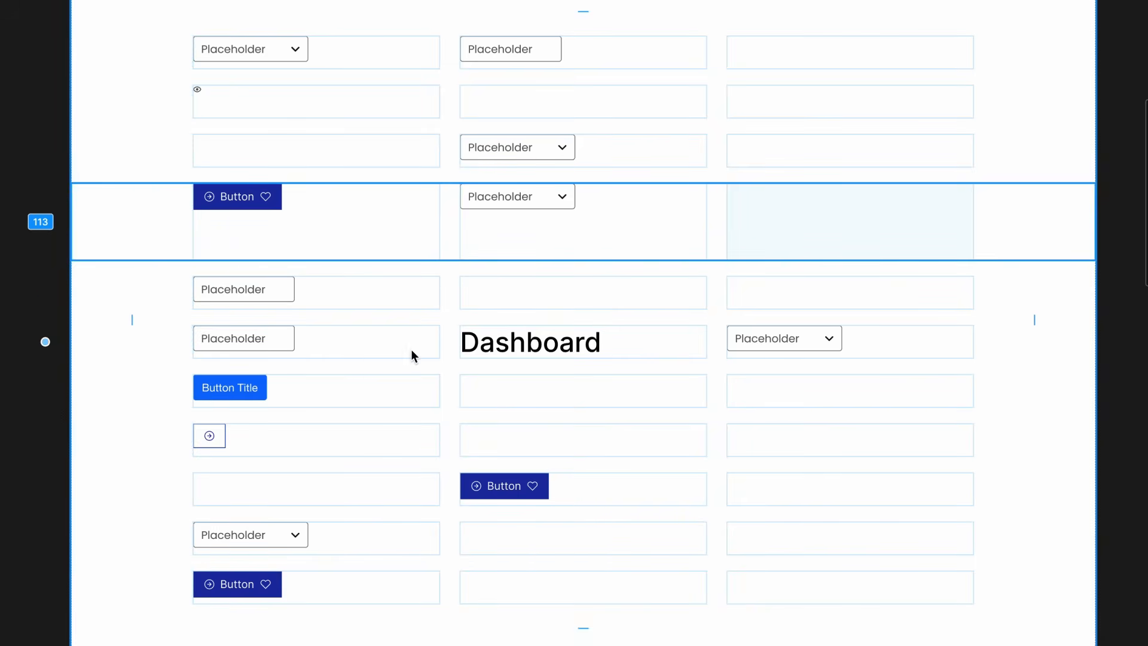
{"action": "key", "text": "Escape"}
{"action": "scroll", "coordinate": [574, 323], "scroll_direction": "down", "scroll_amount": 3}
{"action": "scroll", "coordinate": [574, 323], "scroll_direction": "up", "scroll_amount": 3}
{"action": "key", "text": "Escape"}
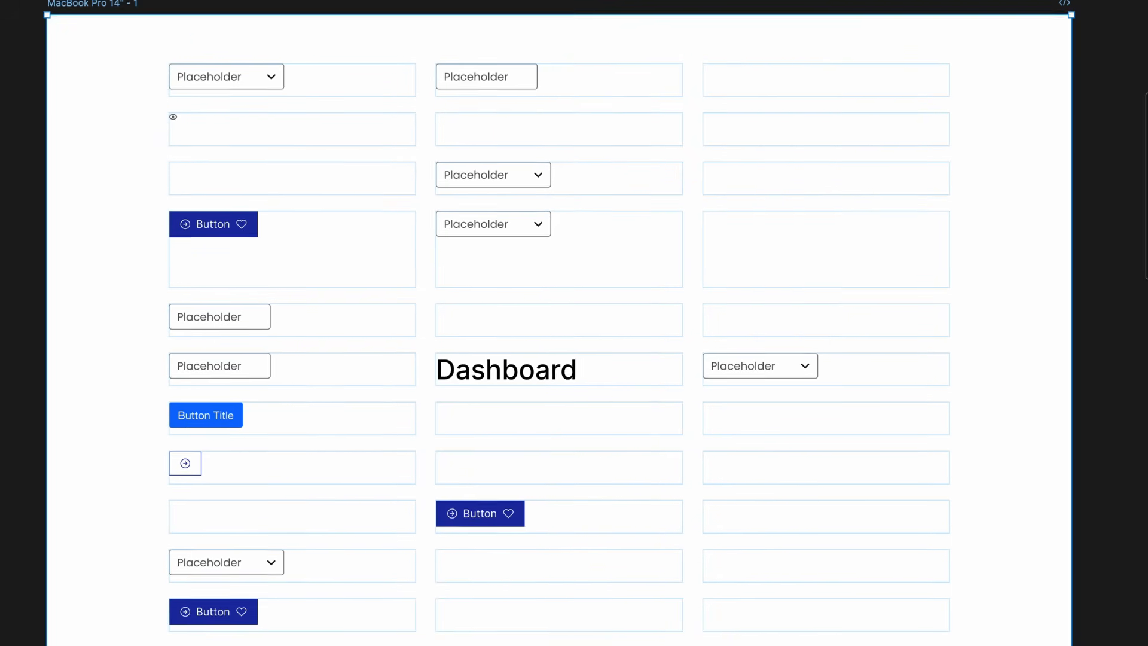
Set the width of the frame's first grid column to 500 and narrow it freehand to 374.
{"action": "left_click", "coordinate": [123, 8]}
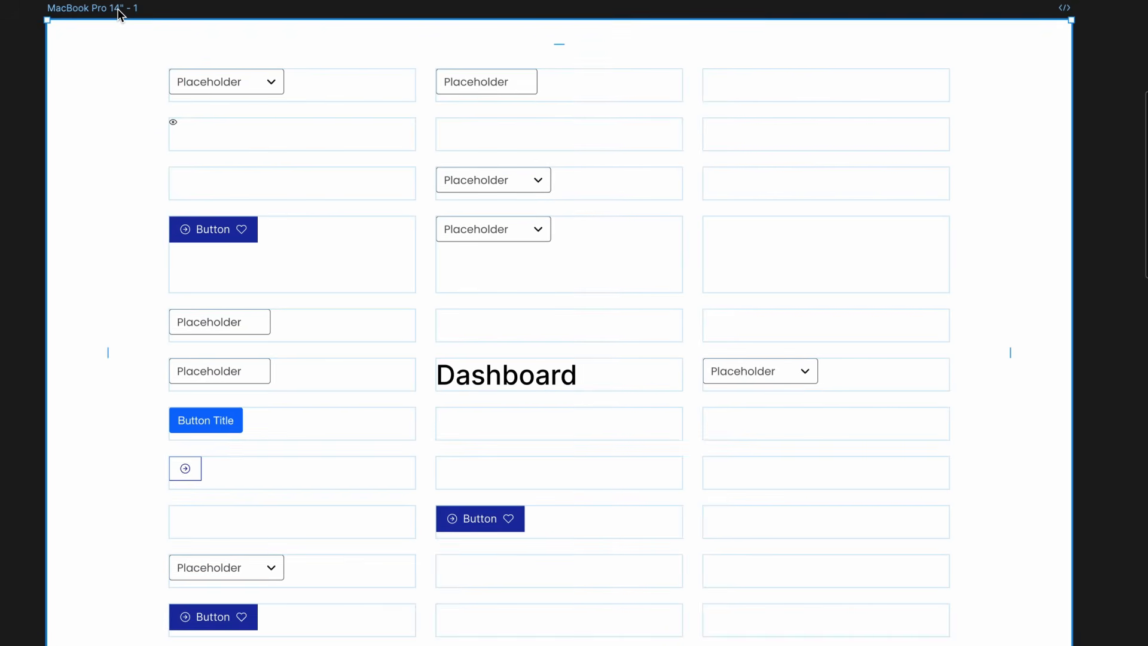
{"action": "scroll", "coordinate": [299, 181], "scroll_direction": "up", "scroll_amount": 3}
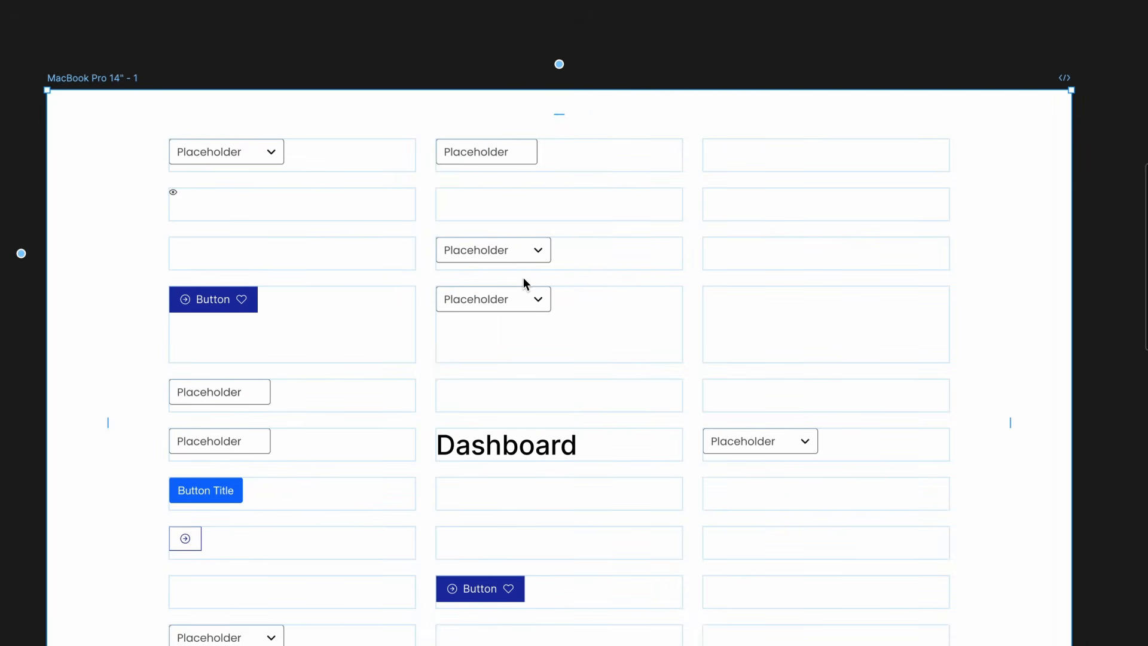
{"action": "mouse_move", "coordinate": [293, 65]}
{"action": "left_click", "coordinate": [292, 65]}
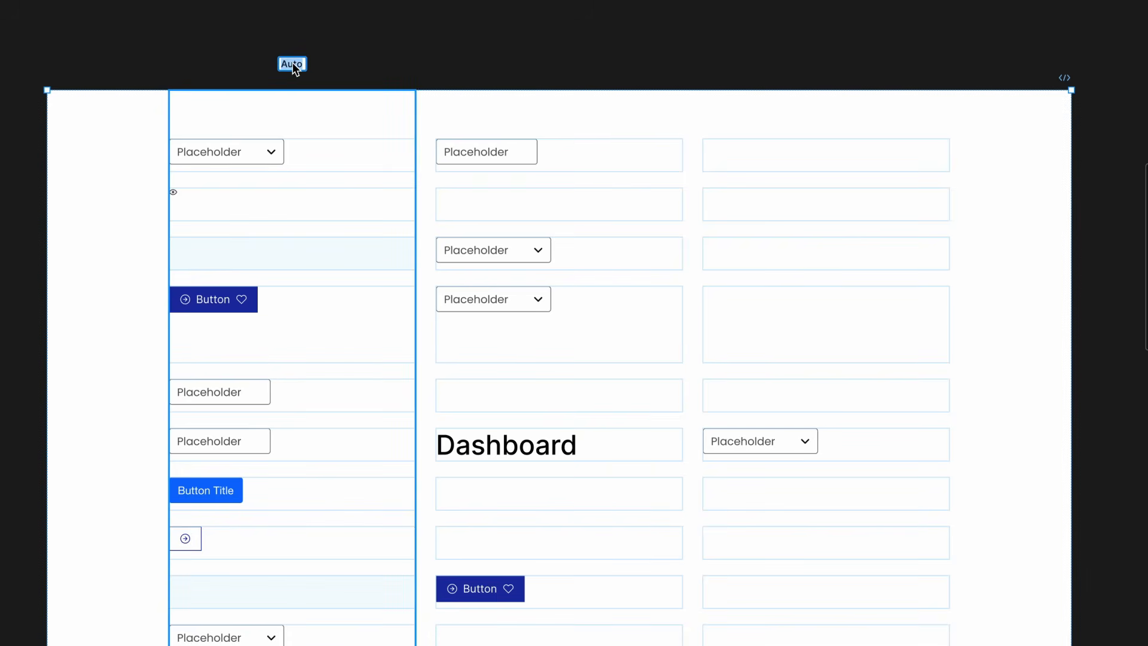
{"action": "type", "text": "500"}
{"action": "key", "text": "Return"}
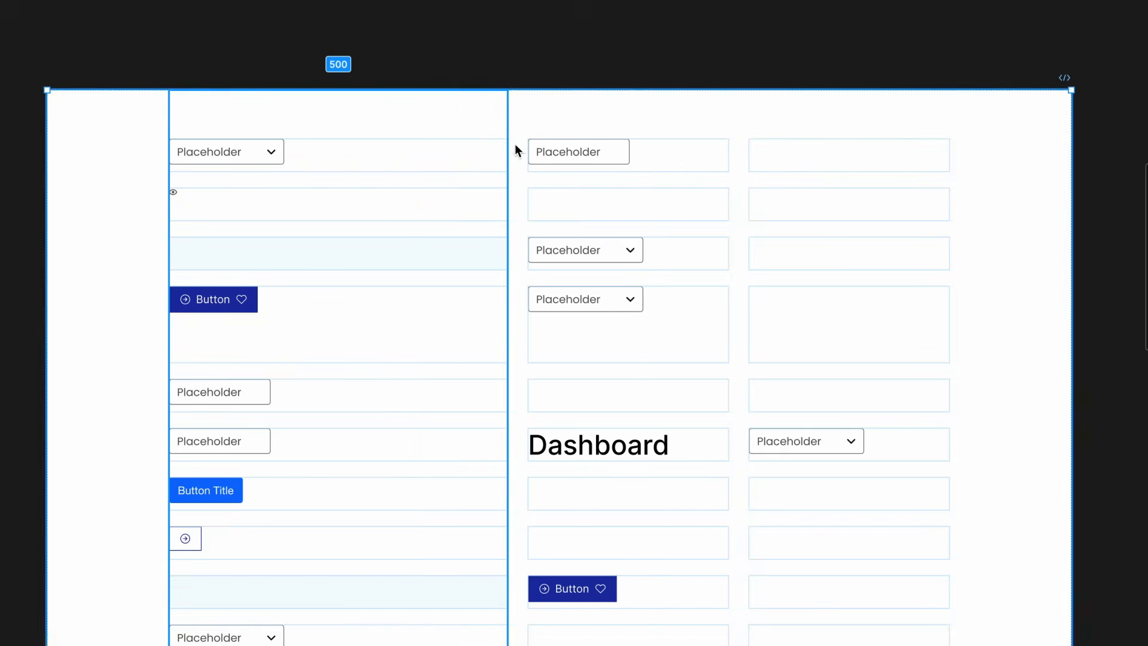
{"action": "mouse_move", "coordinate": [507, 132]}
{"action": "left_mouse_down"}
{"action": "mouse_move", "coordinate": [382, 136]}
{"action": "mouse_move", "coordinate": [455, 123]}
{"action": "mouse_move", "coordinate": [422, 123]}
{"action": "left_mouse_up"}
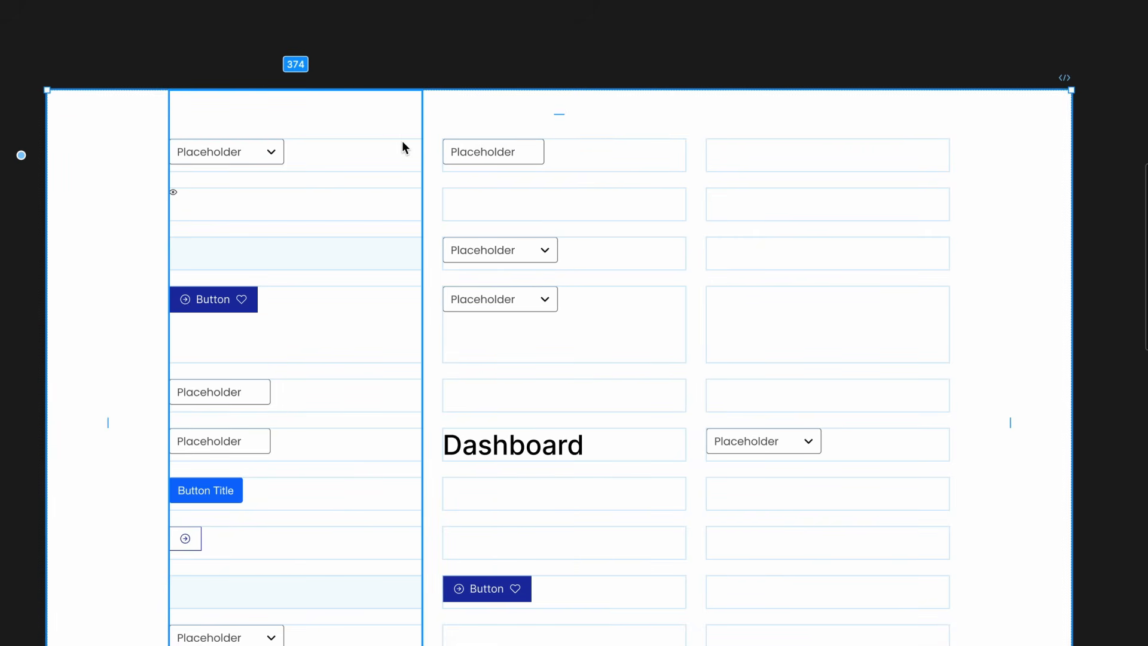
Reset the first column's width and the fourth row's height to Auto.
{"action": "left_click", "coordinate": [299, 63]}
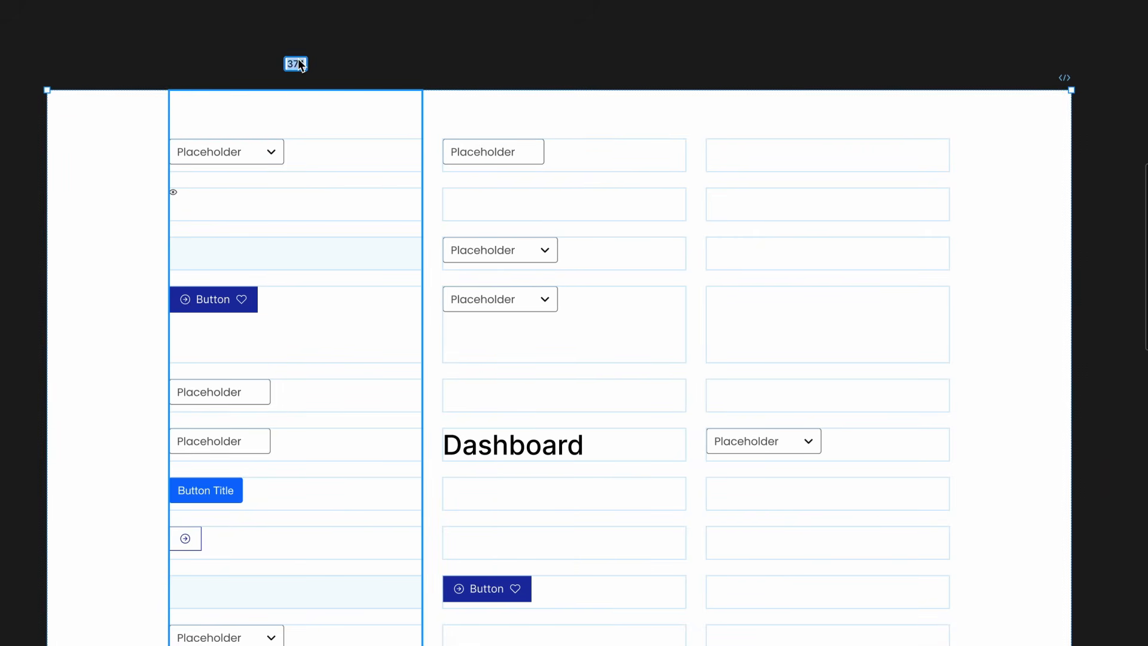
{"action": "type", "text": "auto"}
{"action": "key", "text": "Return"}
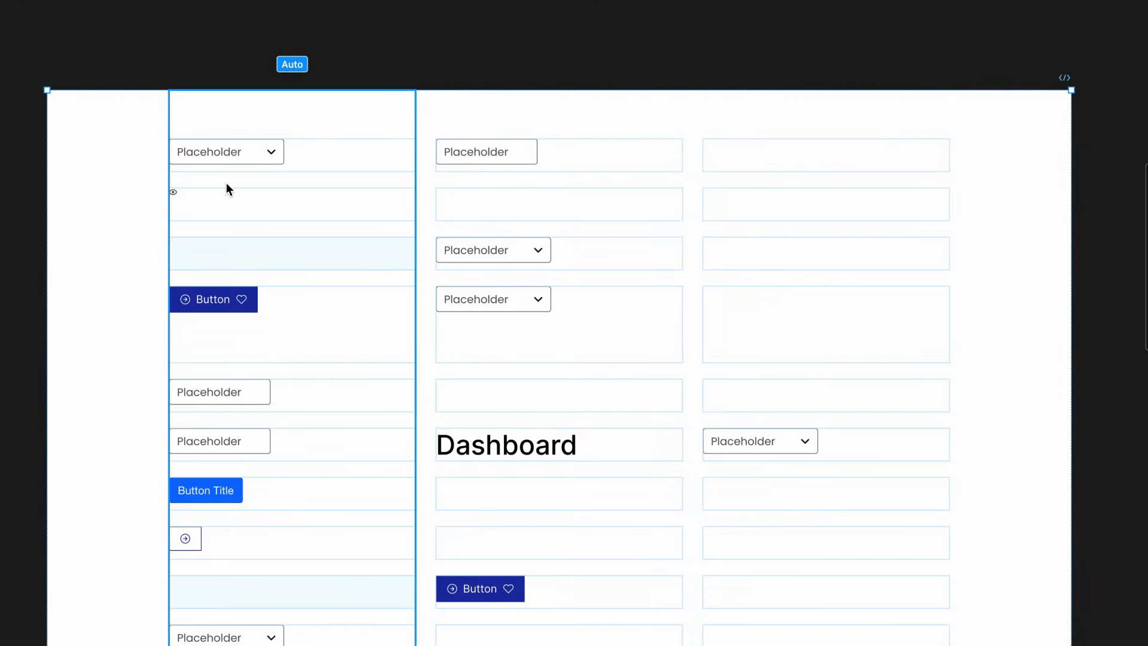
{"action": "left_click", "coordinate": [16, 323]}
{"action": "left_click", "coordinate": [16, 324]}
{"action": "type", "text": "Auto"}
{"action": "key", "text": "Return"}
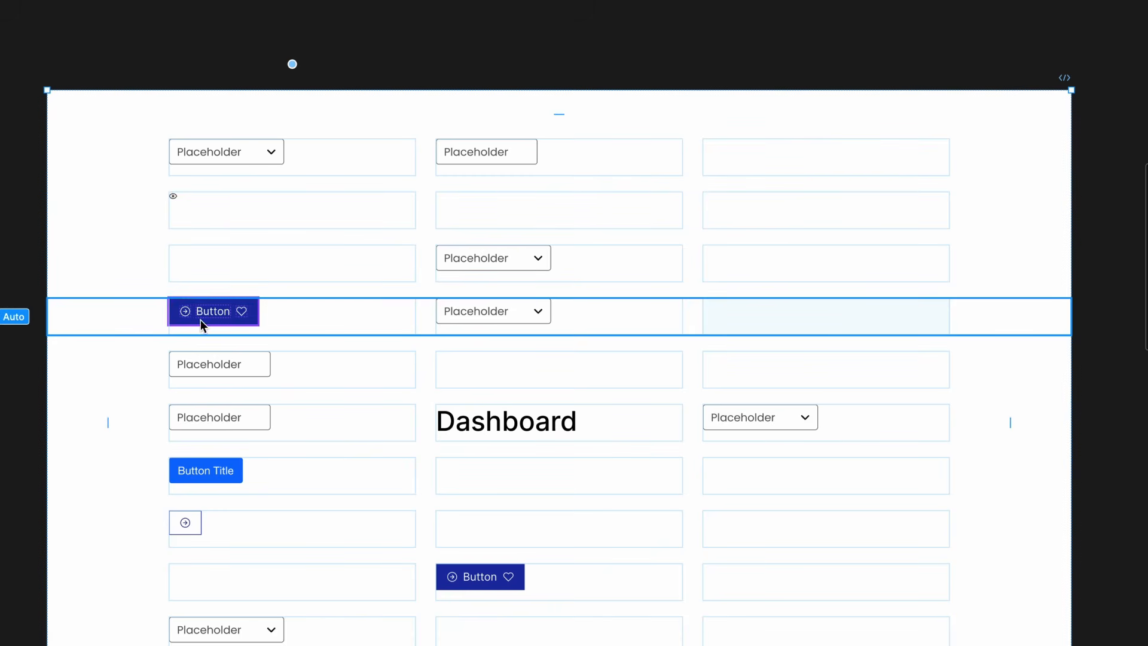
{"action": "left_click_drag", "start_coordinate": [1072, 358], "coordinate": [848, 315]}
{"action": "key", "text": "ctrl+z"}
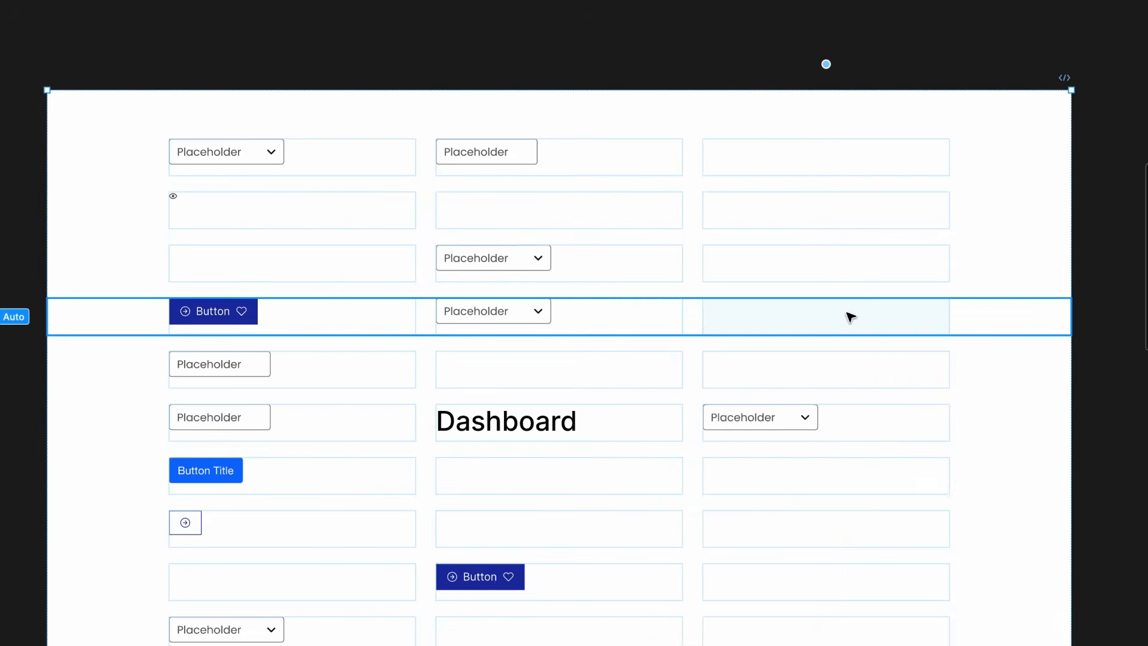
Set the width of the grid's first column to 500.
{"action": "left_click", "coordinate": [294, 64]}
{"action": "left_click", "coordinate": [298, 65]}
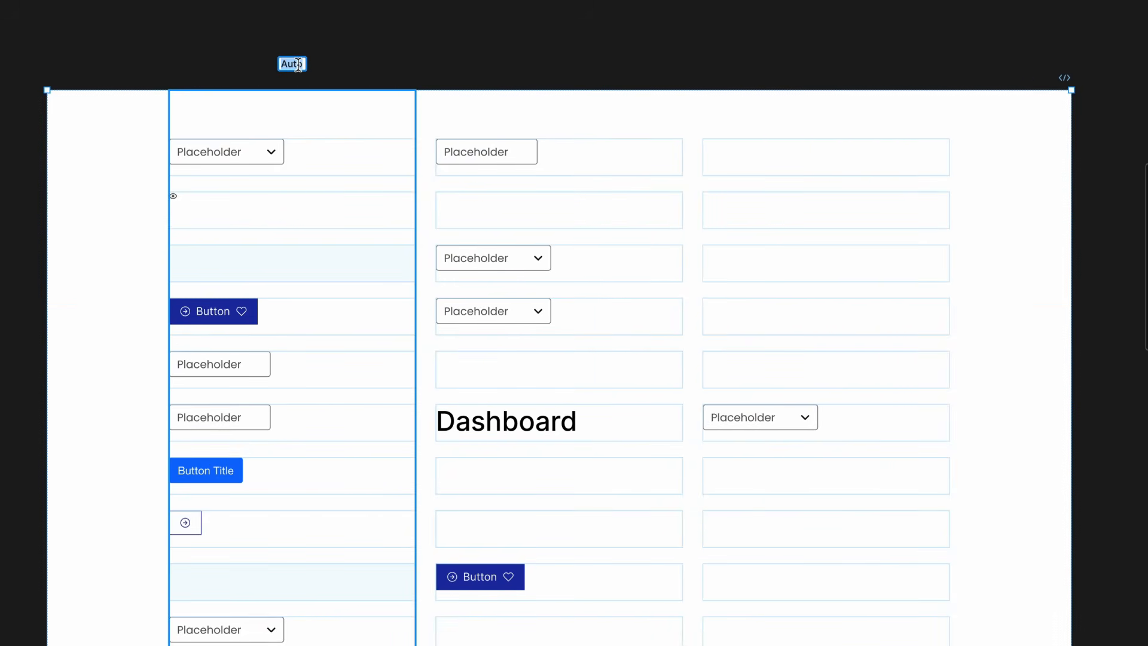
{"action": "type", "text": "500"}
{"action": "key", "text": "Return"}
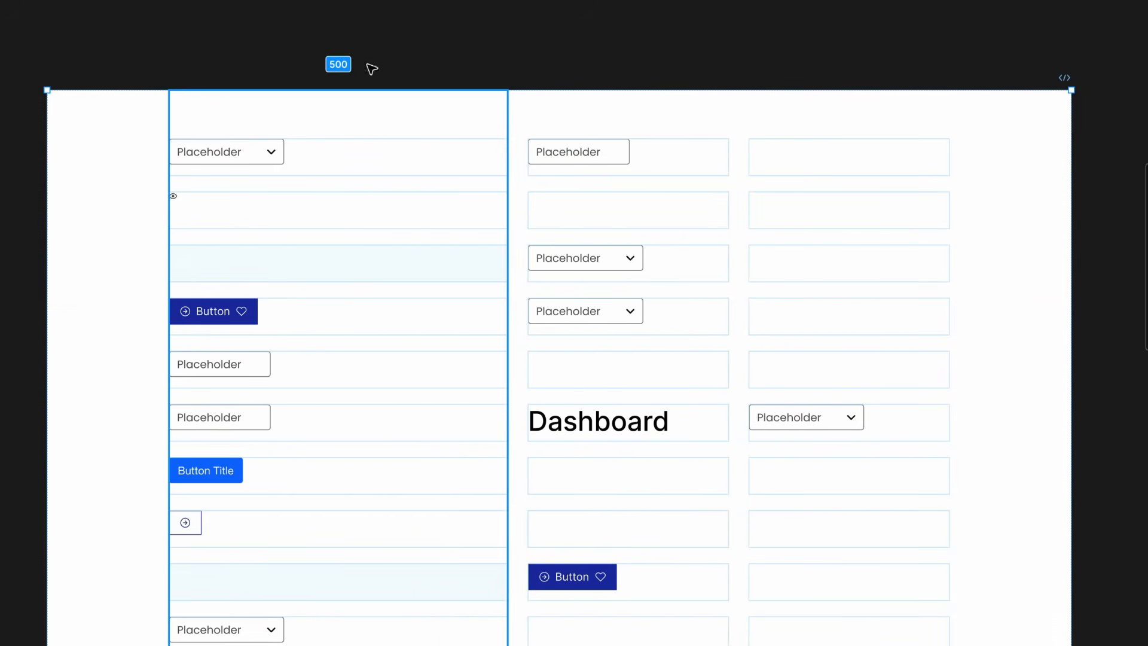
{"action": "left_click", "coordinate": [131, 78]}
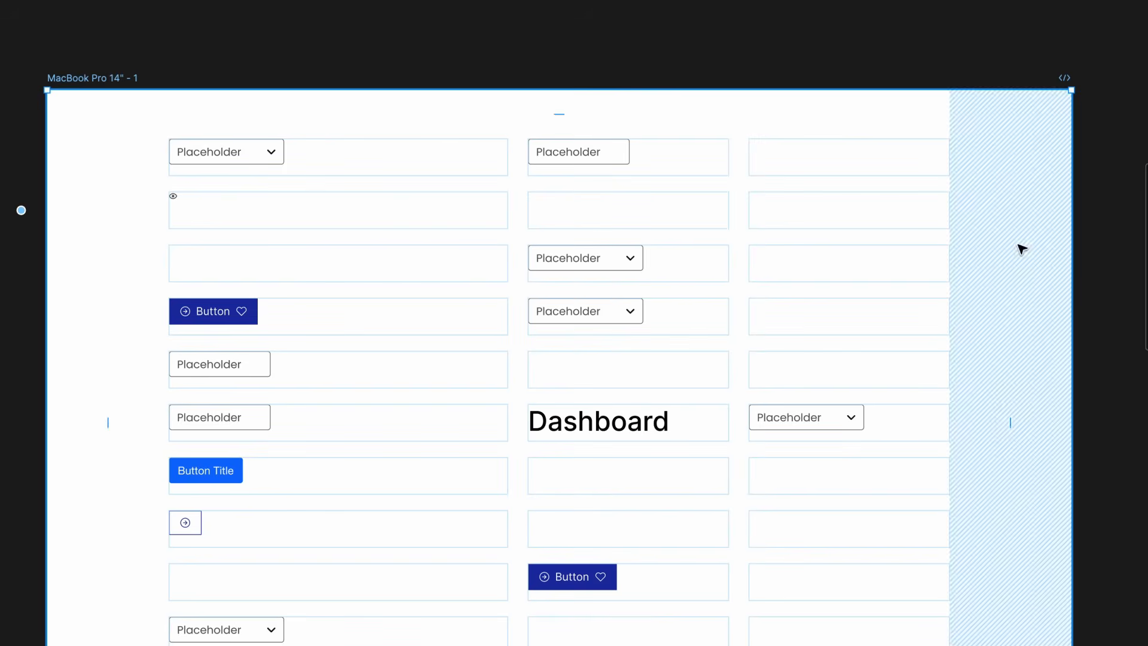
{"action": "mouse_move", "coordinate": [1070, 313]}
{"action": "left_mouse_down"}
{"action": "mouse_move", "coordinate": [873, 322]}
{"action": "mouse_move", "coordinate": [1050, 299]}
{"action": "mouse_move", "coordinate": [889, 325]}
{"action": "mouse_move", "coordinate": [1004, 281]}
{"action": "mouse_move", "coordinate": [915, 290]}
{"action": "mouse_move", "coordinate": [1004, 261]}
{"action": "mouse_move", "coordinate": [1071, 263]}
{"action": "left_mouse_up"}
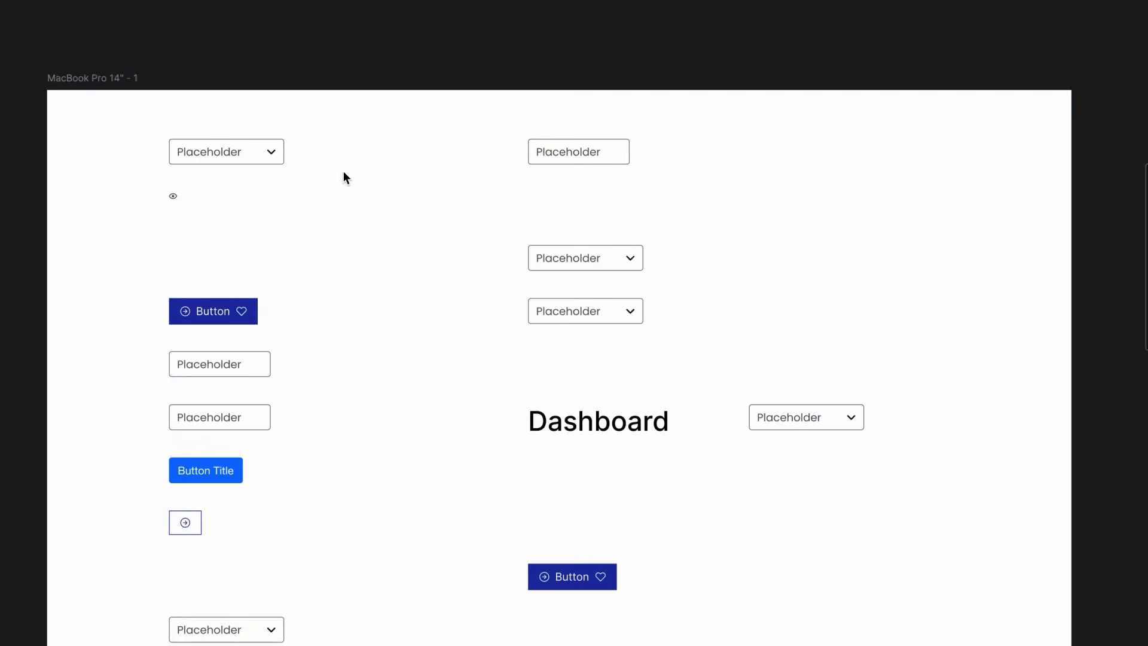
{"action": "left_click", "coordinate": [133, 79]}
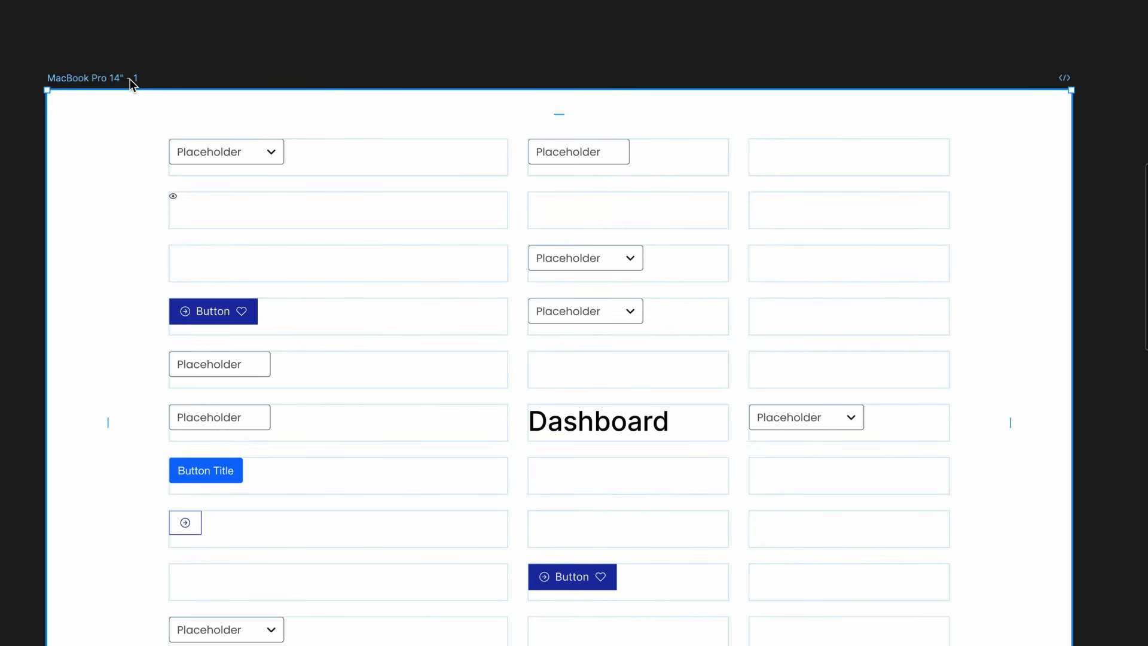
{"action": "left_click", "coordinate": [1088, 285]}
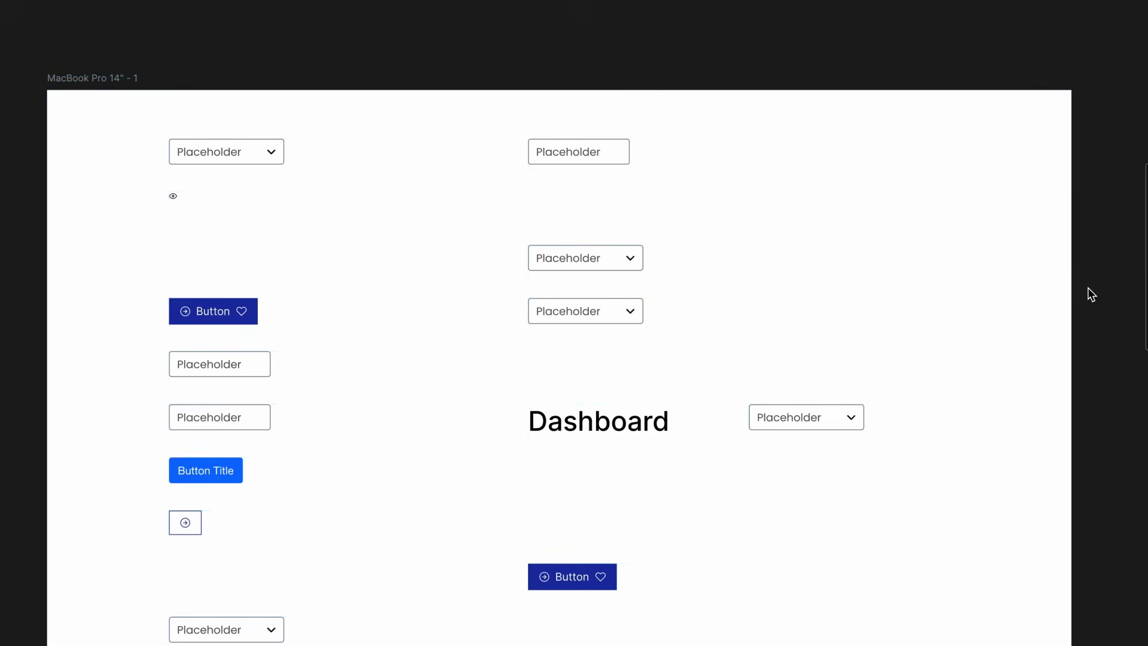
Move the third column's dropdown down one cell to row 7, and the second column's button to the fourth row of column 3.
{"action": "left_click", "coordinate": [787, 415]}
{"action": "left_click_drag", "start_coordinate": [786, 417], "coordinate": [806, 472]}
{"action": "left_click_drag", "start_coordinate": [564, 589], "coordinate": [818, 336]}
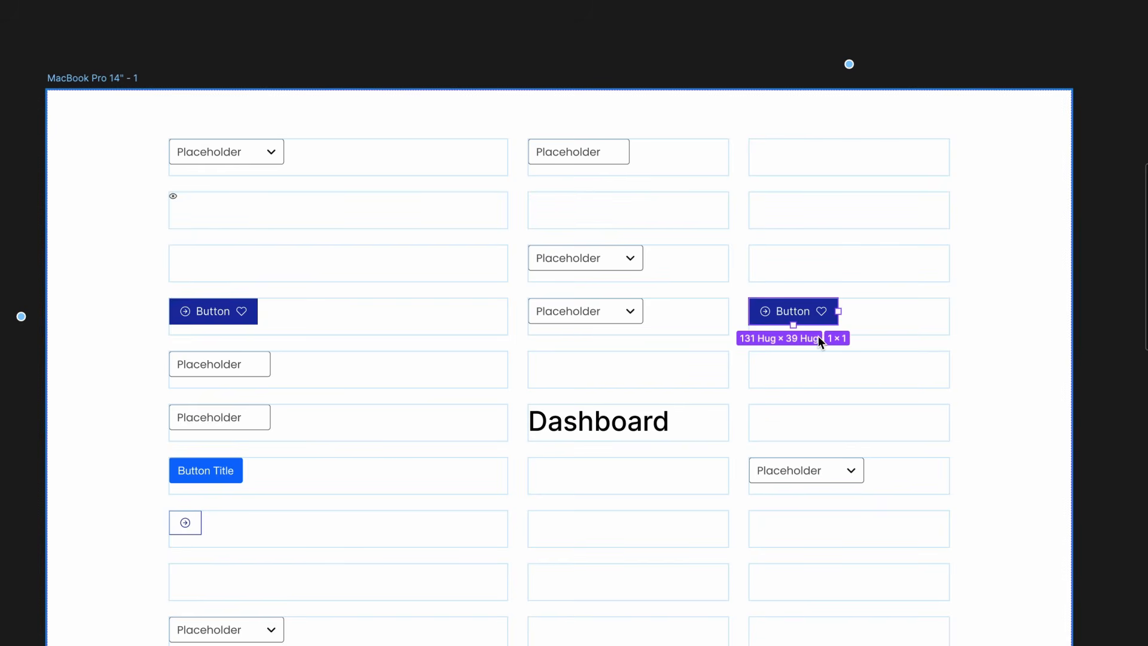
Move the Dashboard text into the first row of the grid's first column.
{"action": "left_click", "coordinate": [662, 434]}
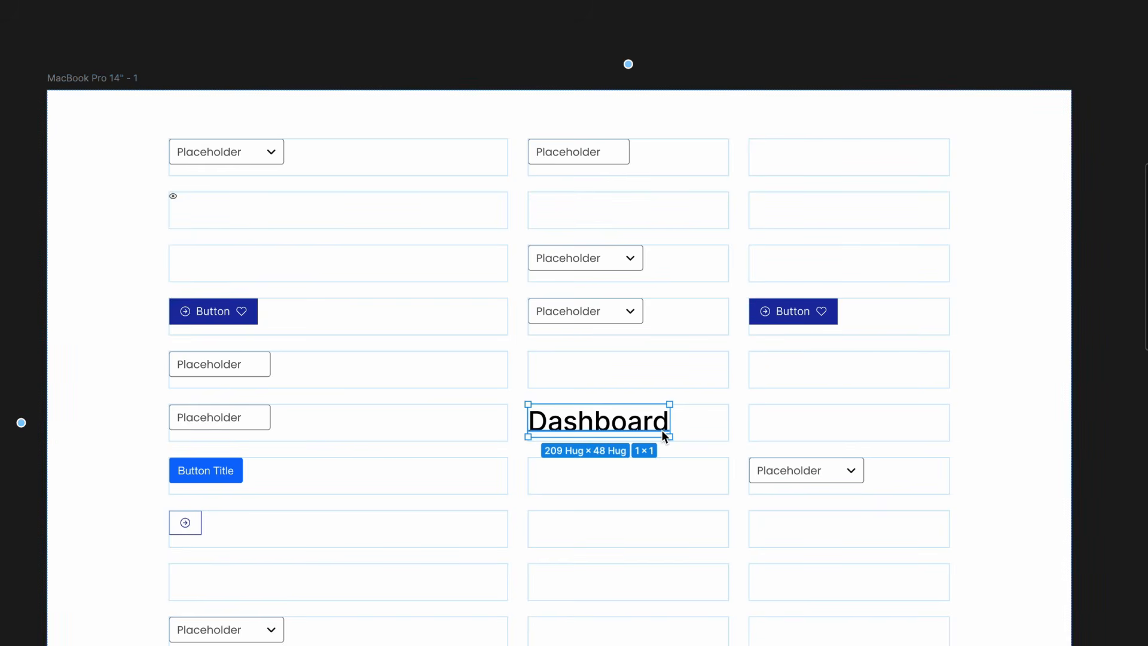
{"action": "left_click", "coordinate": [214, 405]}
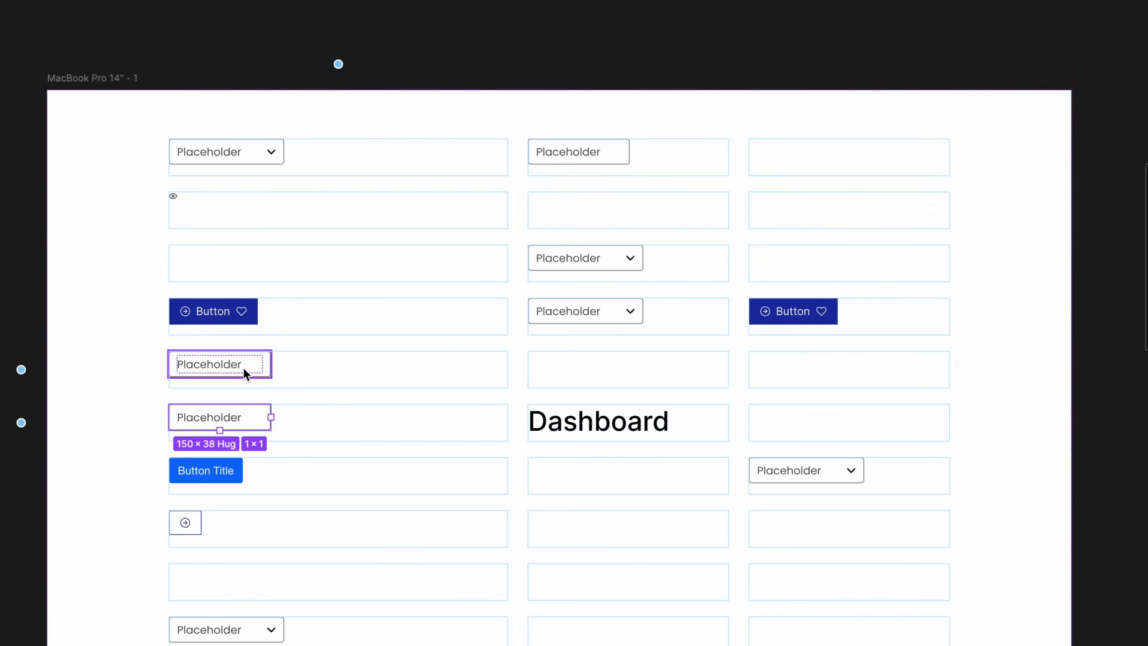
{"action": "left_click", "coordinate": [632, 424]}
{"action": "left_click_drag", "start_coordinate": [632, 425], "coordinate": [303, 160]}
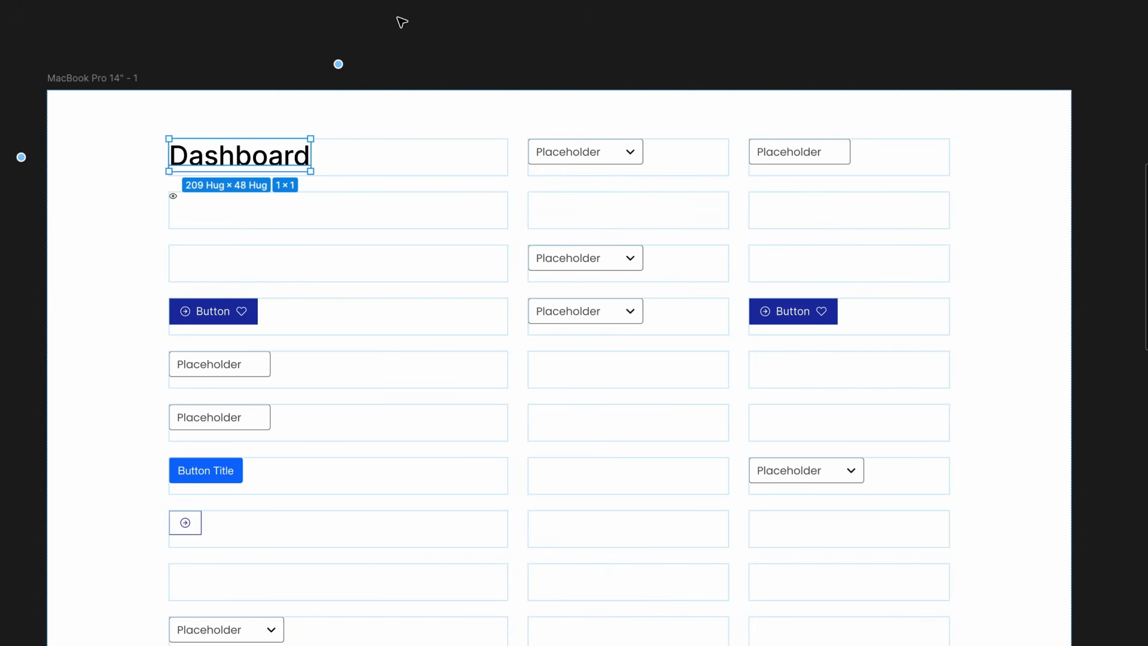
Try moving the Dashboard text to row 7 of column 2 and narrowing the frame freehand, and undo these changes.
{"action": "left_click_drag", "start_coordinate": [277, 160], "coordinate": [604, 472]}
{"action": "left_click", "coordinate": [90, 91]}
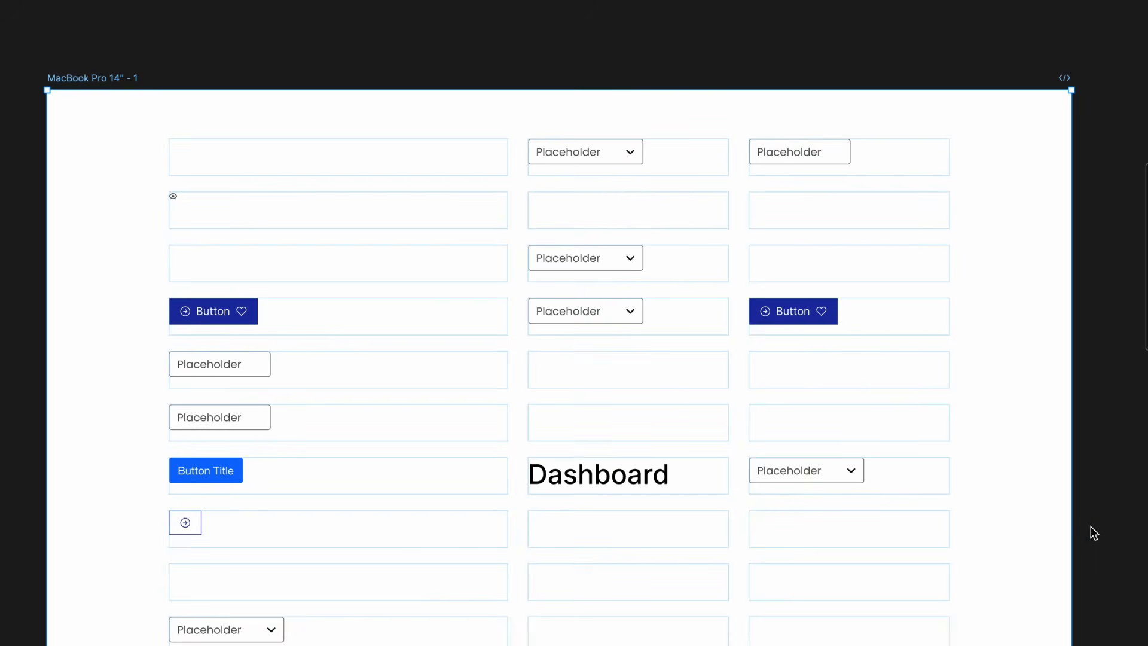
{"action": "left_click_drag", "start_coordinate": [1072, 517], "coordinate": [770, 537]}
{"action": "key", "text": "super+z"}
{"action": "key", "text": "super+z"}
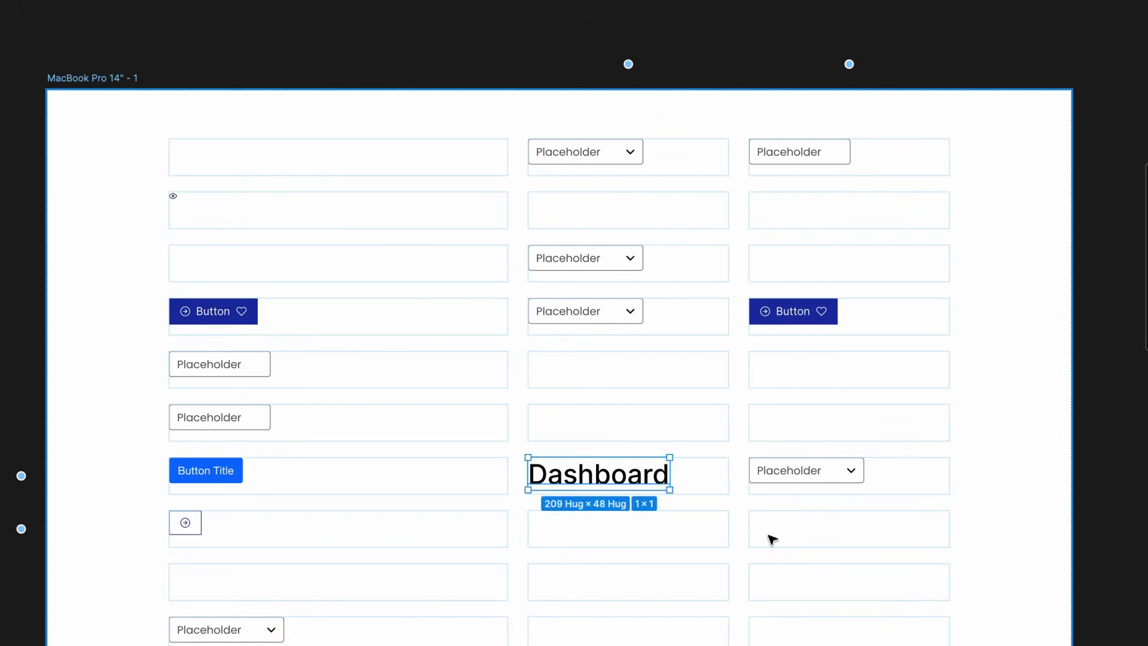
{"action": "key", "text": "super+z"}
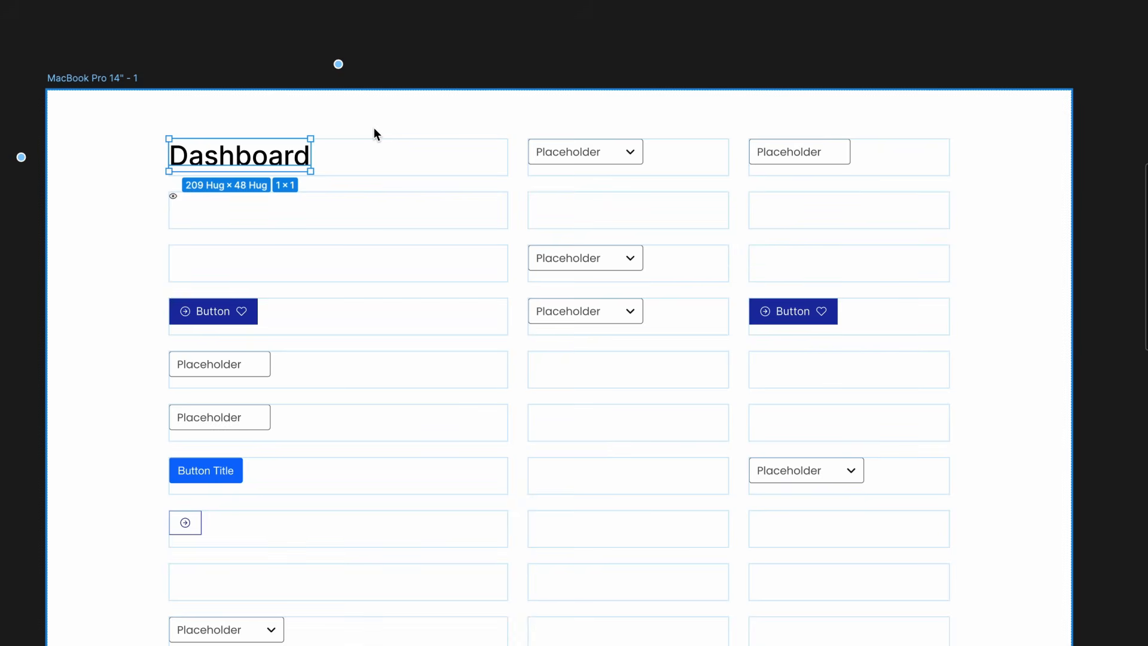
Reset the width of the grid's first column to Auto.
{"action": "left_click", "coordinate": [527, 31]}
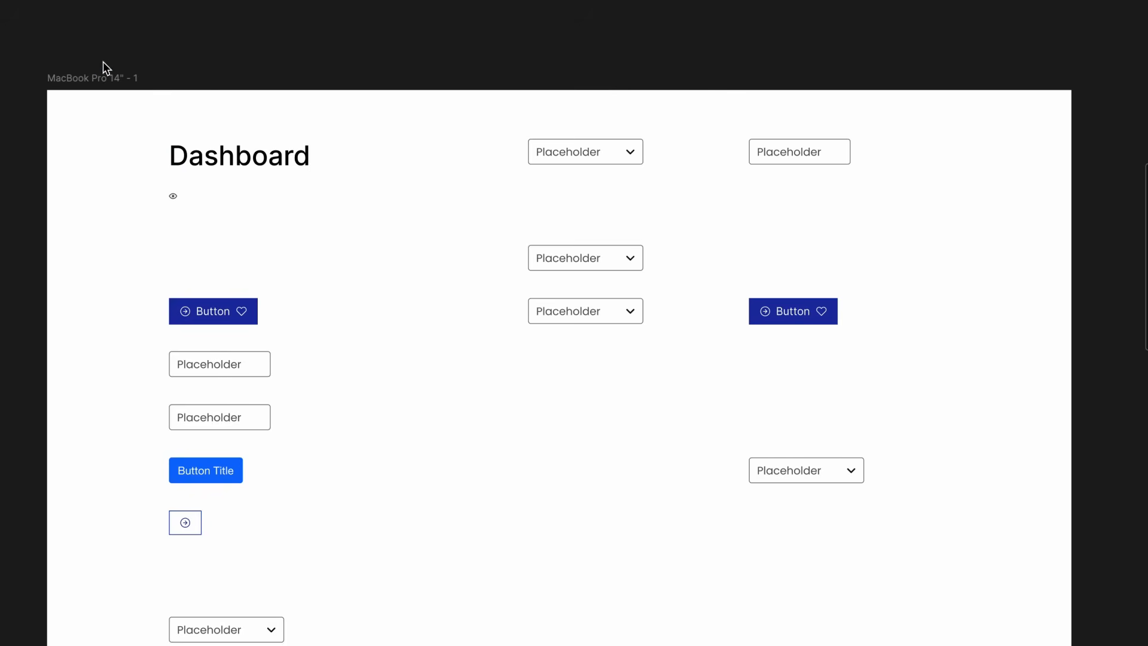
{"action": "left_click", "coordinate": [98, 76]}
{"action": "left_click", "coordinate": [333, 66]}
{"action": "left_click", "coordinate": [338, 64]}
{"action": "key", "text": "Return"}
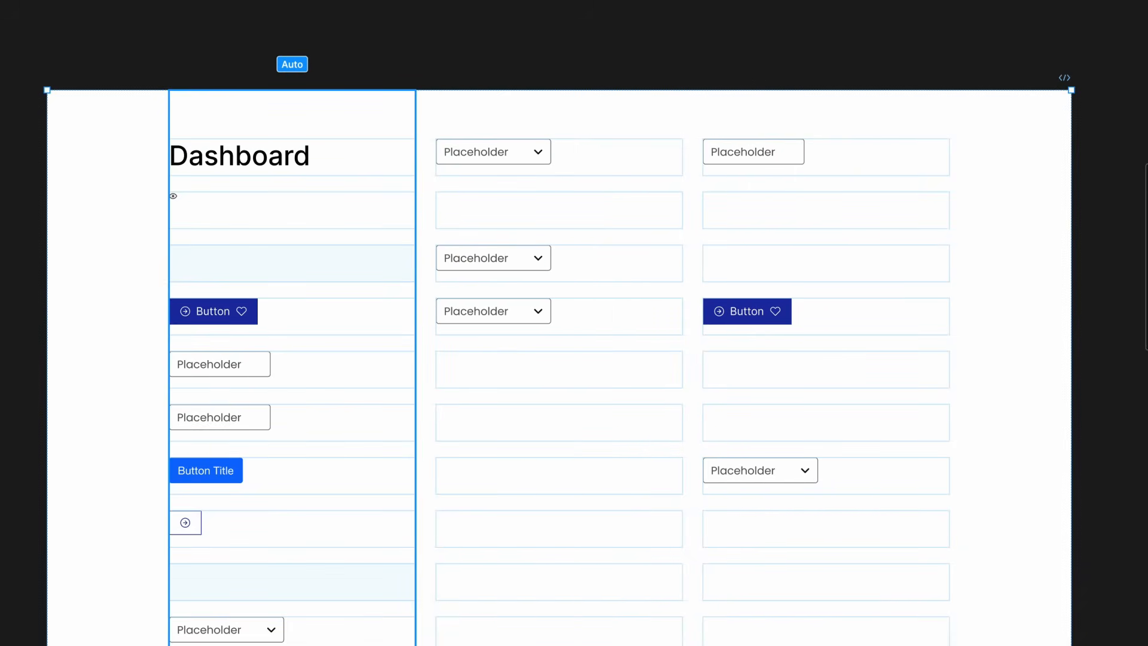
{"action": "left_click", "coordinate": [471, 23]}
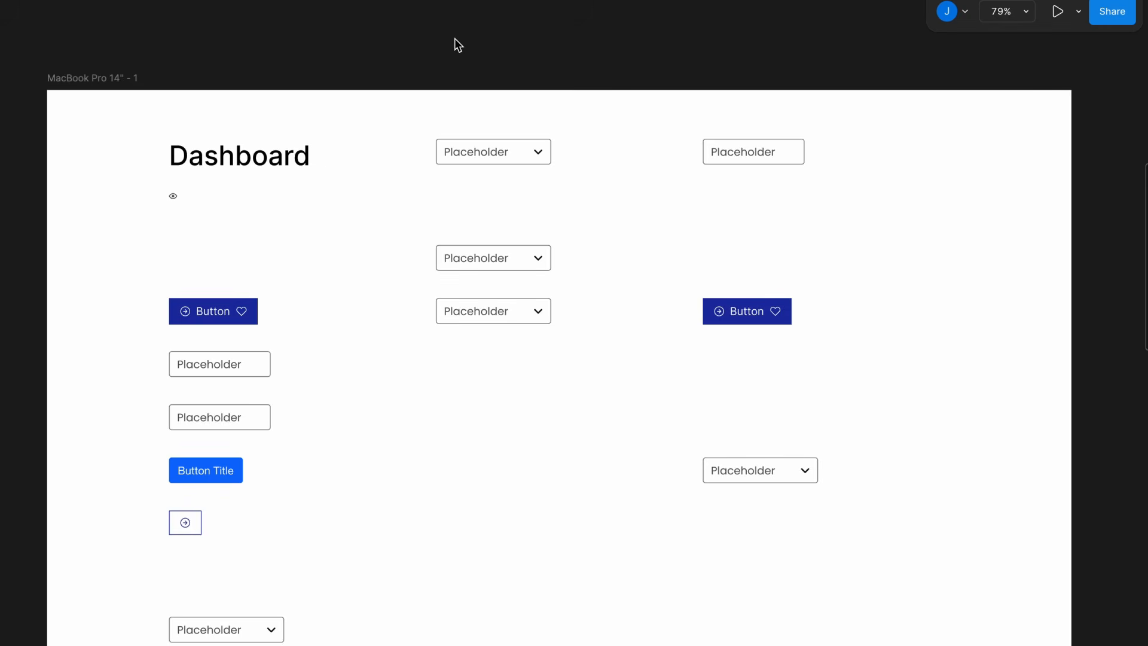
Wrap the Dashboard text in an auto layout frame with horizontal padding, vertical padding and gap all set to 0.
{"action": "left_click", "coordinate": [254, 157]}
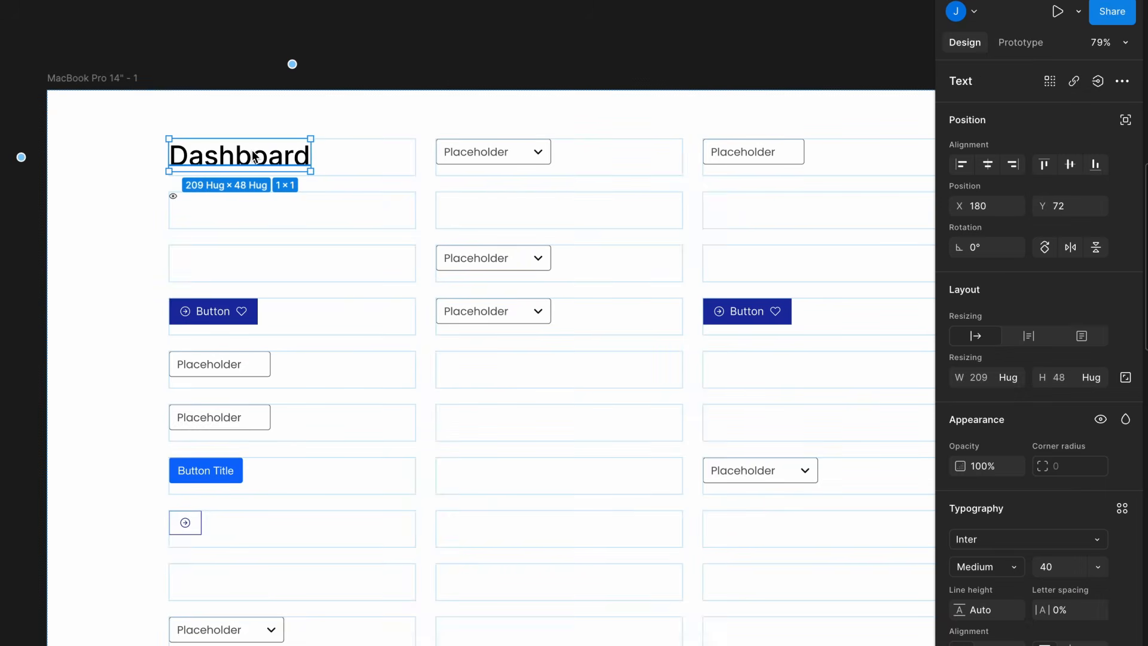
{"action": "key", "text": "shift+a"}
{"action": "left_click", "coordinate": [983, 492]}
{"action": "type", "text": "0"}
{"action": "key", "text": "Tab"}
{"action": "type", "text": "0"}
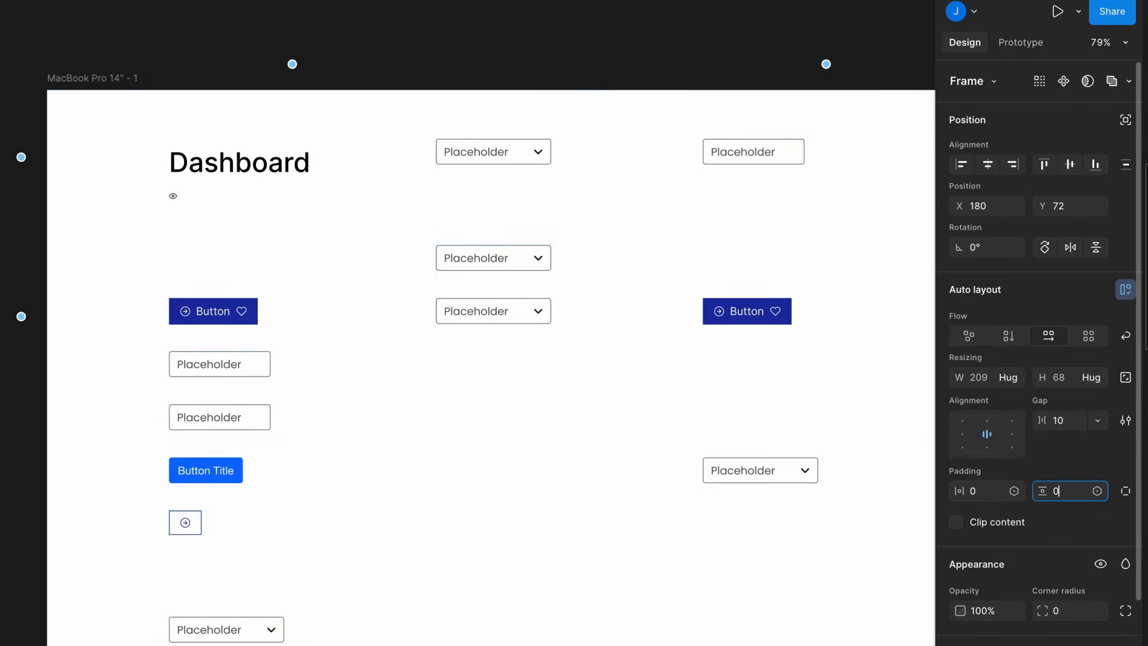
{"action": "left_click", "coordinate": [1063, 428]}
{"action": "type", "text": "0"}
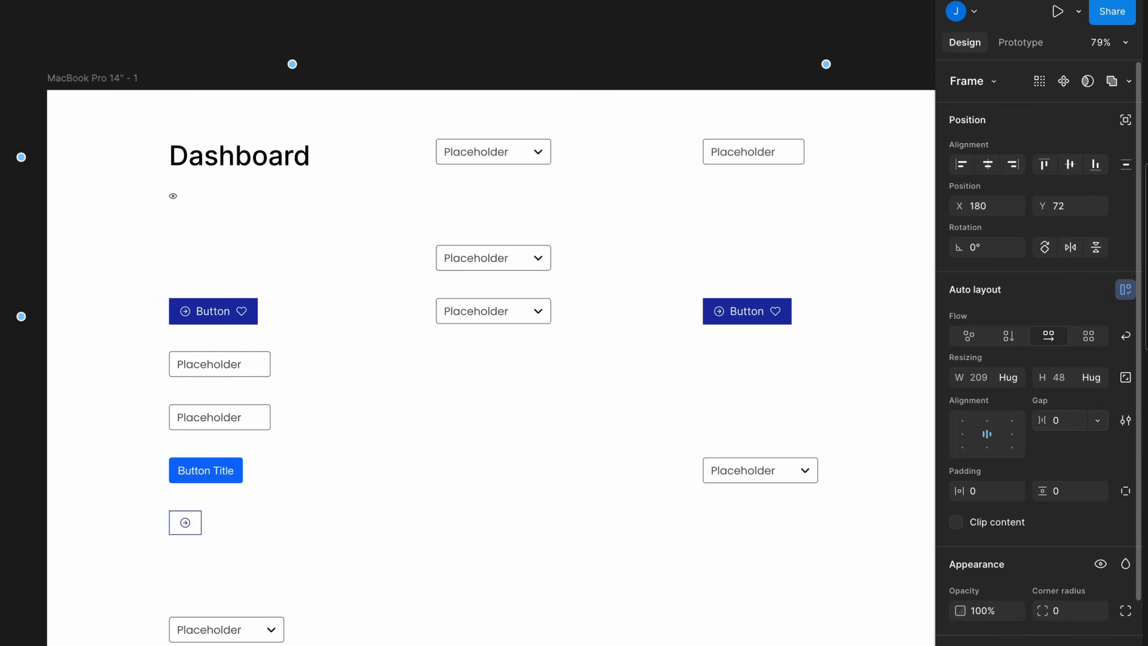
{"action": "key", "text": "Return"}
Set both the heading's wrapper frame and the Dashboard text inside it to Fill container width.
{"action": "left_click", "coordinate": [1021, 376]}
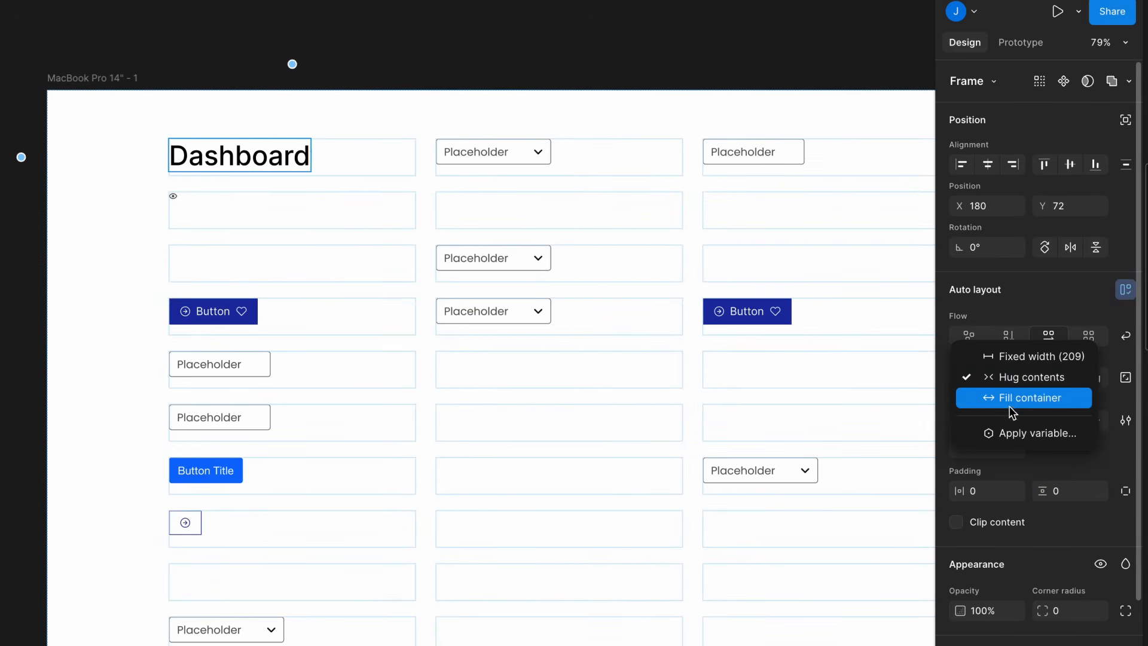
{"action": "left_click", "coordinate": [987, 397]}
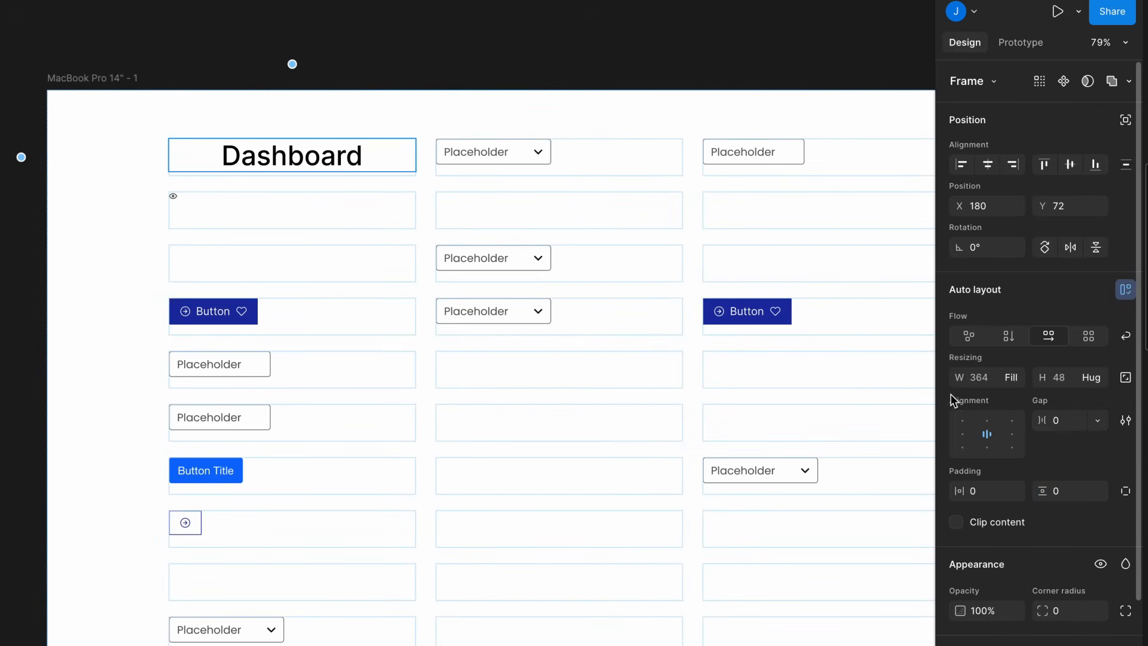
{"action": "left_click", "coordinate": [297, 170]}
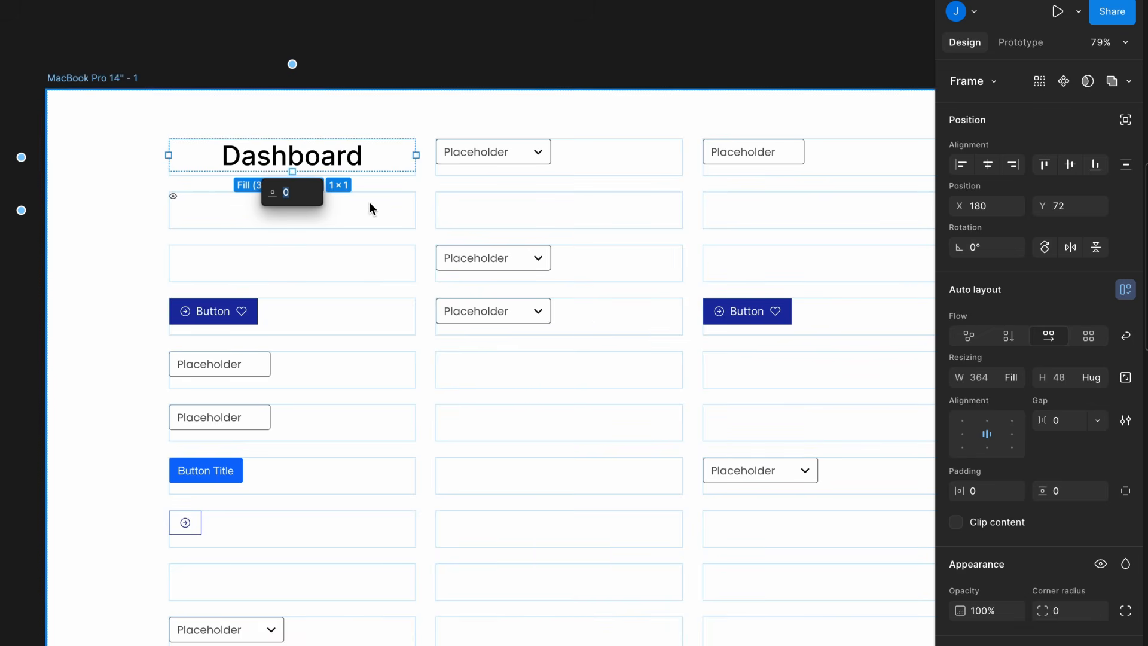
{"action": "left_click", "coordinate": [319, 161]}
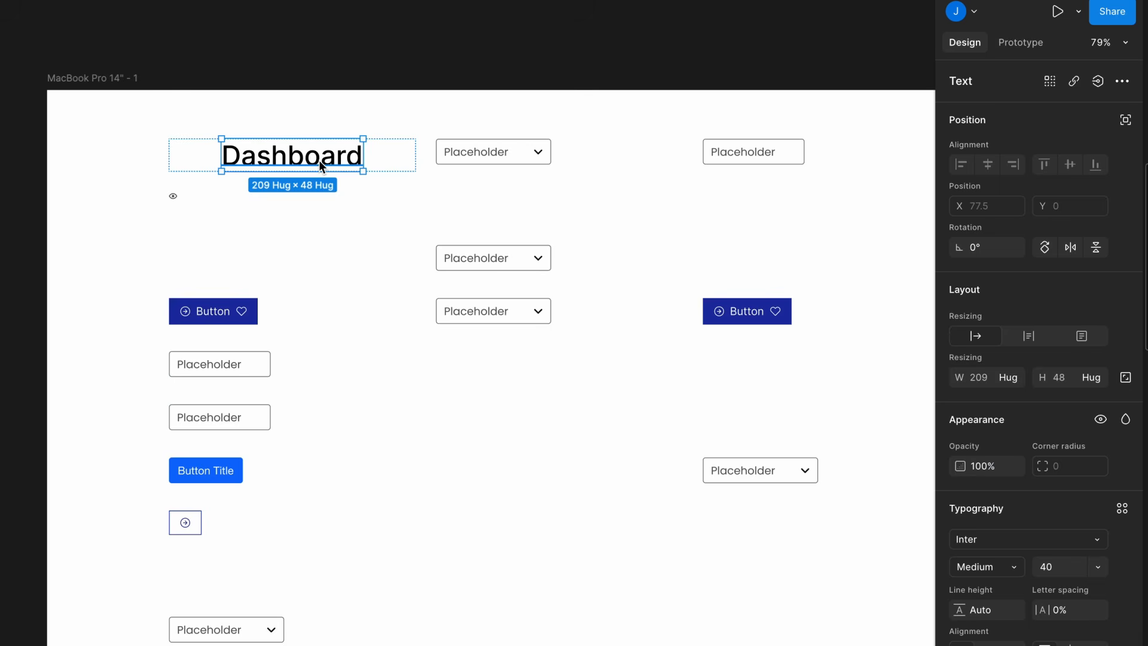
{"action": "left_click", "coordinate": [1015, 380]}
{"action": "left_click", "coordinate": [1018, 398]}
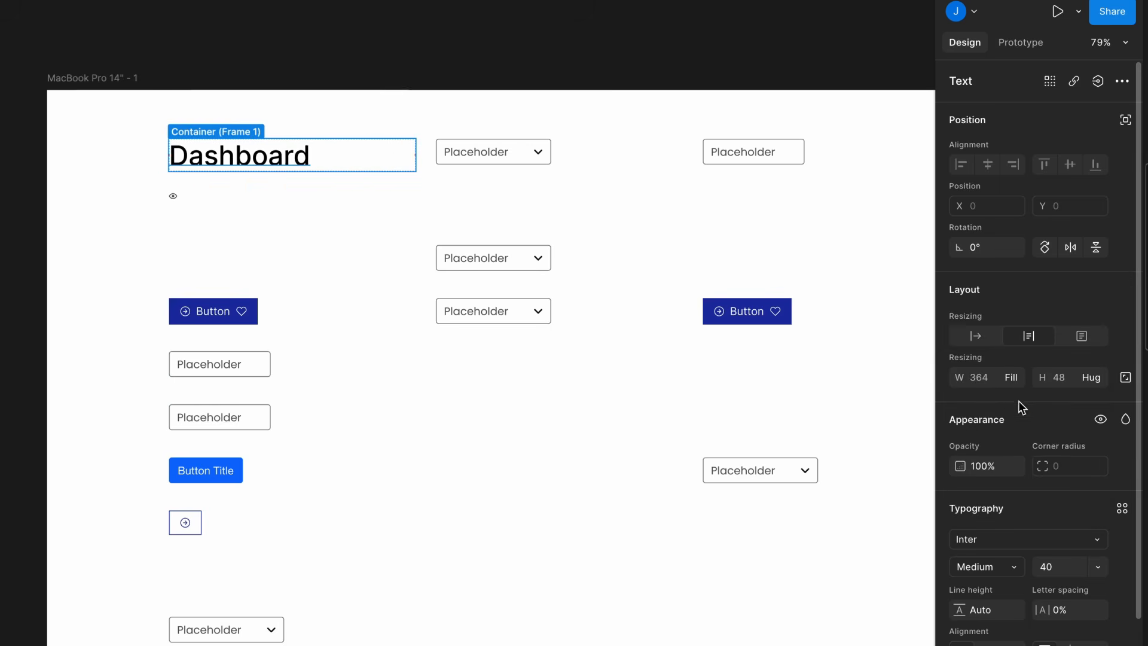
Try narrowing the whole dashboard frame freehand with the interface hidden, and undo the resize.
{"action": "left_click", "coordinate": [464, 93]}
{"action": "key", "text": "ctrl+backslash"}
{"action": "left_click_drag", "start_coordinate": [1071, 322], "coordinate": [905, 388]}
{"action": "key", "text": "super+z"}
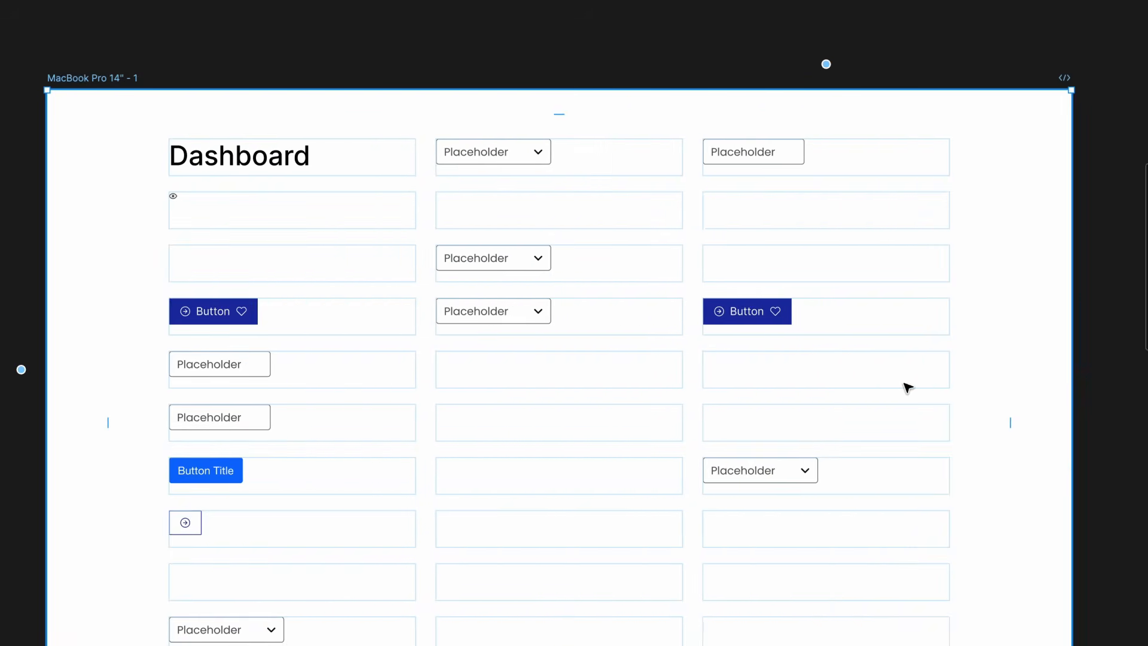
Delete the Dashboard heading and all components from the dashboard frame.
{"action": "left_click", "coordinate": [239, 157]}
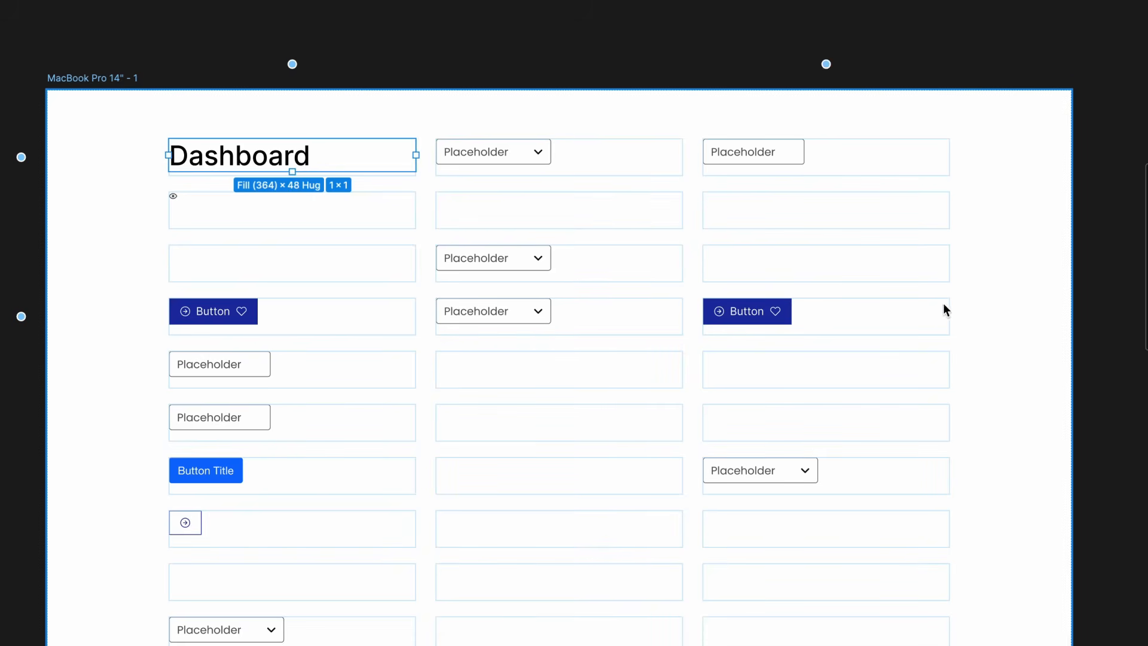
{"action": "left_click", "coordinate": [129, 138]}
{"action": "left_click", "coordinate": [142, 116]}
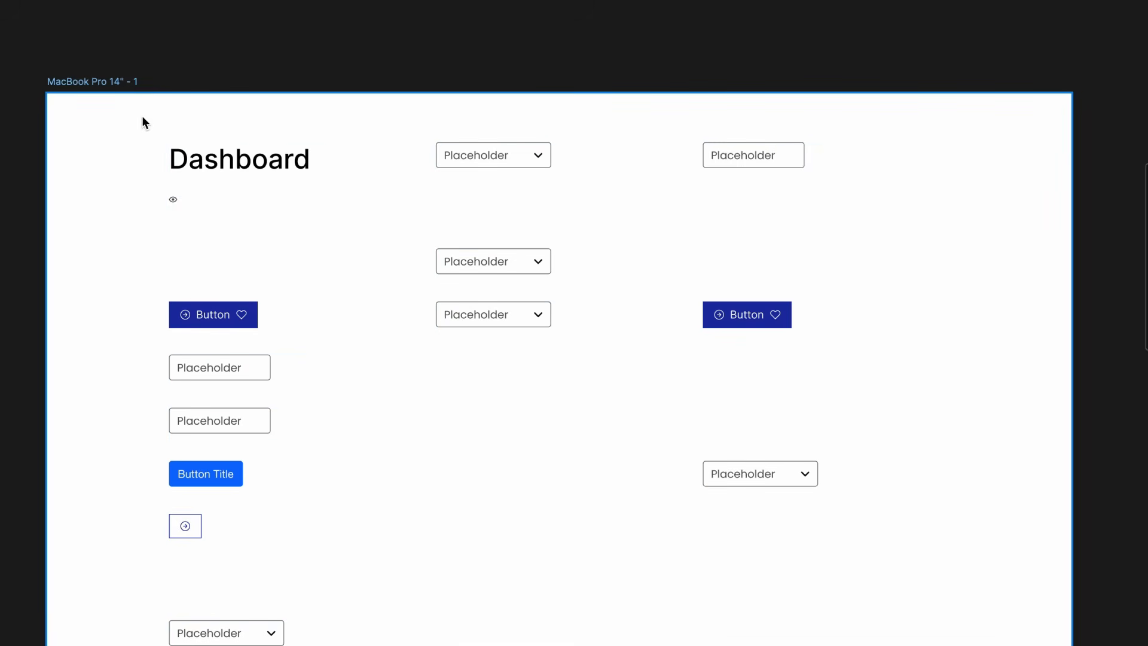
{"action": "left_click_drag", "start_coordinate": [144, 40], "coordinate": [972, 644]}
{"action": "key", "text": "Delete"}
{"action": "left_click", "coordinate": [572, 63]}
Copy the group of photos placed elsewhere on the canvas and paste them into the emptied MacBook Pro 14" - 1 frame.
{"action": "scroll", "coordinate": [572, 63], "scroll_direction": "down", "scroll_amount": 10}
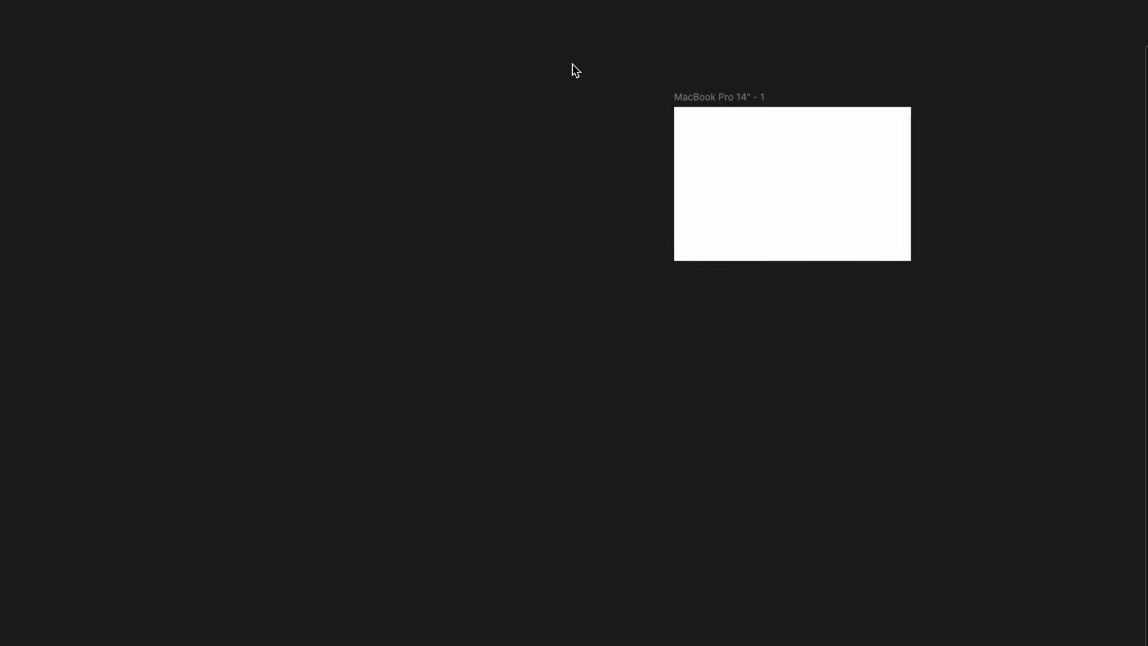
{"action": "scroll", "coordinate": [572, 66], "scroll_direction": "down", "scroll_amount": 5}
{"action": "scroll", "coordinate": [449, 159], "scroll_direction": "up", "scroll_amount": 2}
{"action": "scroll", "coordinate": [449, 159], "scroll_direction": "left", "scroll_amount": 2}
{"action": "left_click_drag", "start_coordinate": [330, 387], "coordinate": [60, 64]}
{"action": "left_click_drag", "start_coordinate": [208, 333], "coordinate": [111, 205]}
{"action": "scroll", "coordinate": [498, 164], "scroll_direction": "right", "scroll_amount": 3}
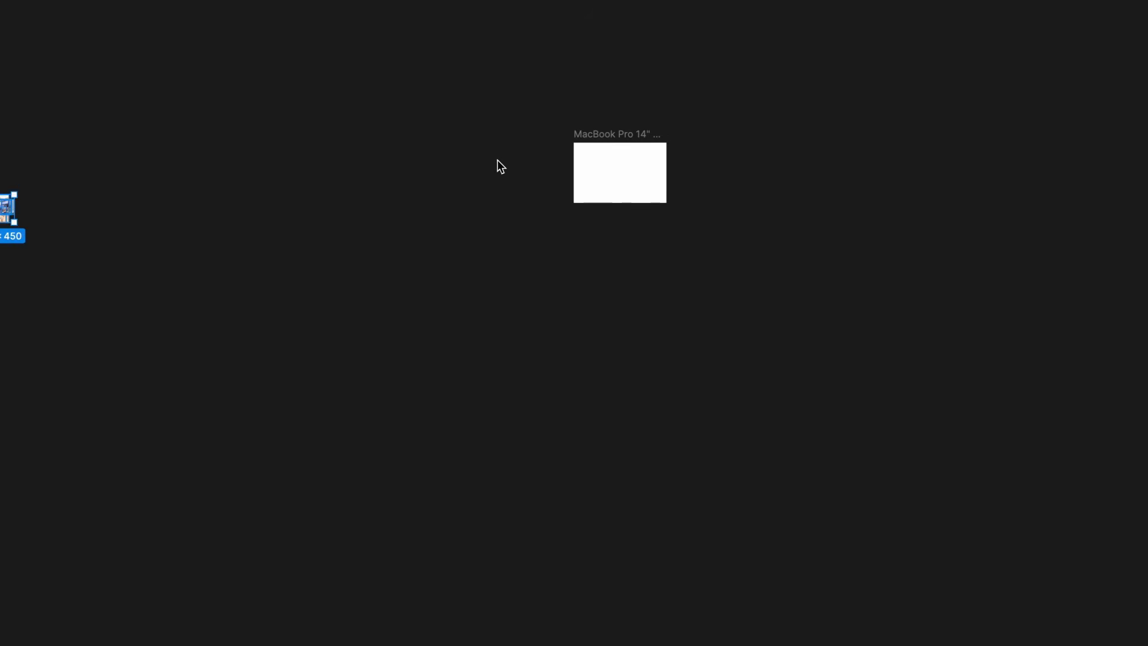
{"action": "scroll", "coordinate": [497, 164], "scroll_direction": "up", "scroll_amount": 5}
{"action": "scroll", "coordinate": [498, 164], "scroll_direction": "right", "scroll_amount": 2}
{"action": "scroll", "coordinate": [480, 154], "scroll_direction": "up", "scroll_amount": 4}
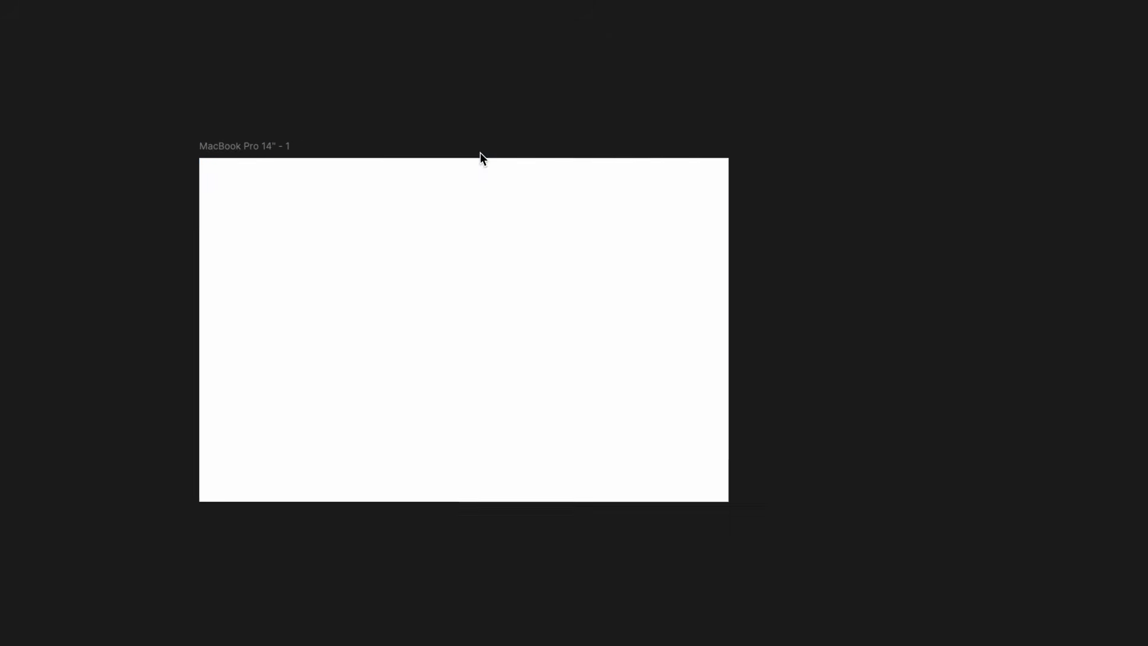
{"action": "left_click", "coordinate": [263, 148]}
{"action": "key", "text": "ctrl+v"}
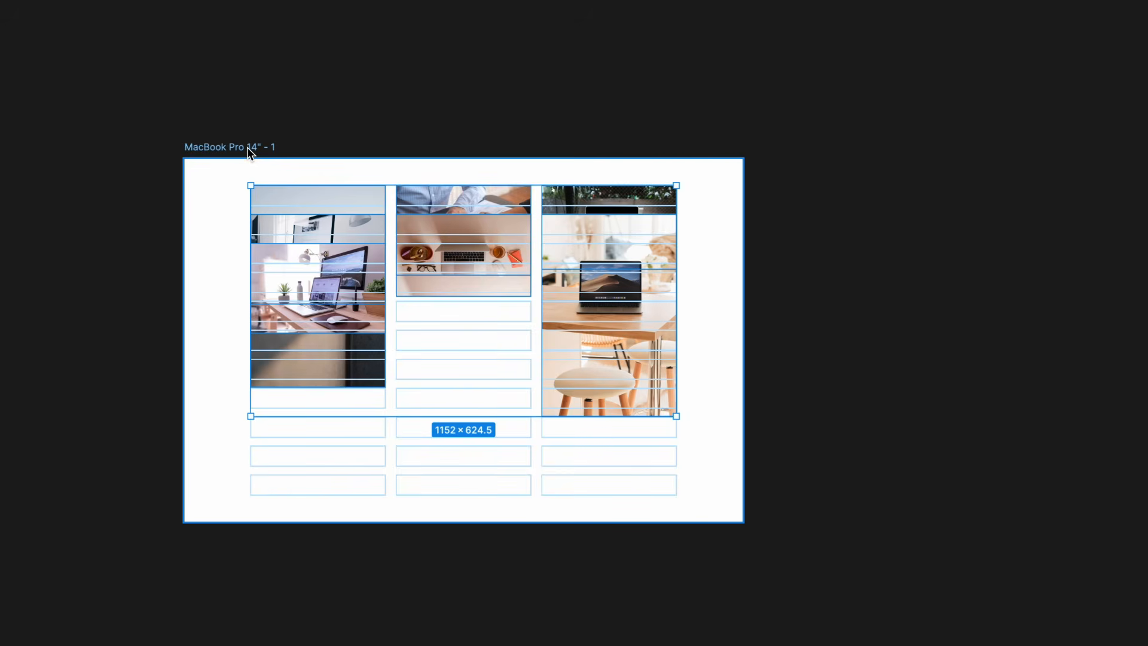
{"action": "left_click", "coordinate": [267, 141]}
Examine the pasted photos' placement and overlap within the frame's grid cells.
{"action": "scroll", "coordinate": [256, 115], "scroll_direction": "up", "scroll_amount": 1}
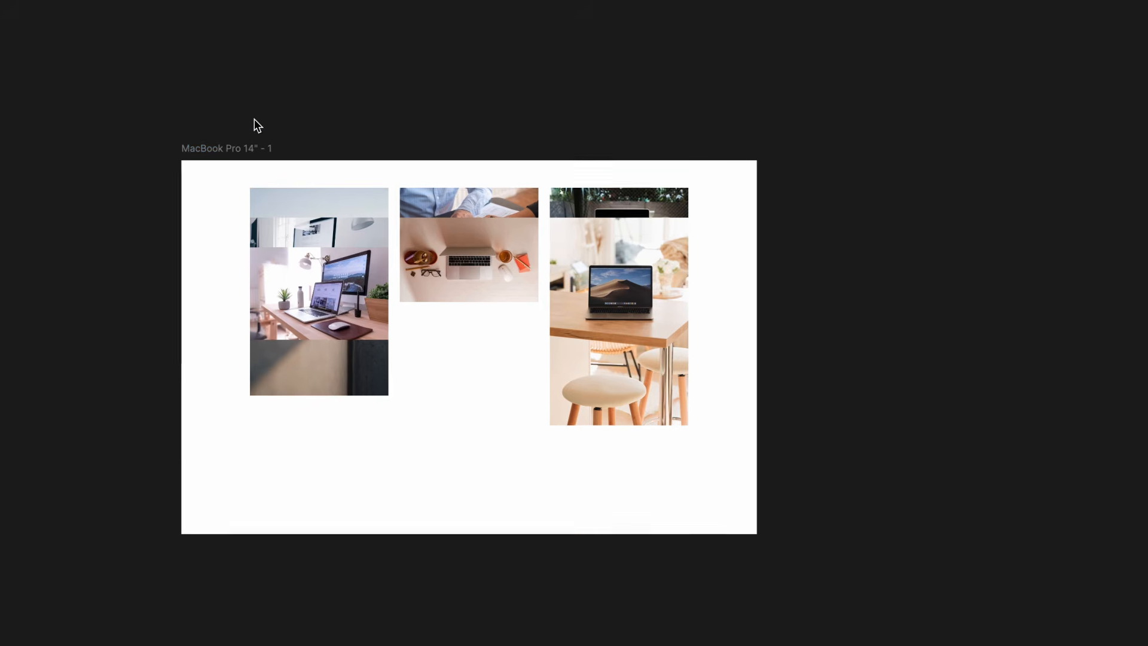
{"action": "scroll", "coordinate": [254, 119], "scroll_direction": "up", "scroll_amount": 5}
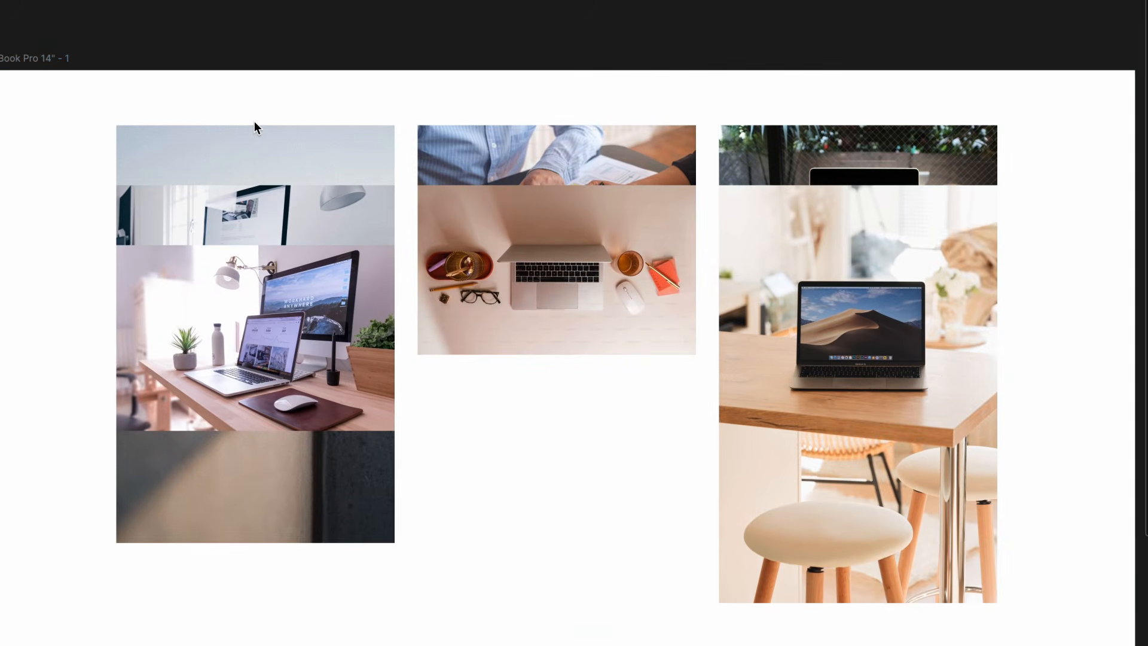
{"action": "left_click", "coordinate": [261, 145]}
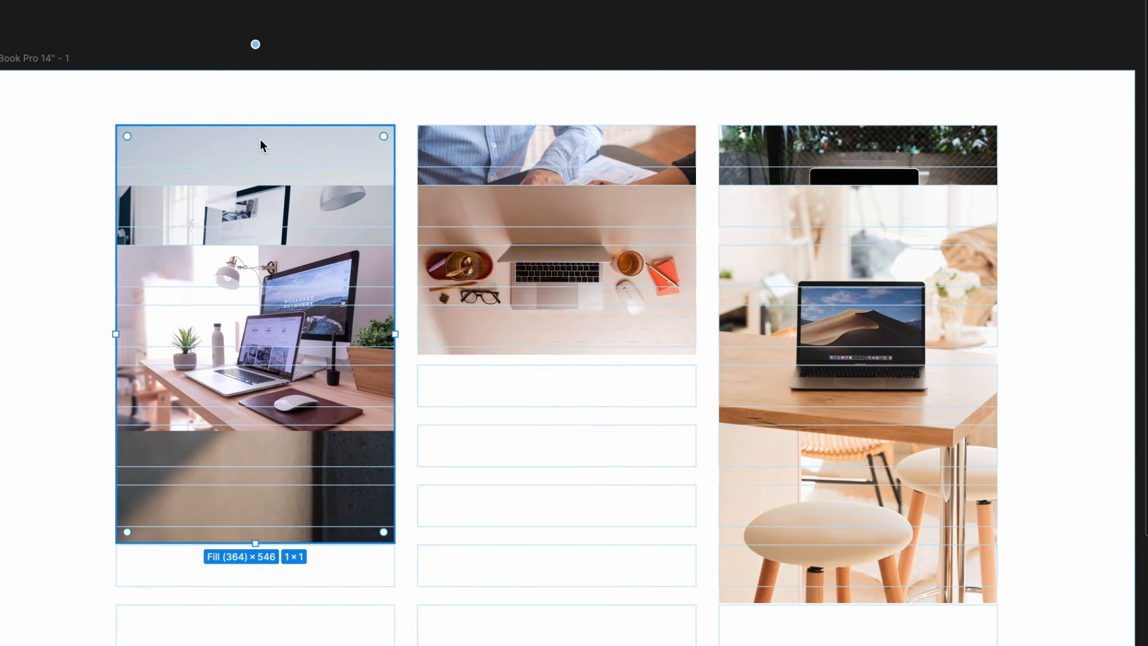
{"action": "left_click", "coordinate": [383, 26]}
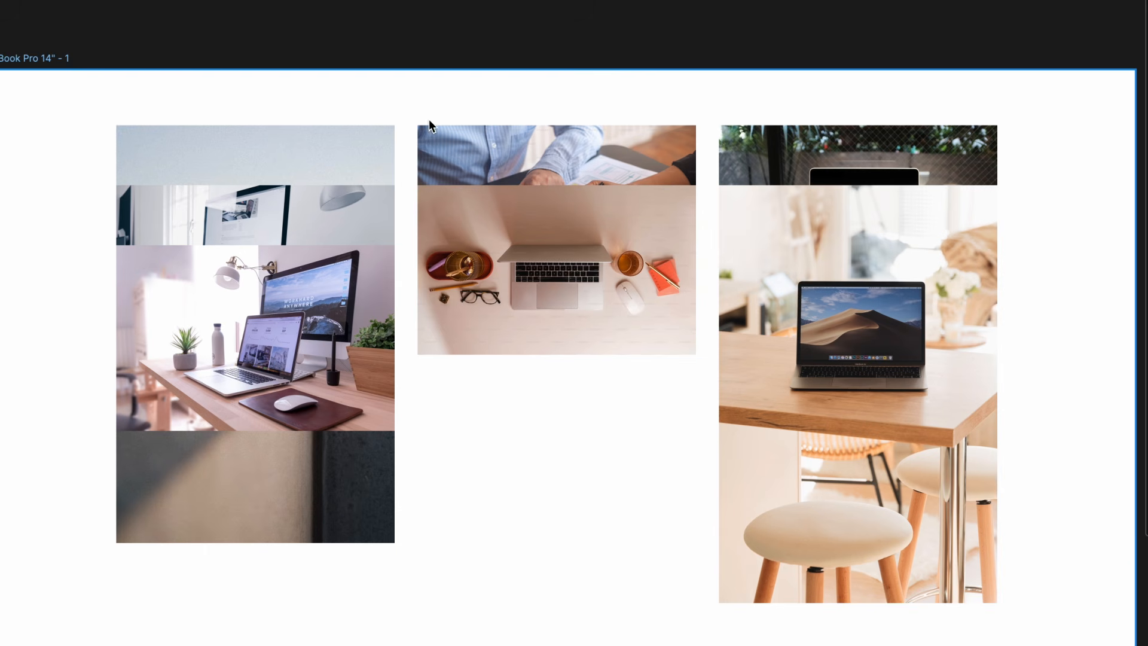
{"action": "left_click", "coordinate": [66, 57]}
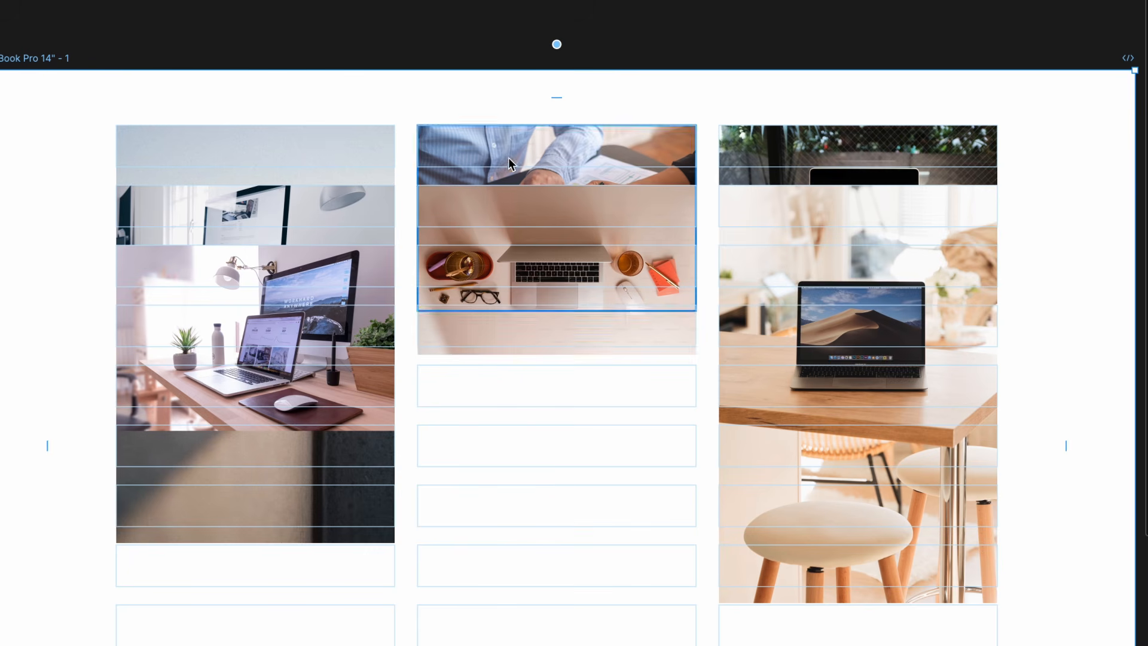
{"action": "left_click", "coordinate": [551, 61]}
Try the photo frame's grid with 4 columns, and undo the column change.
{"action": "left_click", "coordinate": [40, 53]}
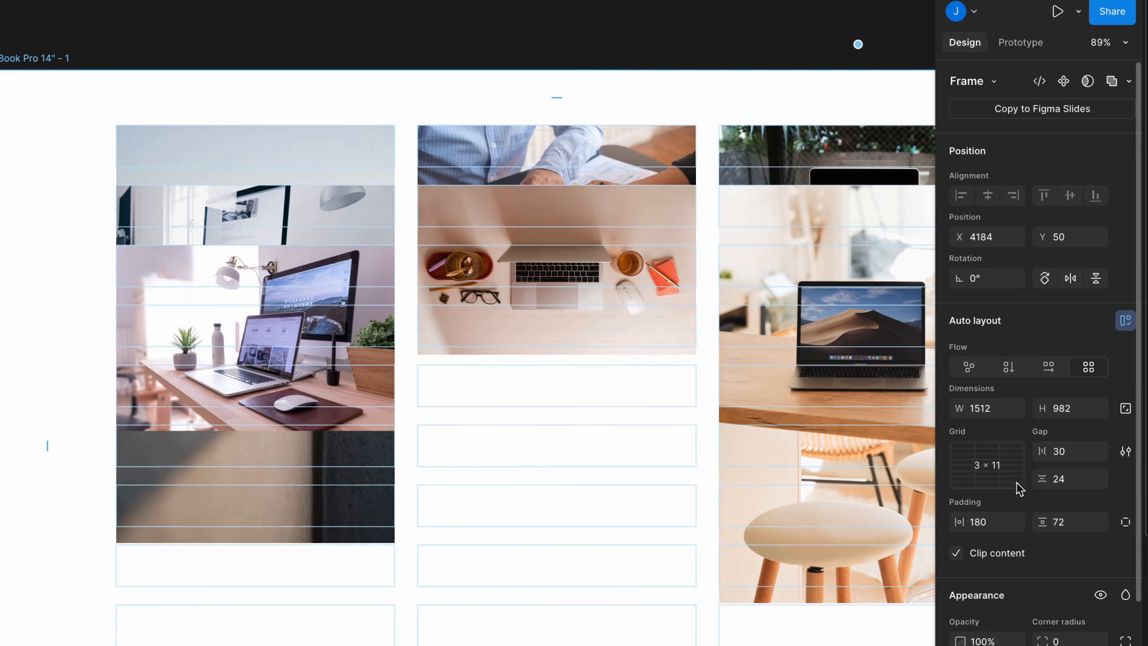
{"action": "left_click", "coordinate": [986, 462]}
{"action": "type", "text": "4"}
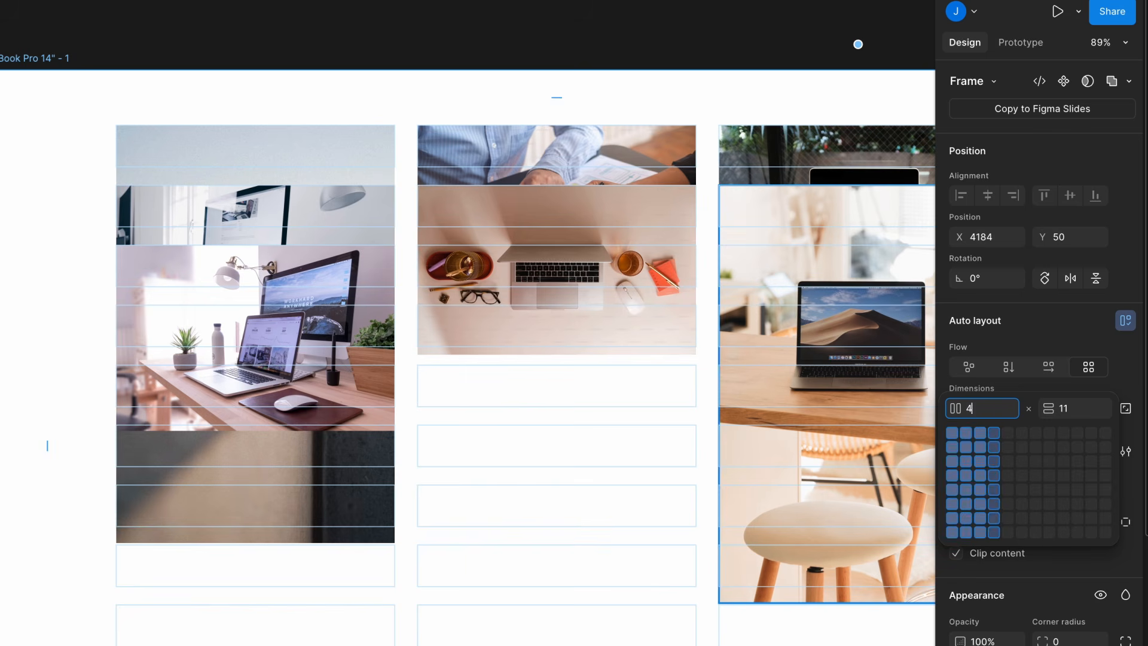
{"action": "key", "text": "Return"}
{"action": "left_click", "coordinate": [787, 45]}
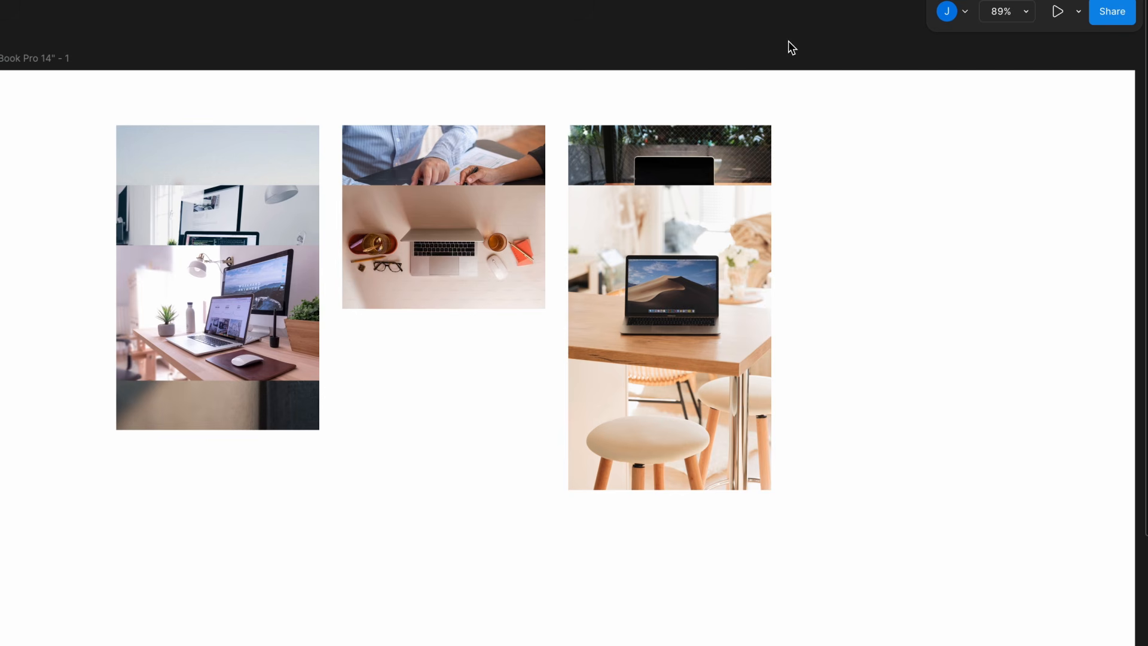
{"action": "left_click", "coordinate": [51, 60]}
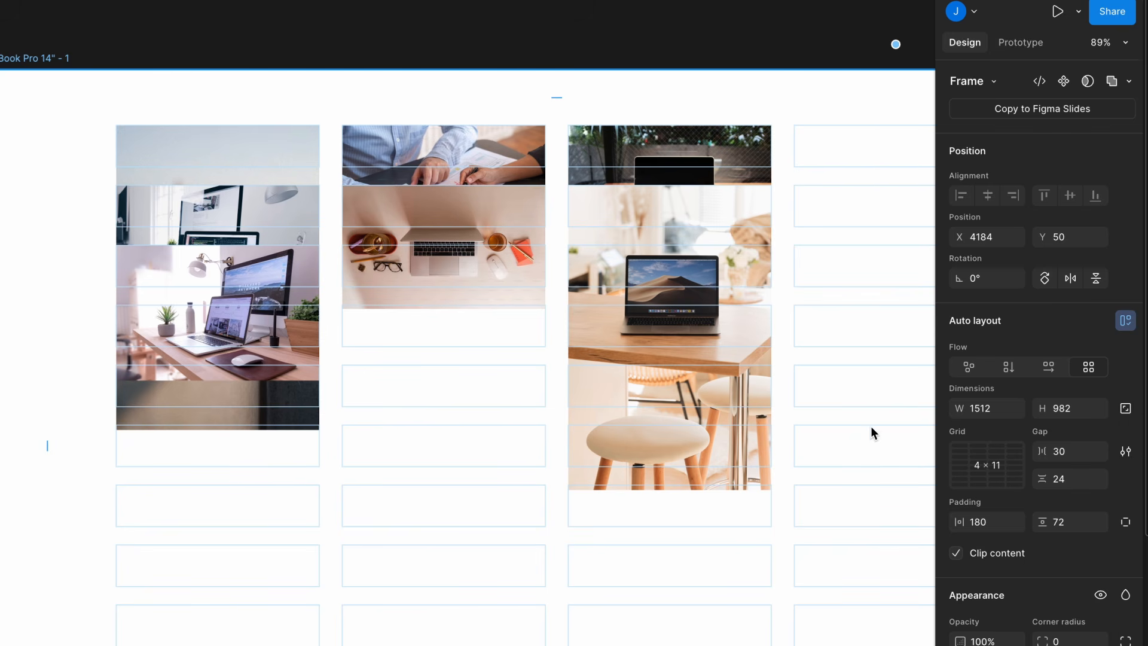
{"action": "left_click", "coordinate": [373, 21]}
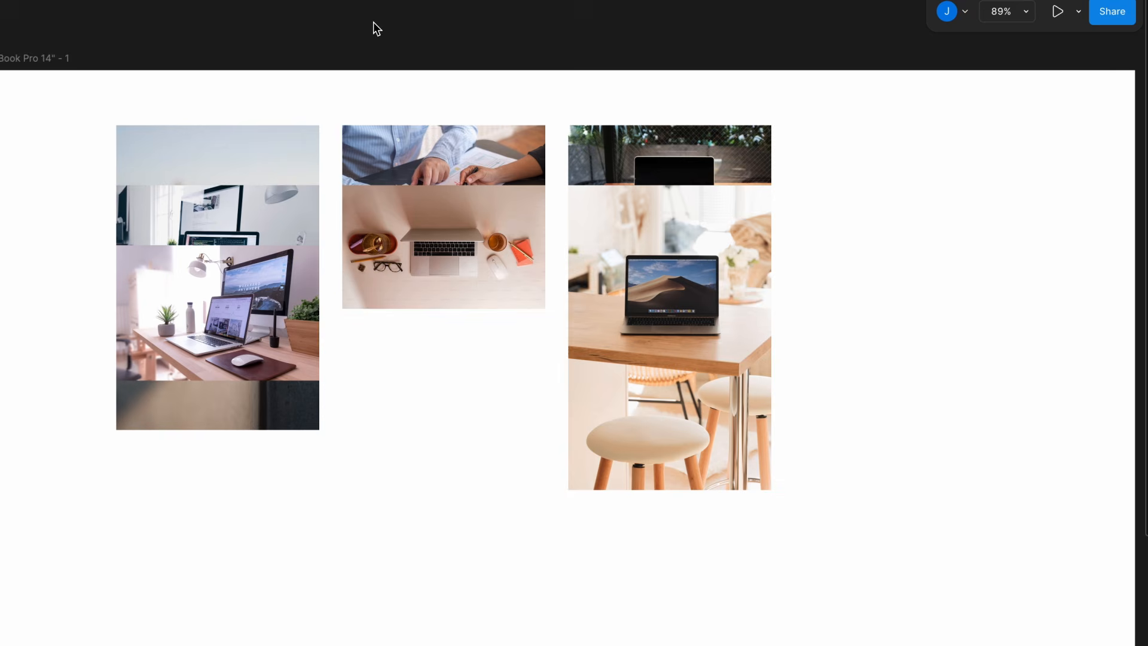
{"action": "key", "text": "ctrl+a"}
{"action": "key", "text": "ctrl+z"}
{"action": "key", "text": "ctrl+z"}
{"action": "key", "text": "ctrl+z"}
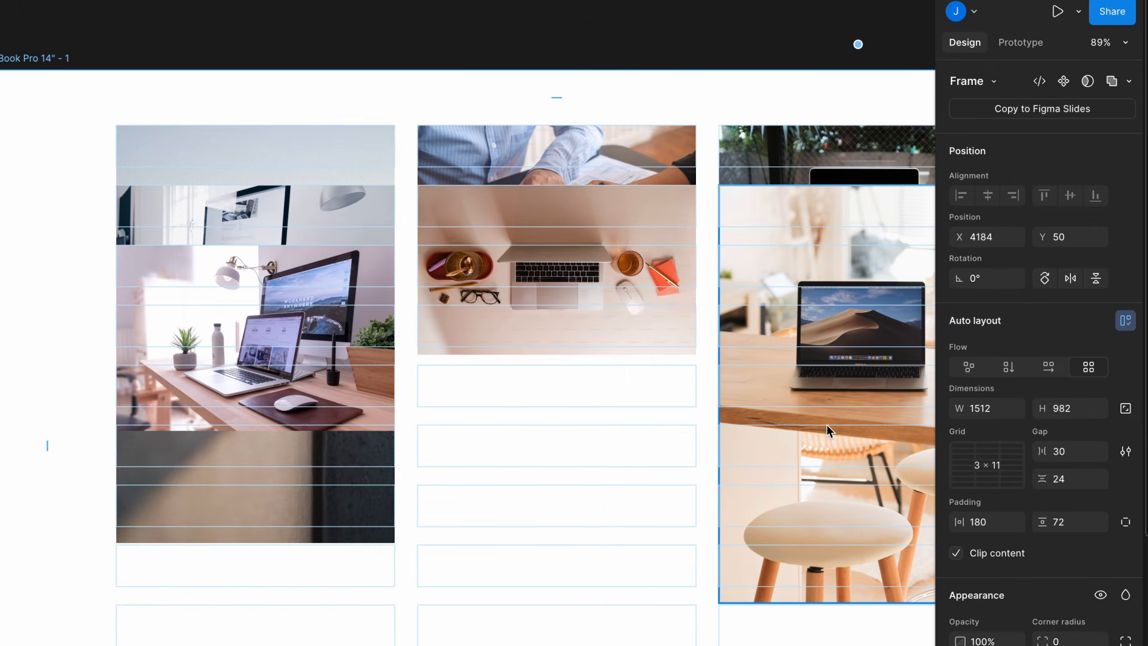
Try to set the photo frame's grid to 2 columns.
{"action": "left_click", "coordinate": [985, 466]}
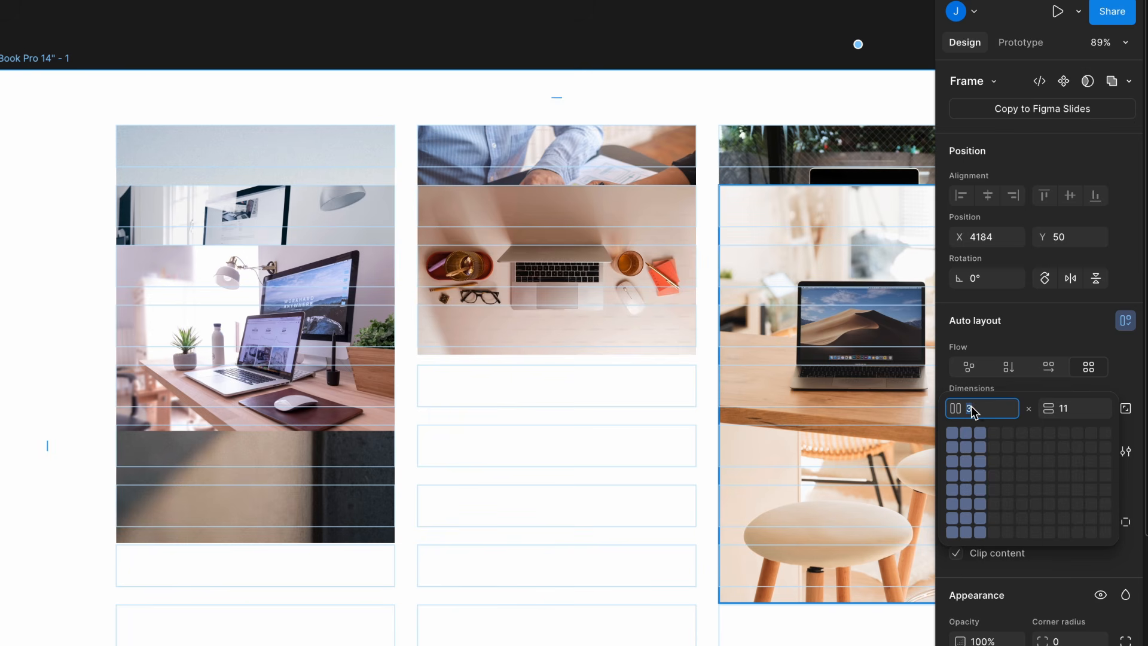
{"action": "type", "text": "2"}
{"action": "key", "text": "Escape"}
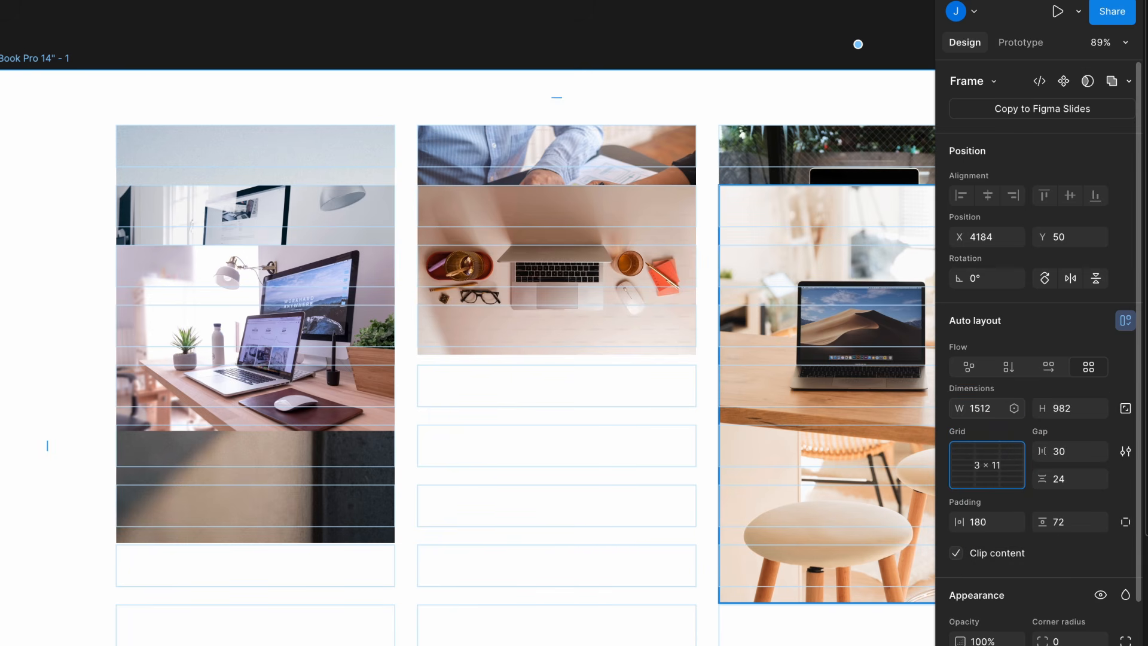
{"action": "left_click", "coordinate": [990, 459]}
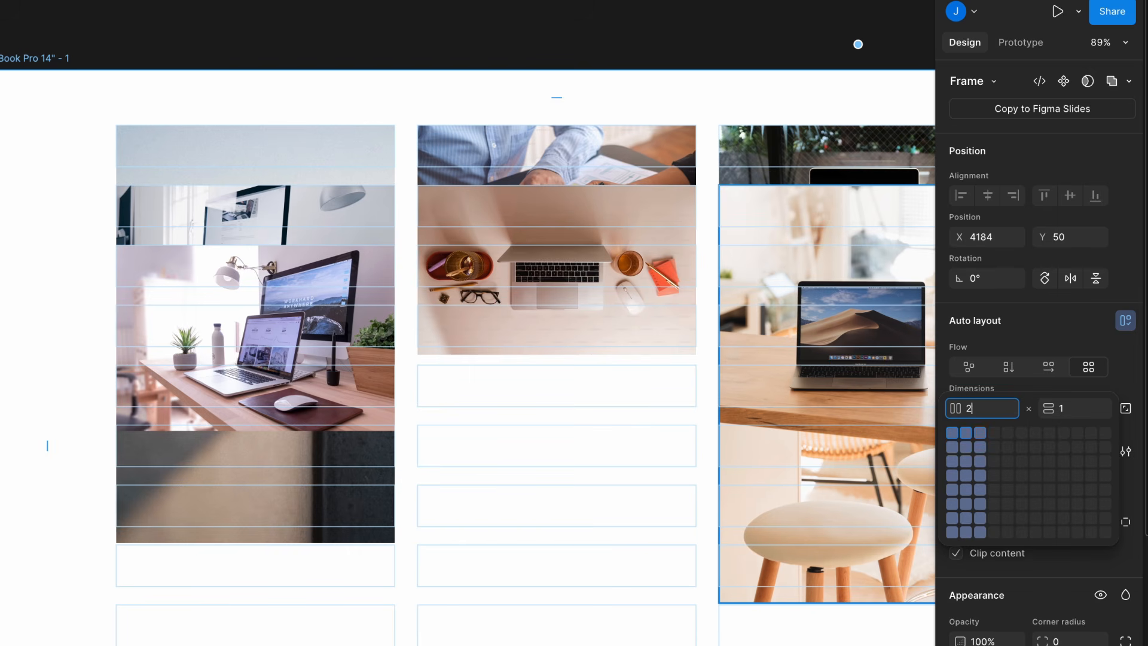
{"action": "key", "text": "Return"}
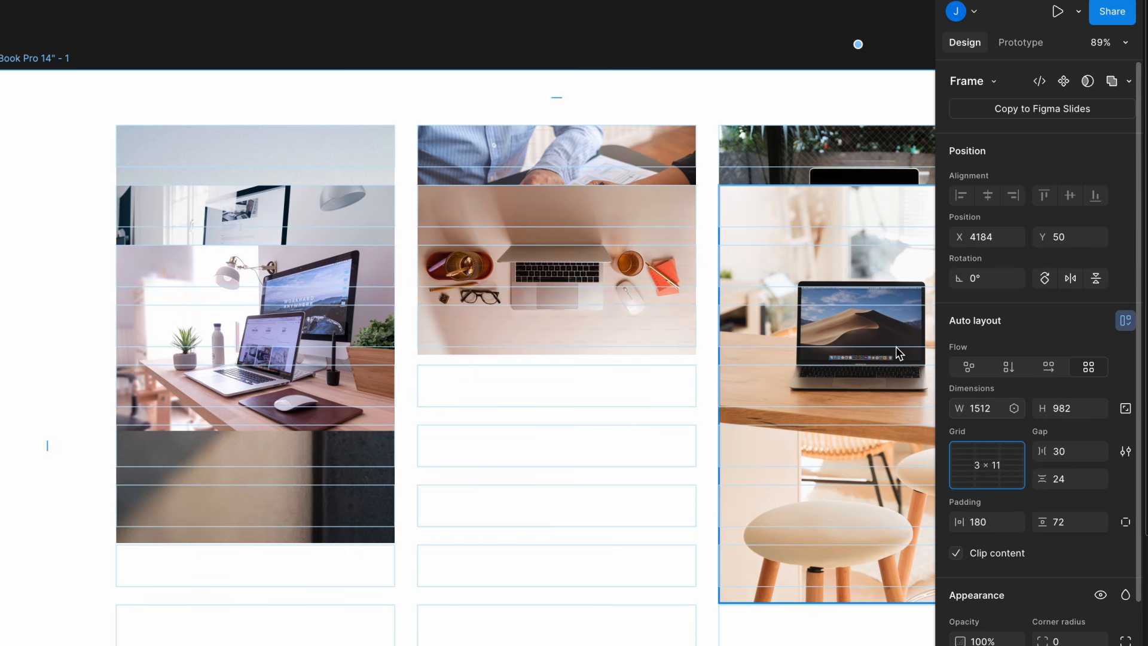
Clear the frame selection and hide the whole interface to leave only the canvas.
{"action": "left_click", "coordinate": [802, 59]}
{"action": "key", "text": "shift+\\"}
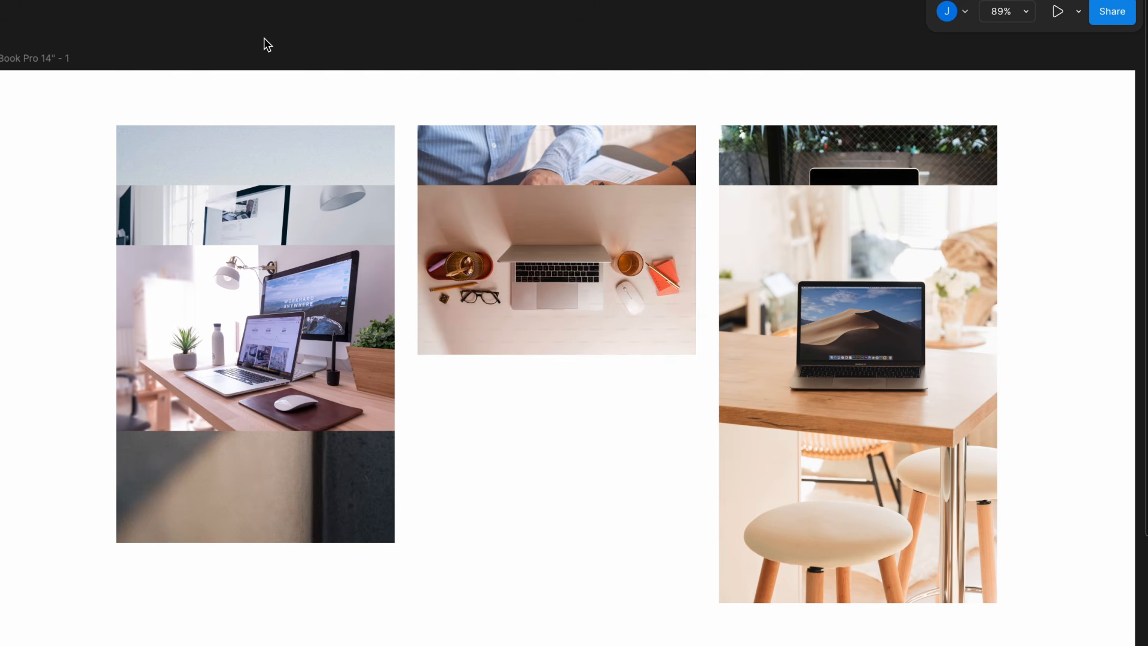
{"action": "key", "text": "ctrl+\\"}
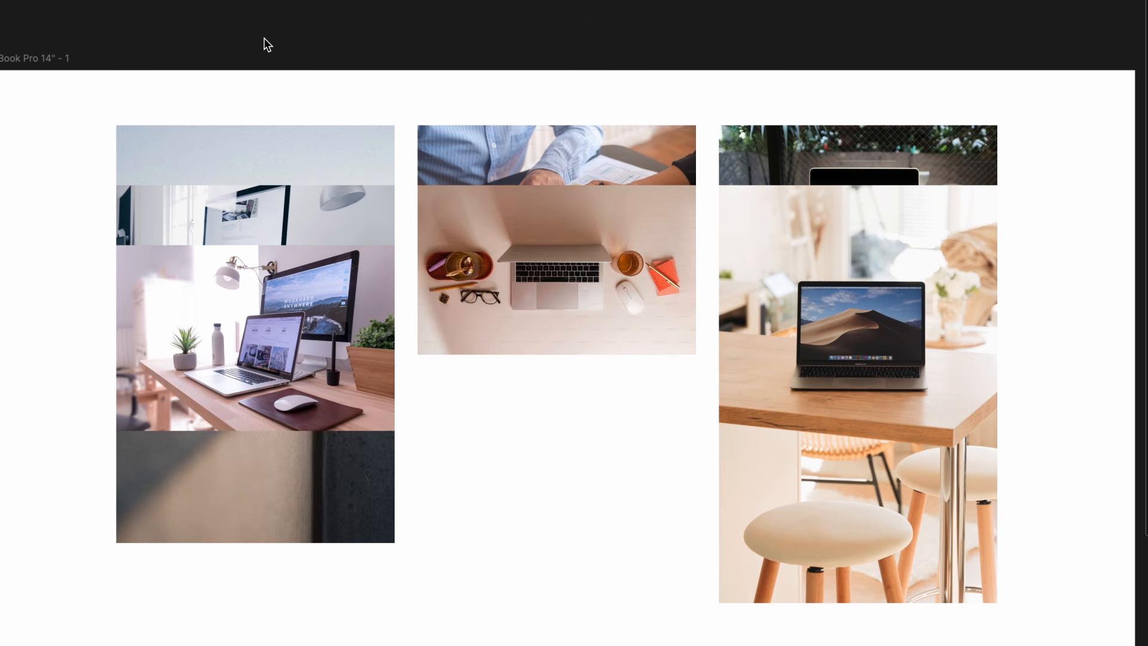
Rearrange the overlapping photos, placing the desk-lamp photo in row six, the overhead desk and coffee-cup photos in row seven, and the stool photo atop column three.
{"action": "left_click", "coordinate": [274, 293]}
{"action": "scroll", "coordinate": [275, 293], "scroll_direction": "down", "scroll_amount": 2}
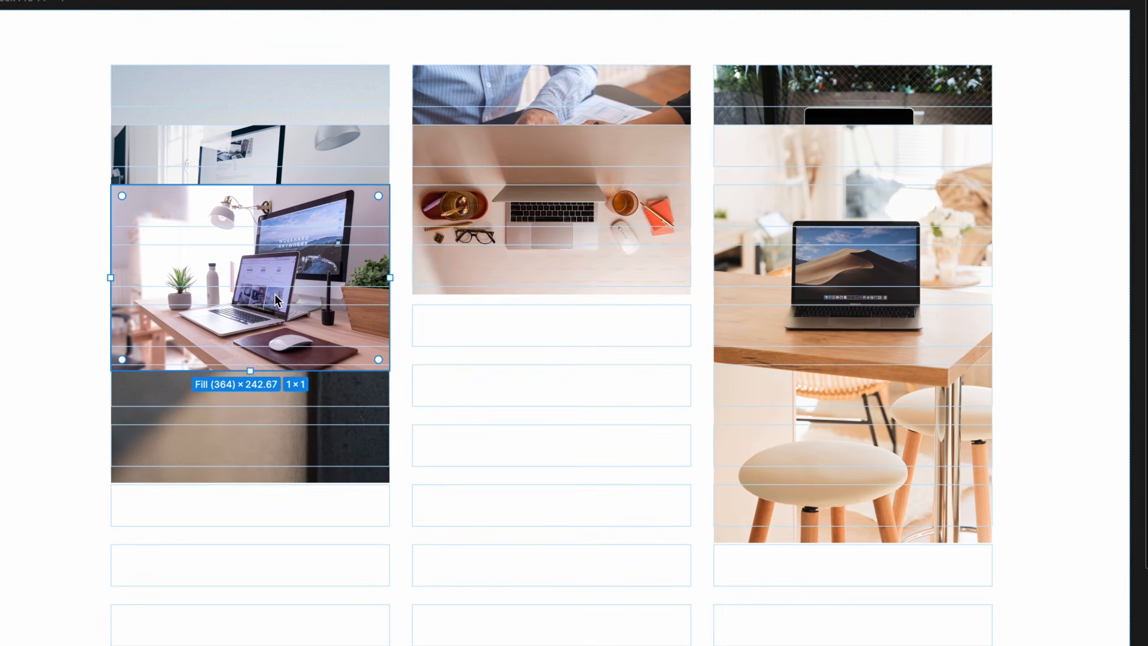
{"action": "left_click_drag", "start_coordinate": [252, 217], "coordinate": [717, 449]}
{"action": "left_click_drag", "start_coordinate": [752, 521], "coordinate": [335, 368]}
{"action": "left_click_drag", "start_coordinate": [538, 209], "coordinate": [538, 508]}
{"action": "left_click_drag", "start_coordinate": [942, 290], "coordinate": [641, 351]}
{"action": "left_click_drag", "start_coordinate": [814, 162], "coordinate": [814, 521]}
{"action": "left_click_drag", "start_coordinate": [561, 598], "coordinate": [840, 419]}
{"action": "left_click_drag", "start_coordinate": [386, 363], "coordinate": [228, 245]}
{"action": "left_click_drag", "start_coordinate": [227, 157], "coordinate": [372, 156]}
{"action": "left_click", "coordinate": [364, 214]}
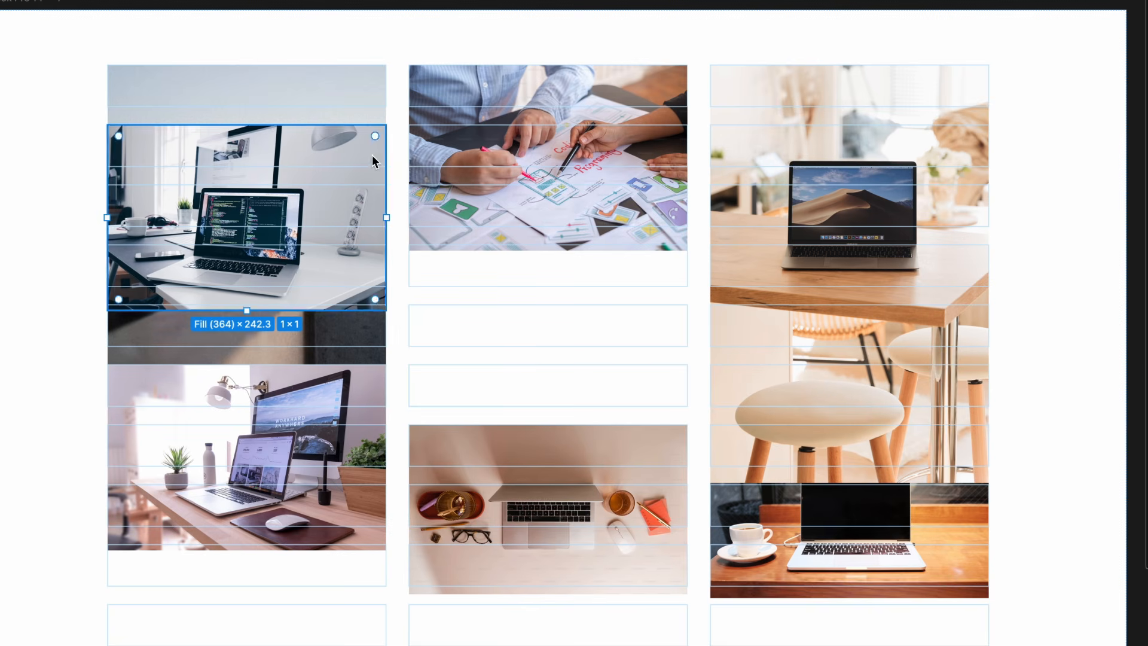
Unlock the meeting-hands photo's aspect ratio and resize it to span three rows of the middle column, starting at the second row.
{"action": "left_click", "coordinate": [584, 141]}
{"action": "mouse_move", "coordinate": [687, 158]}
{"action": "left_mouse_down"}
{"action": "mouse_move", "coordinate": [571, 149]}
{"action": "mouse_move", "coordinate": [687, 159]}
{"action": "left_mouse_up"}
{"action": "left_click", "coordinate": [1126, 333]}
{"action": "left_click_drag", "start_coordinate": [548, 252], "coordinate": [548, 288]}
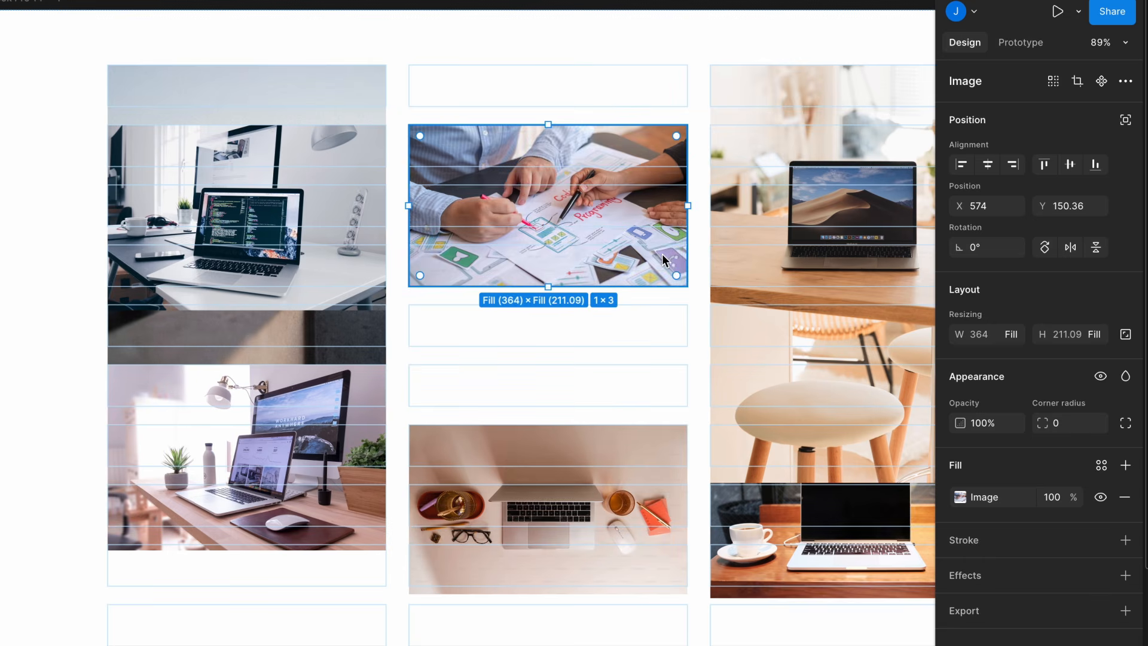
Swap the meeting-hands photo with the tall stool photo, and resize the stool photo to three rows with its aspect ratio unlocked.
{"action": "scroll", "coordinate": [661, 258], "scroll_direction": "down", "scroll_amount": 3}
{"action": "scroll", "coordinate": [662, 258], "scroll_direction": "right", "scroll_amount": 3}
{"action": "left_click_drag", "start_coordinate": [662, 259], "coordinate": [495, 254]}
{"action": "scroll", "coordinate": [495, 253], "scroll_direction": "up", "scroll_amount": 2}
{"action": "scroll", "coordinate": [495, 253], "scroll_direction": "right", "scroll_amount": 3}
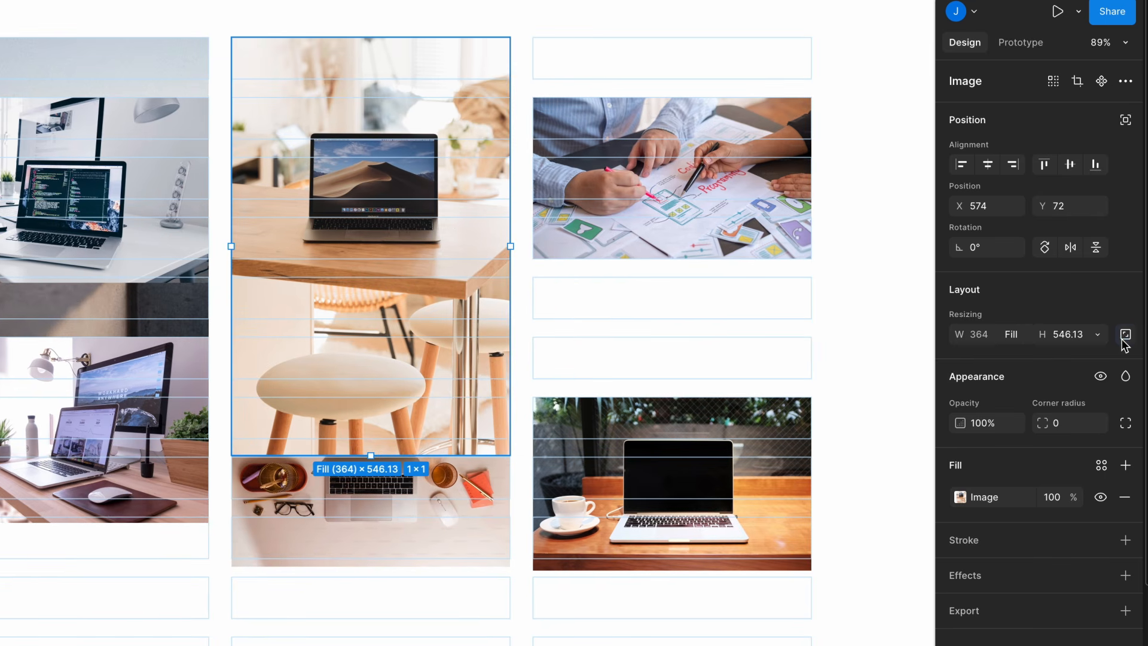
{"action": "left_click_drag", "start_coordinate": [371, 458], "coordinate": [387, 193]}
{"action": "scroll", "coordinate": [390, 194], "scroll_direction": "up", "scroll_amount": 2}
{"action": "scroll", "coordinate": [390, 195], "scroll_direction": "left", "scroll_amount": 1}
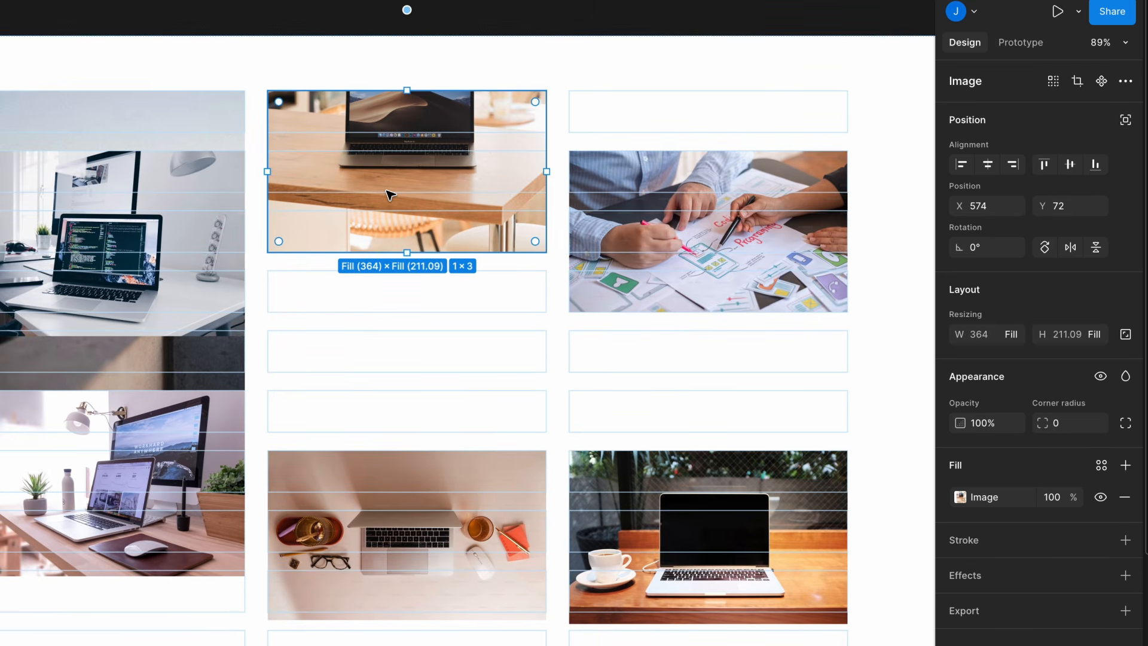
Move the overhead desk photo to the first column's ninth row and the desk-lamp photo to the middle column's fifth row.
{"action": "scroll", "coordinate": [390, 194], "scroll_direction": "down", "scroll_amount": 2}
{"action": "left_click_drag", "start_coordinate": [180, 382], "coordinate": [168, 608]}
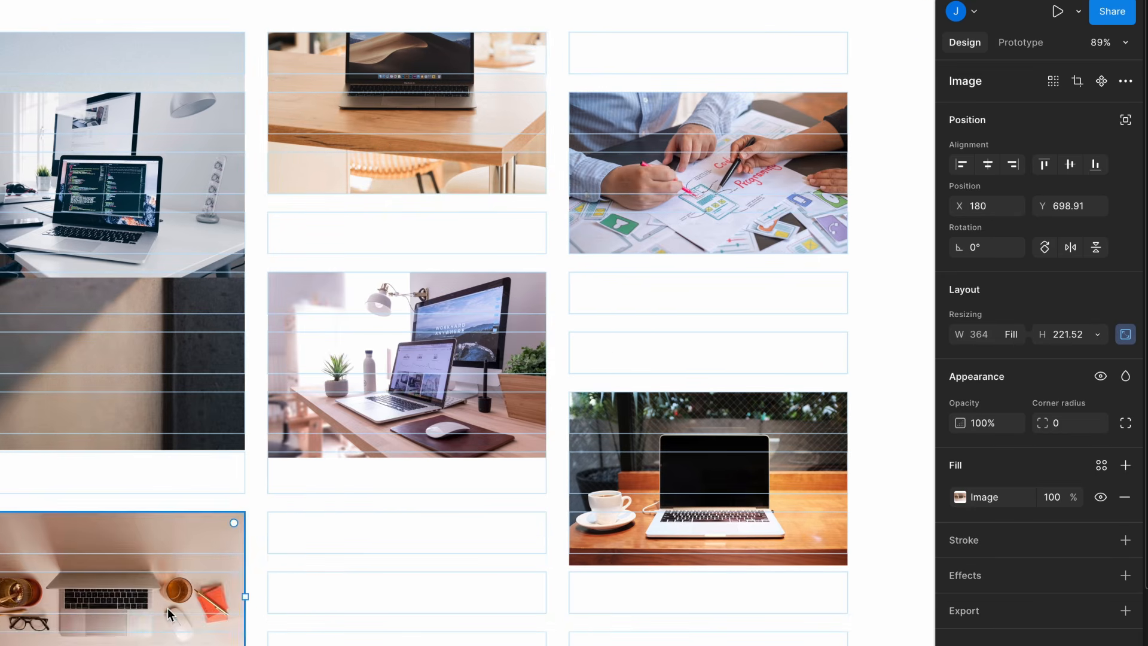
{"action": "scroll", "coordinate": [168, 607], "scroll_direction": "down", "scroll_amount": 2}
{"action": "scroll", "coordinate": [168, 607], "scroll_direction": "left", "scroll_amount": 2}
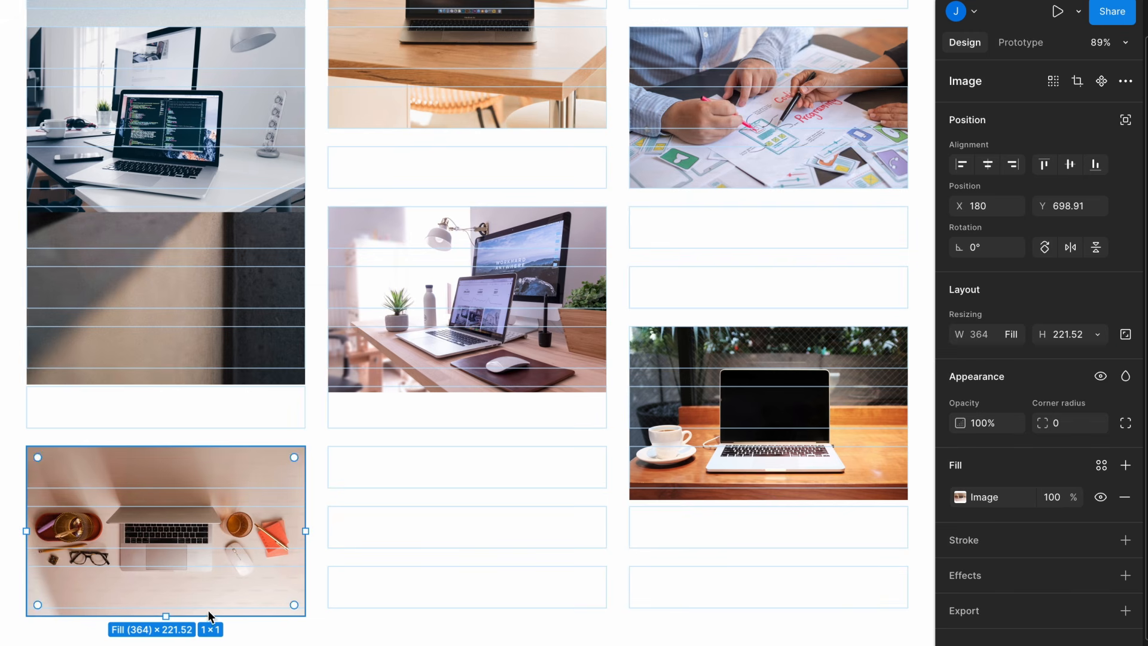
Unlock the overhead desk photo's aspect ratio and resize it to span two columns and two rows.
{"action": "left_click_drag", "start_coordinate": [166, 616], "coordinate": [177, 547]}
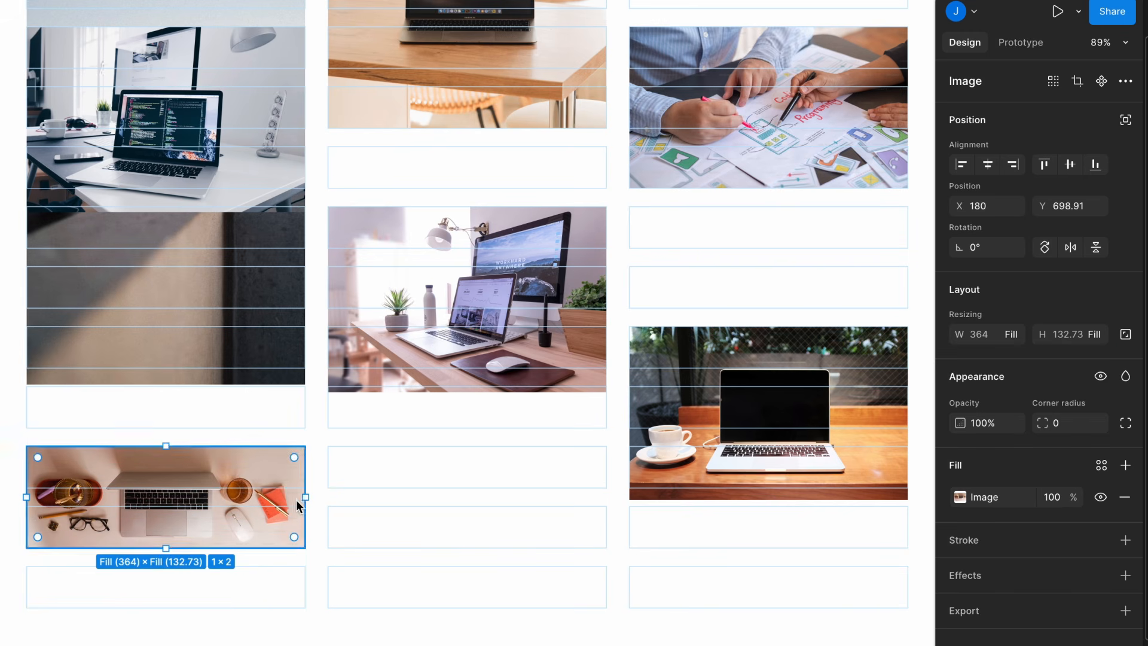
{"action": "left_click_drag", "start_coordinate": [308, 495], "coordinate": [614, 516]}
{"action": "scroll", "coordinate": [614, 516], "scroll_direction": "right", "scroll_amount": 3}
{"action": "scroll", "coordinate": [614, 516], "scroll_direction": "up", "scroll_amount": 1}
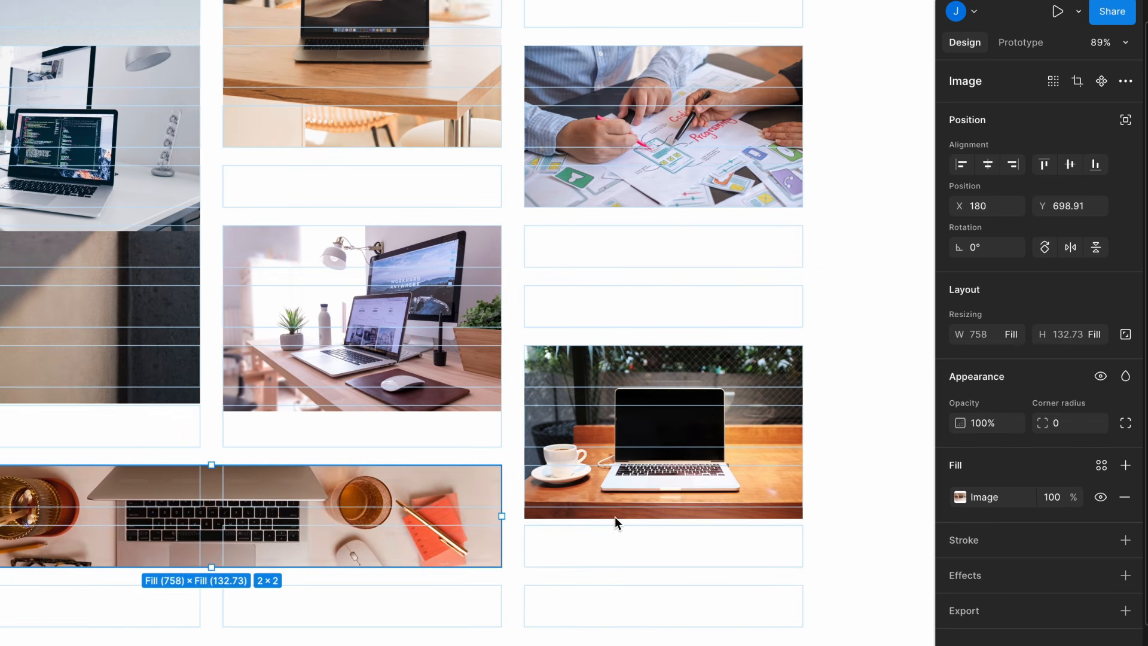
Fit the coffee-cup laptop photo into two rows starting at row five, and extend the overhead desk photo across three columns.
{"action": "left_click", "coordinate": [668, 450]}
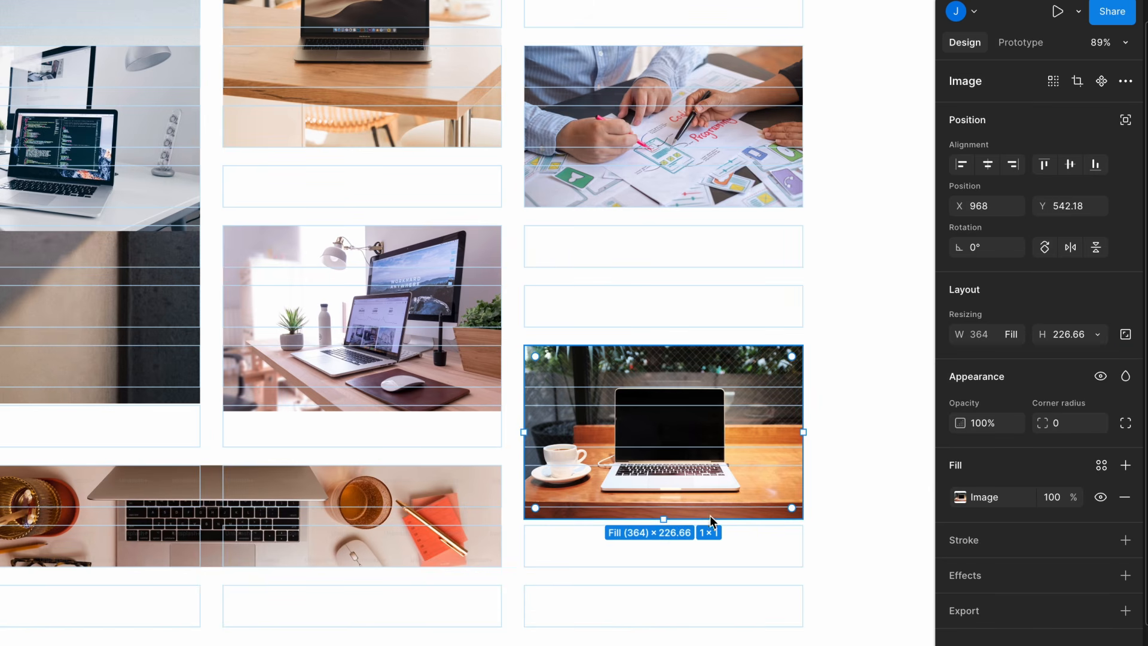
{"action": "left_click_drag", "start_coordinate": [663, 520], "coordinate": [679, 296]}
{"action": "left_click", "coordinate": [408, 580]}
{"action": "left_click", "coordinate": [449, 550]}
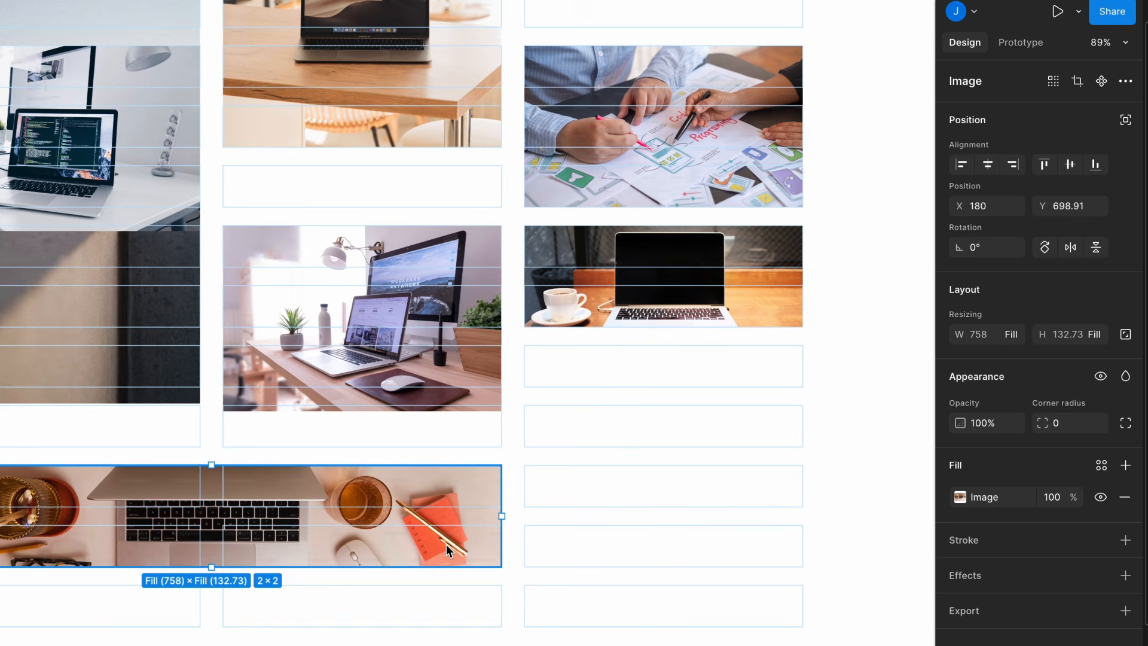
{"action": "left_click_drag", "start_coordinate": [504, 515], "coordinate": [799, 514]}
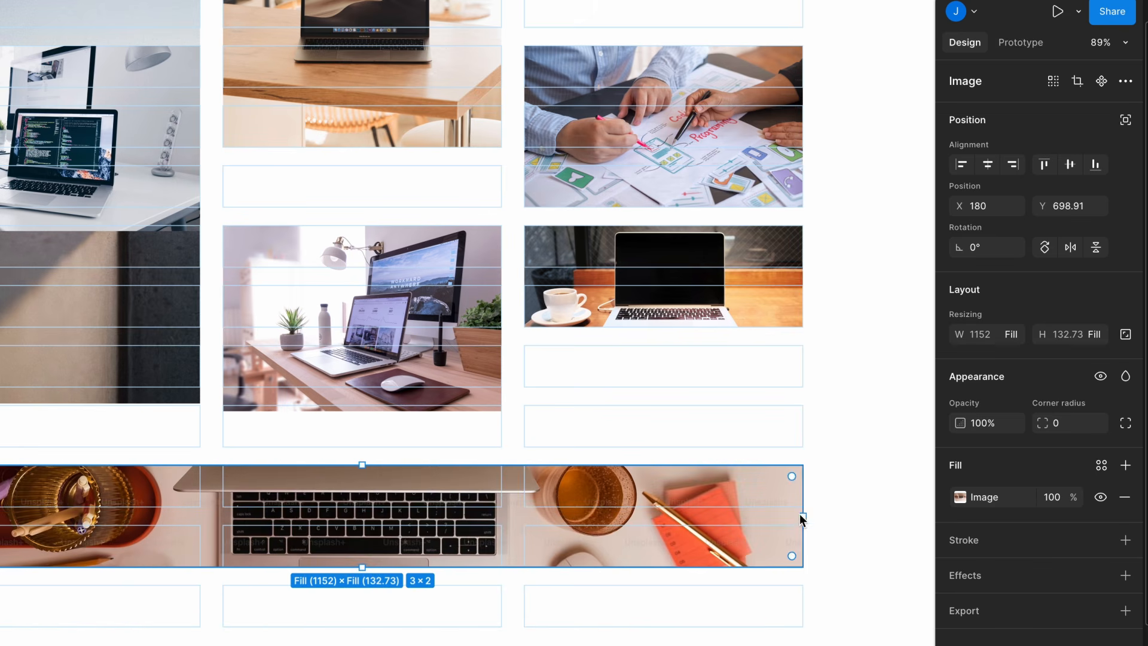
{"action": "scroll", "coordinate": [799, 514], "scroll_direction": "down", "scroll_amount": 1}
{"action": "scroll", "coordinate": [798, 514], "scroll_direction": "left", "scroll_amount": 1}
Unlock the desk-lamp photo's aspect ratio, then resize it to fill the middle column's width and about two rows in height.
{"action": "left_click", "coordinate": [747, 251]}
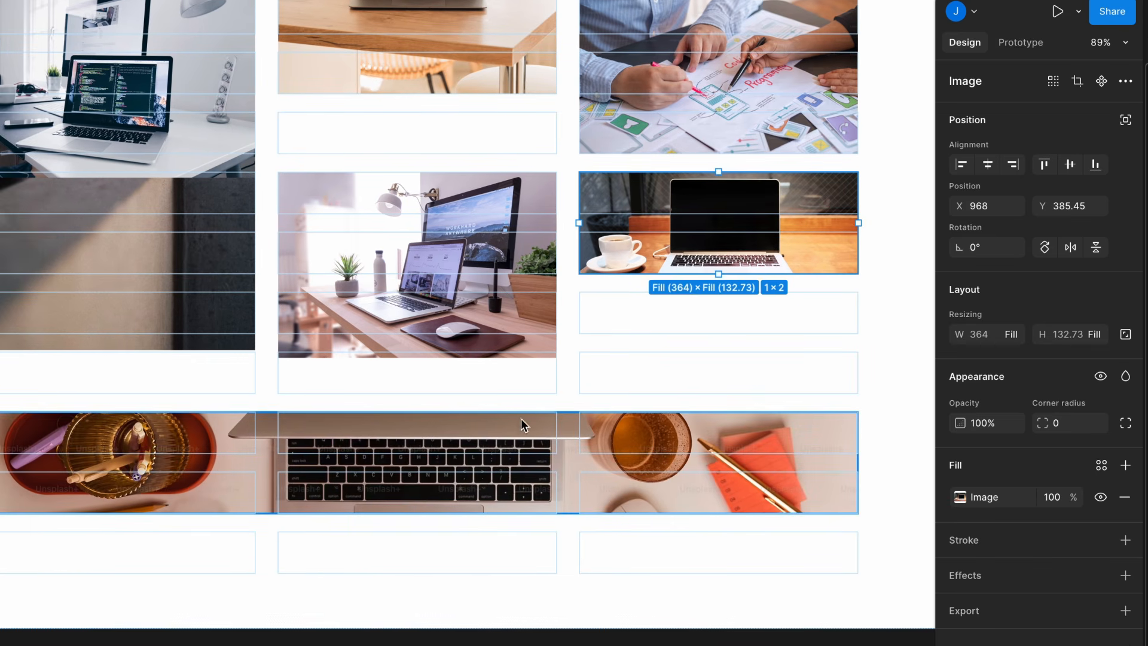
{"action": "left_click", "coordinate": [450, 323]}
{"action": "left_click_drag", "start_coordinate": [418, 360], "coordinate": [417, 328]}
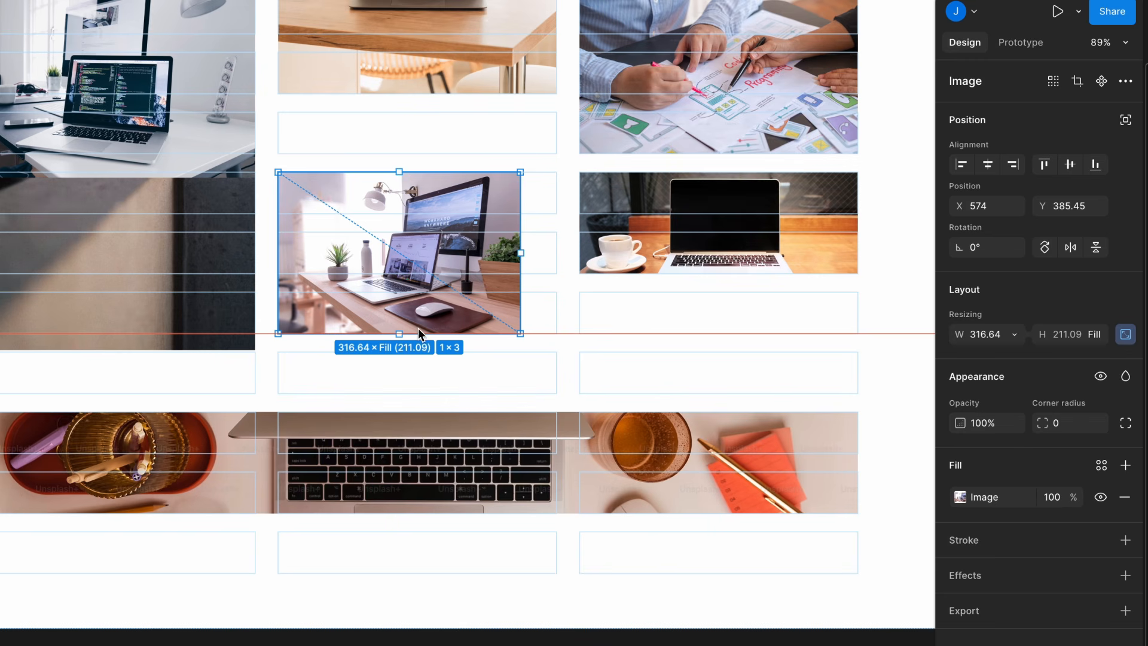
{"action": "left_click", "coordinate": [1125, 334]}
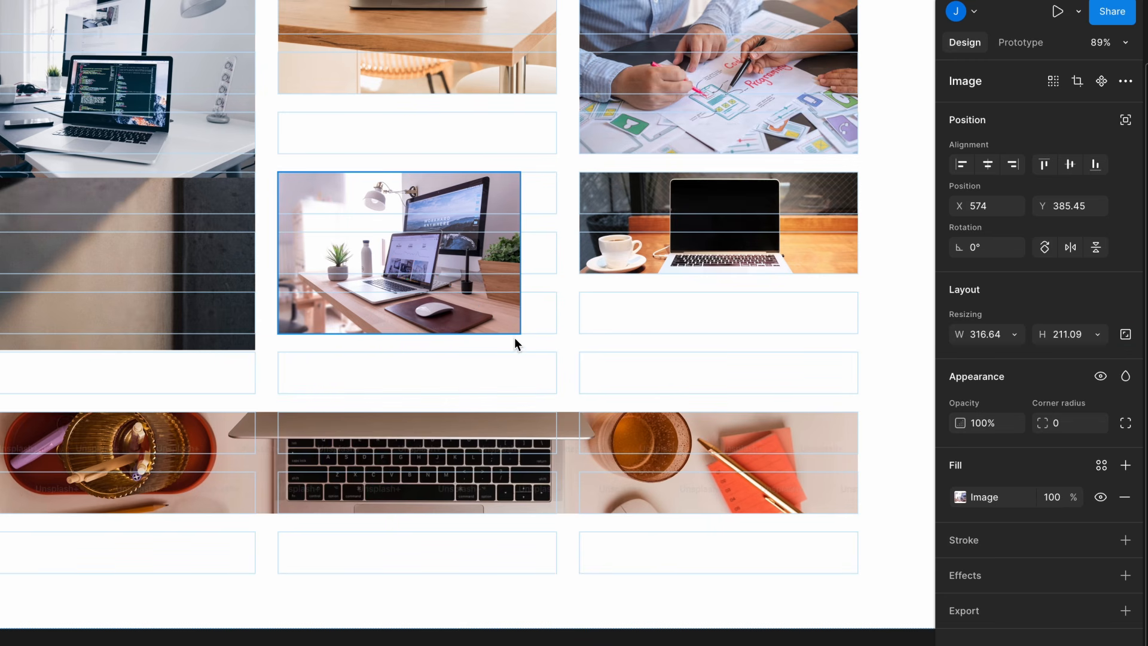
{"action": "key", "text": "Escape"}
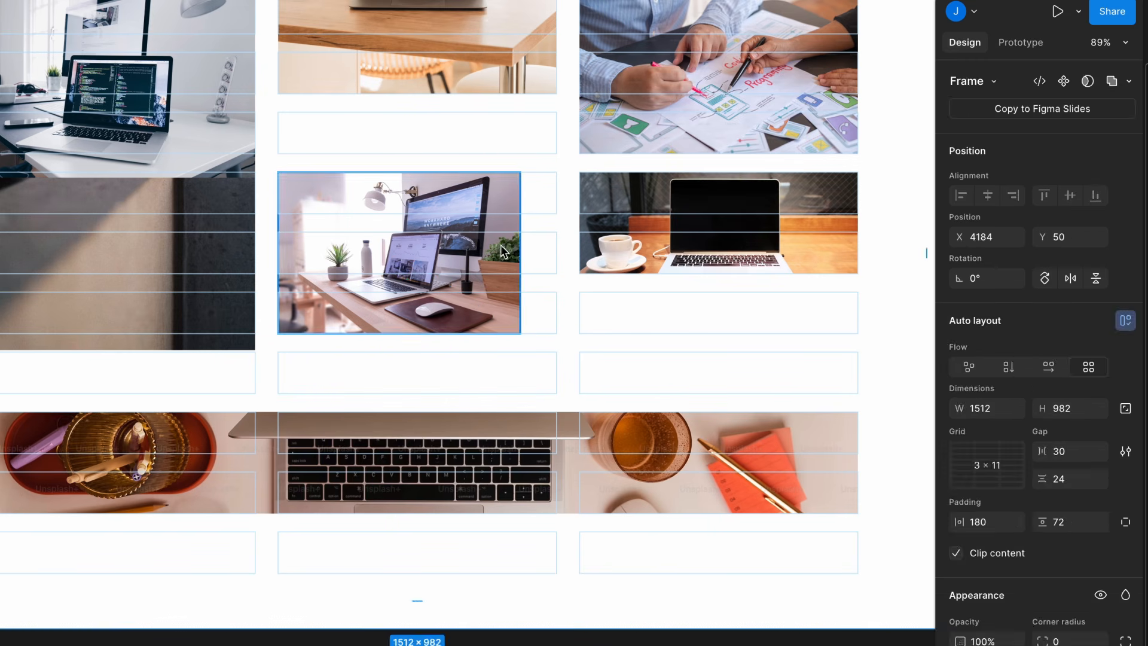
{"action": "key", "text": "ctrl+z"}
{"action": "left_click_drag", "start_coordinate": [519, 256], "coordinate": [556, 253]}
{"action": "left_click_drag", "start_coordinate": [418, 334], "coordinate": [421, 282]}
Select the tall photo behind the white-desk laptop photo in the first column.
{"action": "scroll", "coordinate": [420, 283], "scroll_direction": "down", "scroll_amount": 5}
{"action": "left_click", "coordinate": [266, 315]}
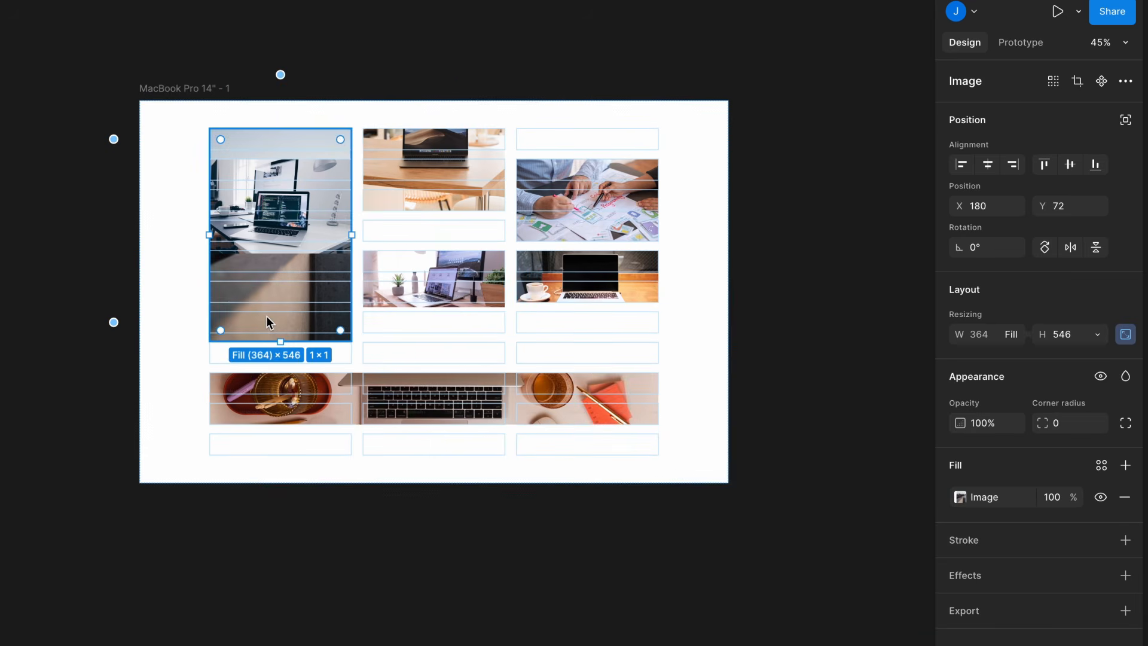